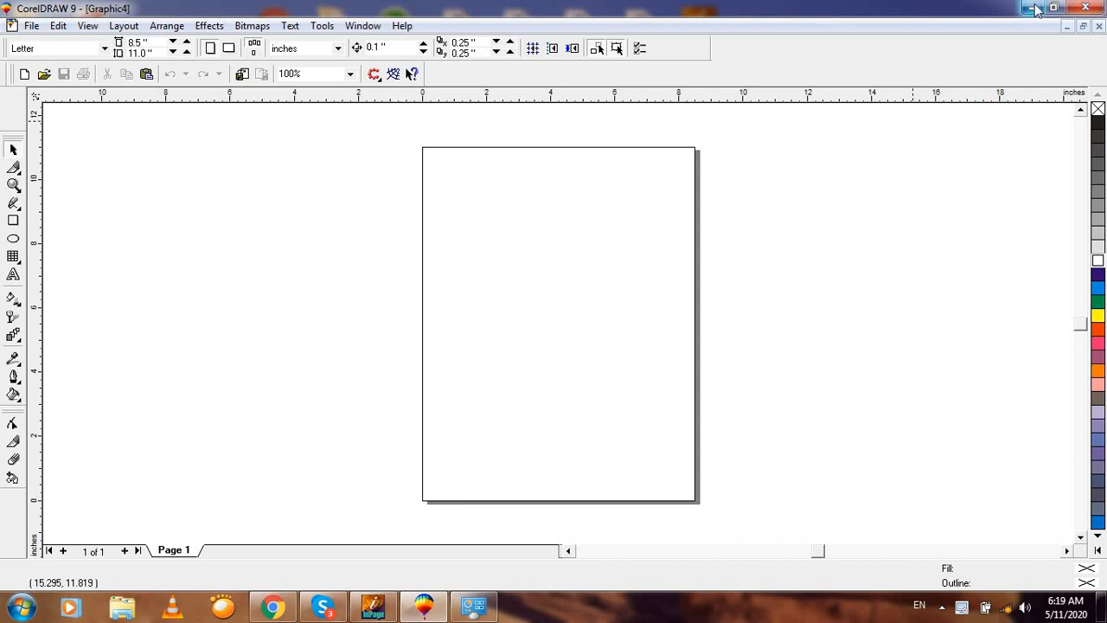
Step: View the tttt reference design image full screen from the desktop, then close it
click(1031, 8)
double_click(757, 223)
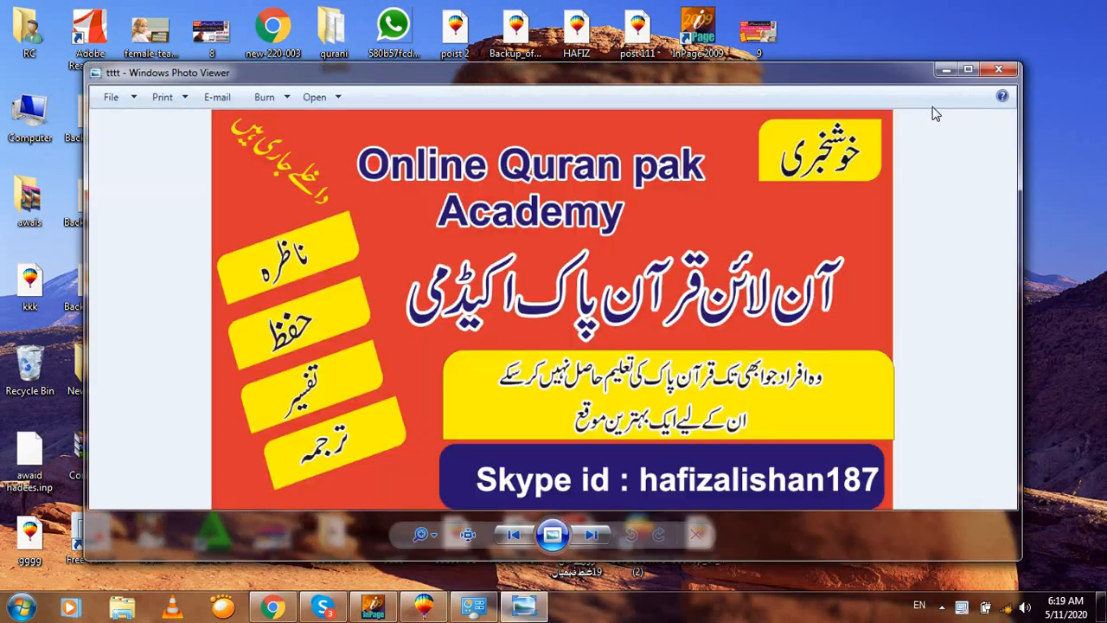
click(967, 69)
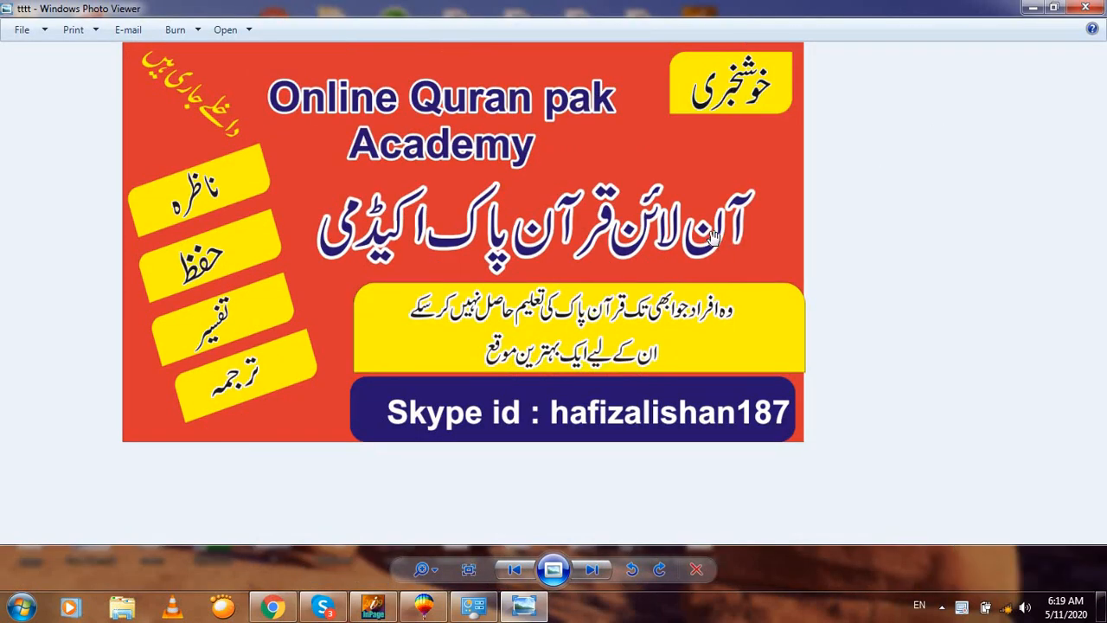
scroll(714, 238, up, 2)
scroll(713, 238, down, 2)
scroll(714, 242, up, 3)
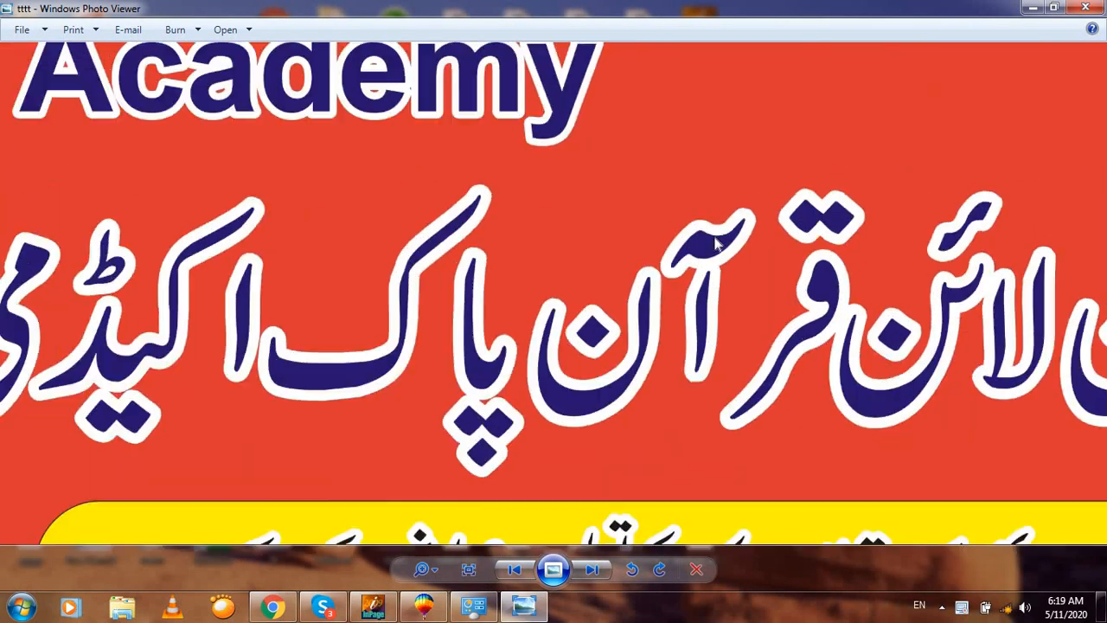
scroll(714, 242, down, 3)
click(1085, 7)
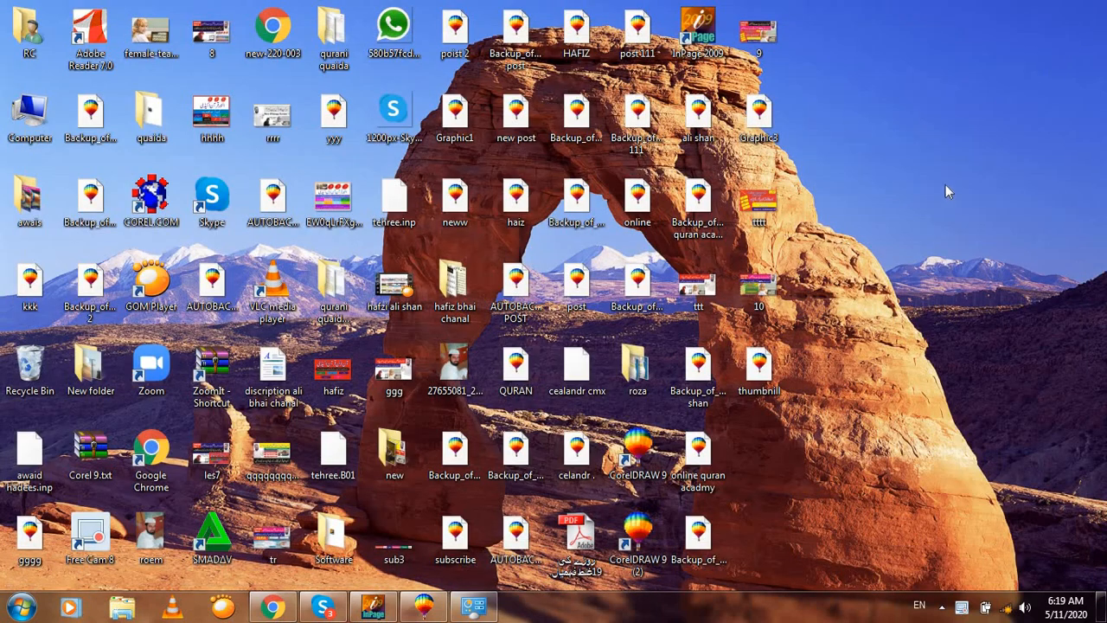
Step: Browse the computer's drives and Videos library, then bring CorelDRAW back up
double_click(42, 109)
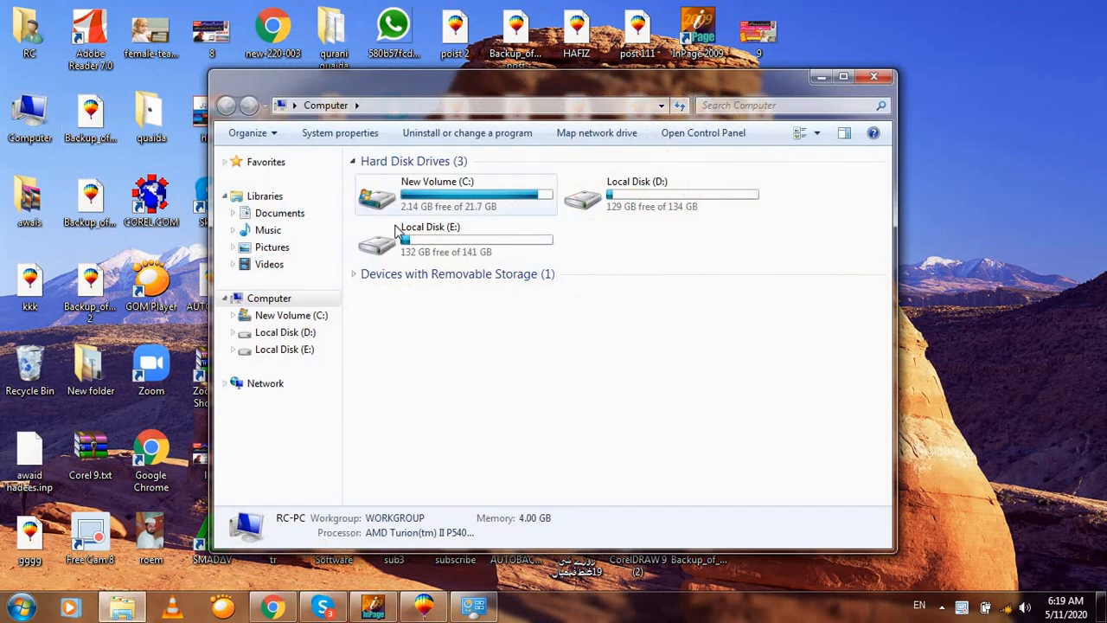
click(292, 267)
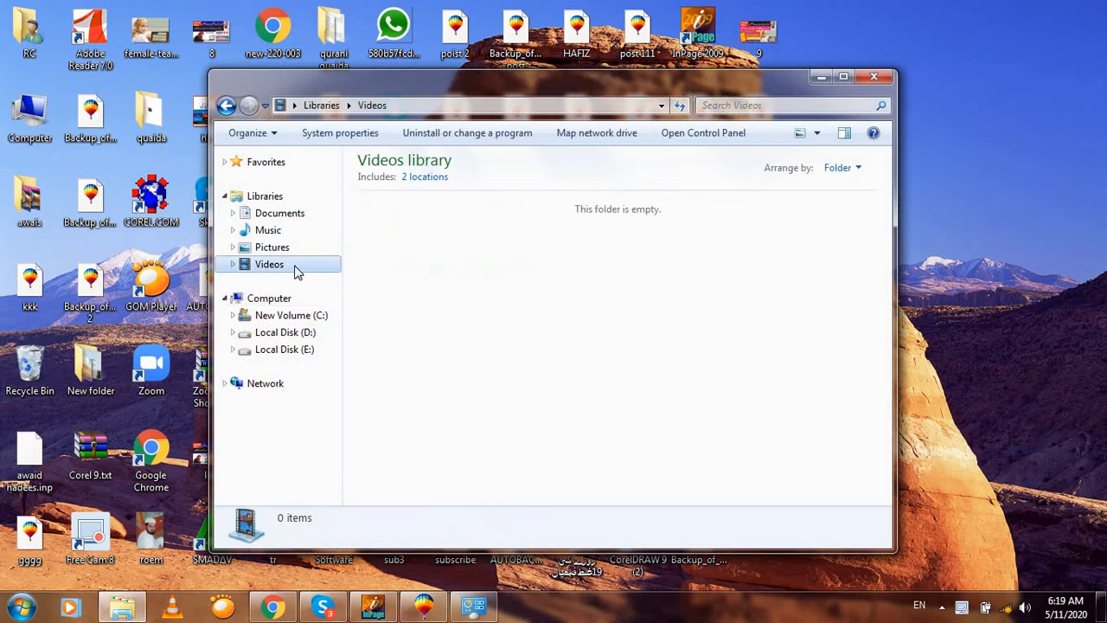
click(873, 77)
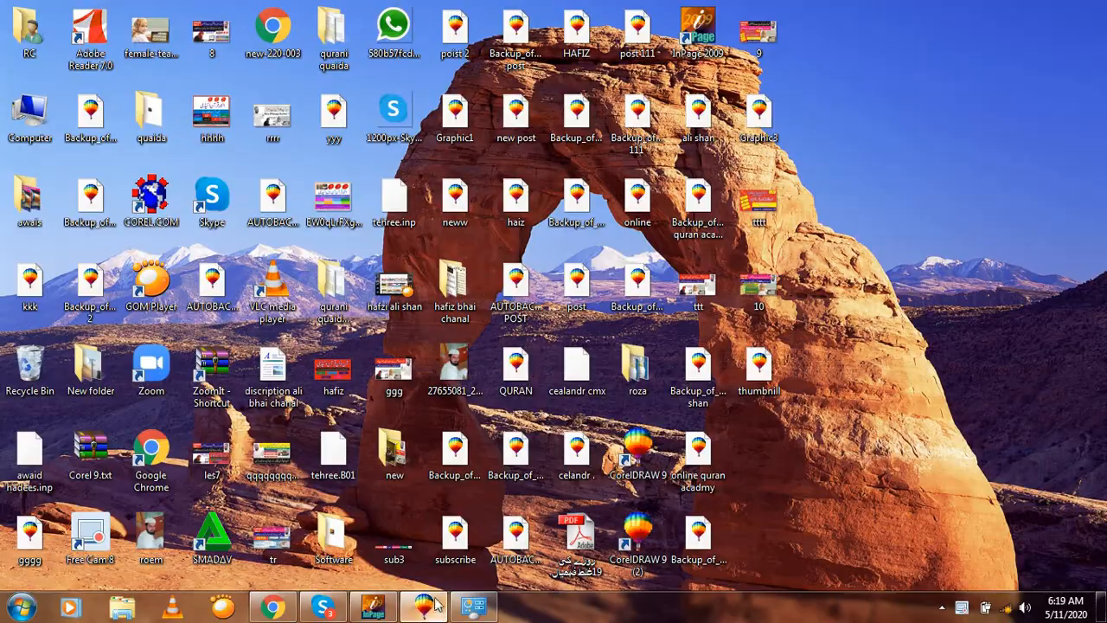
click(425, 606)
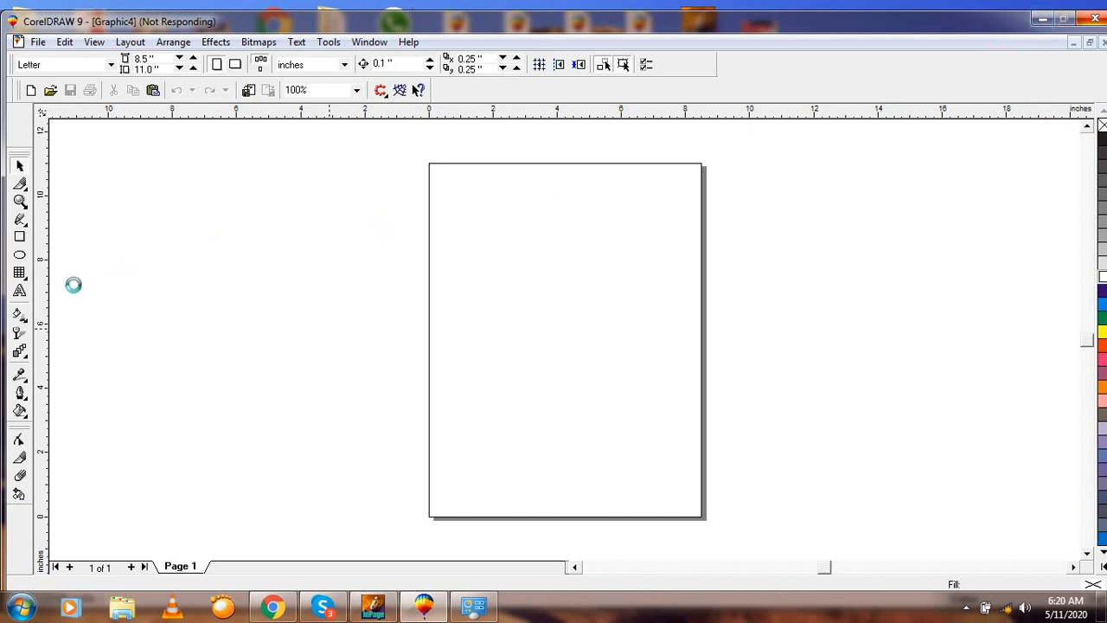
Step: Force-close the frozen CorelDRAW, relaunch CorelDRAW 9 and start a New Graphic
click(1091, 15)
click(556, 349)
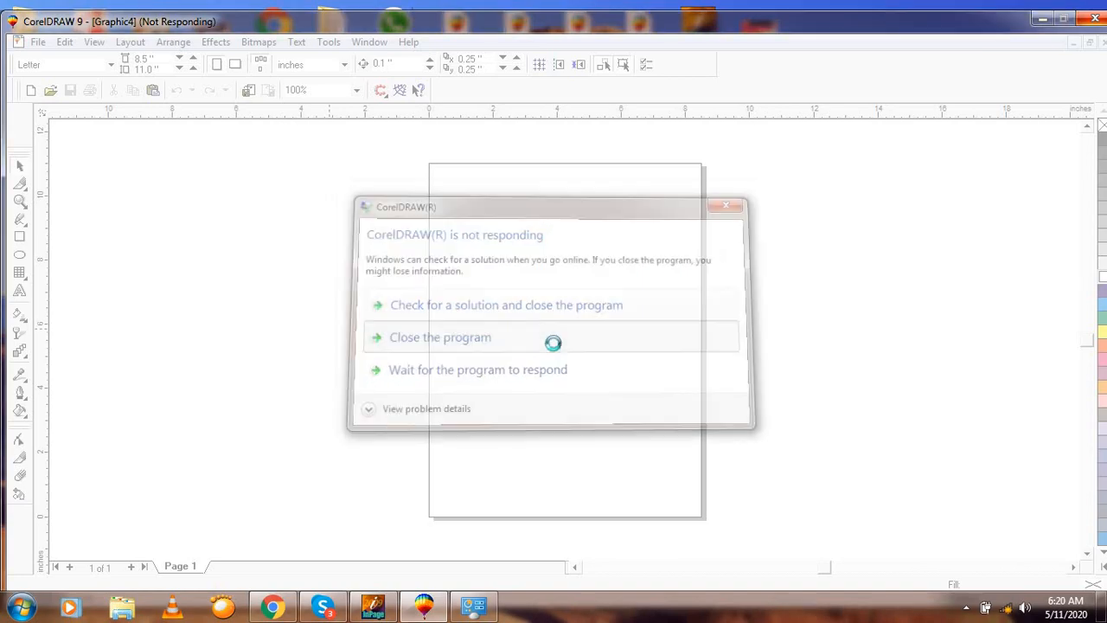
click(629, 454)
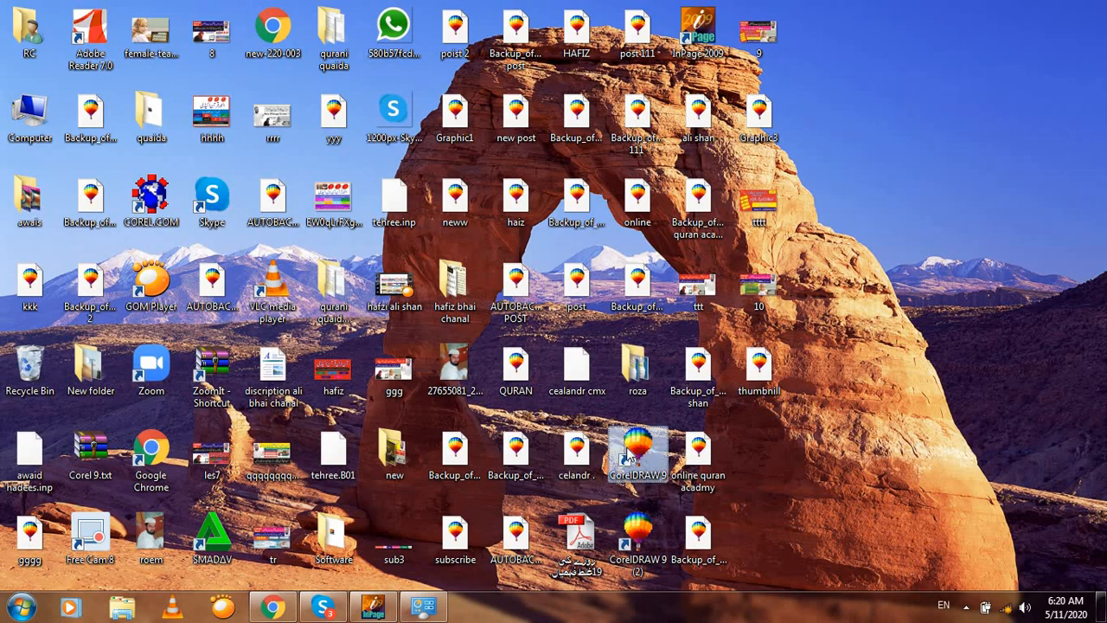
right_click(629, 454)
click(691, 58)
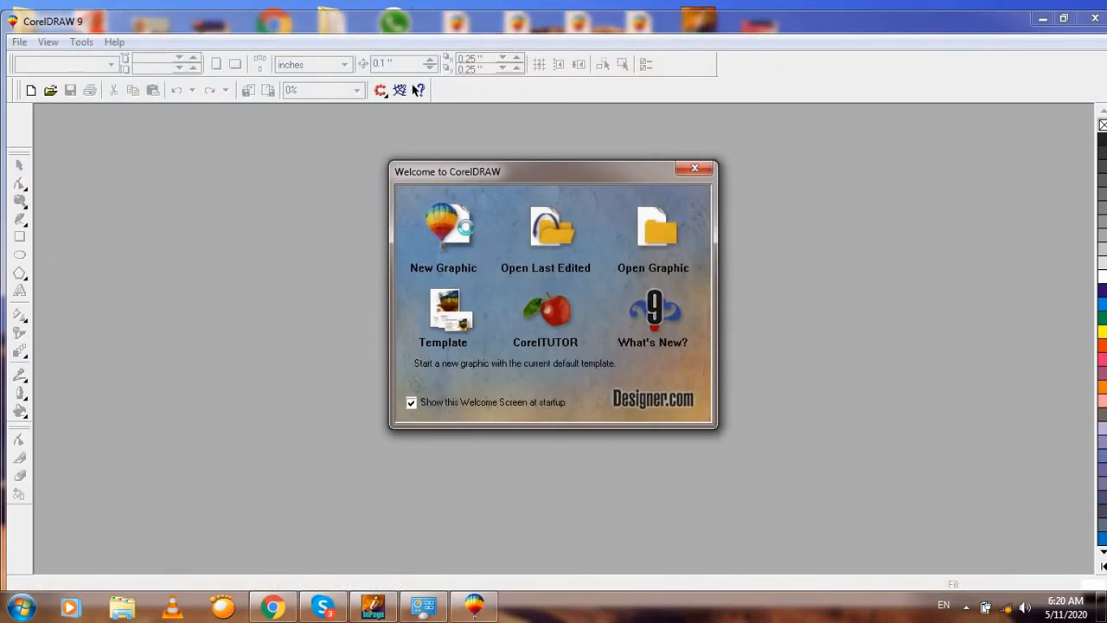
click(448, 226)
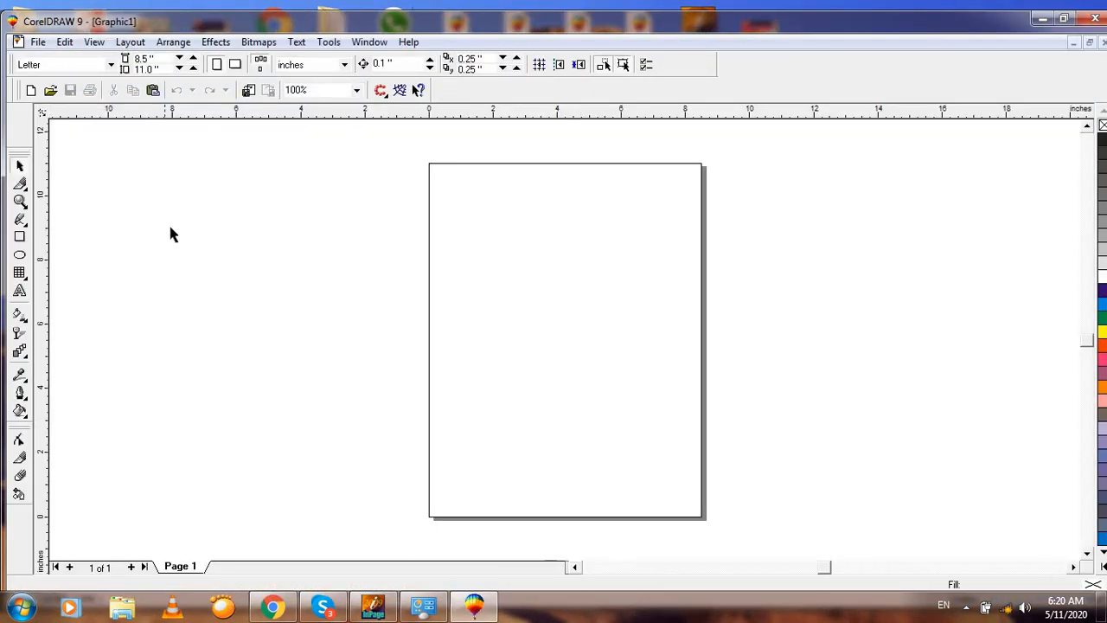
click(20, 291)
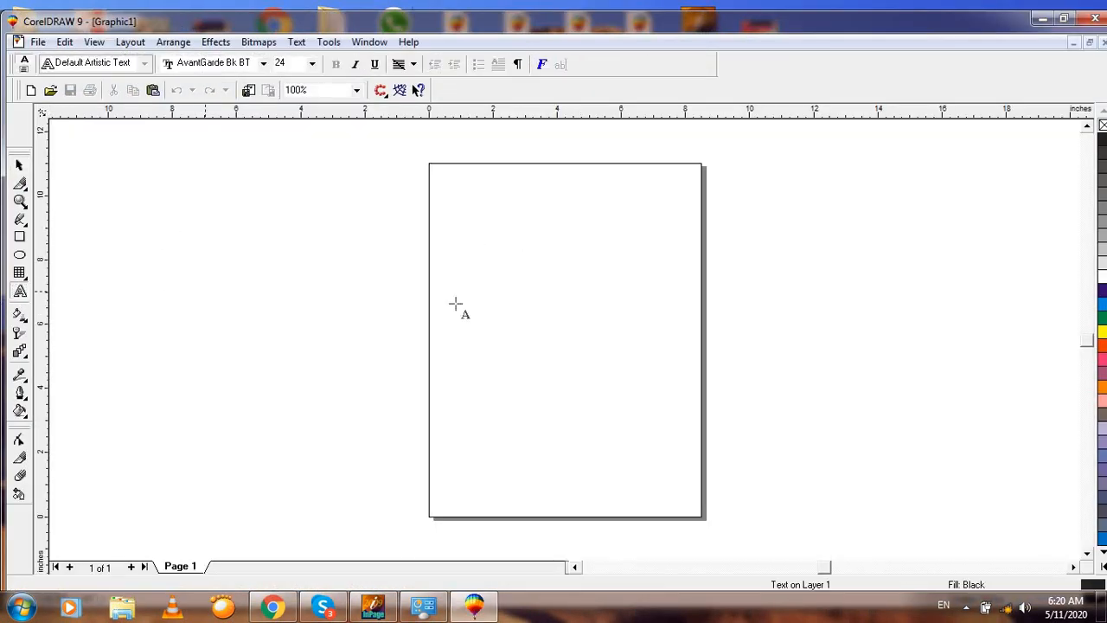
click(471, 288)
text(ali)
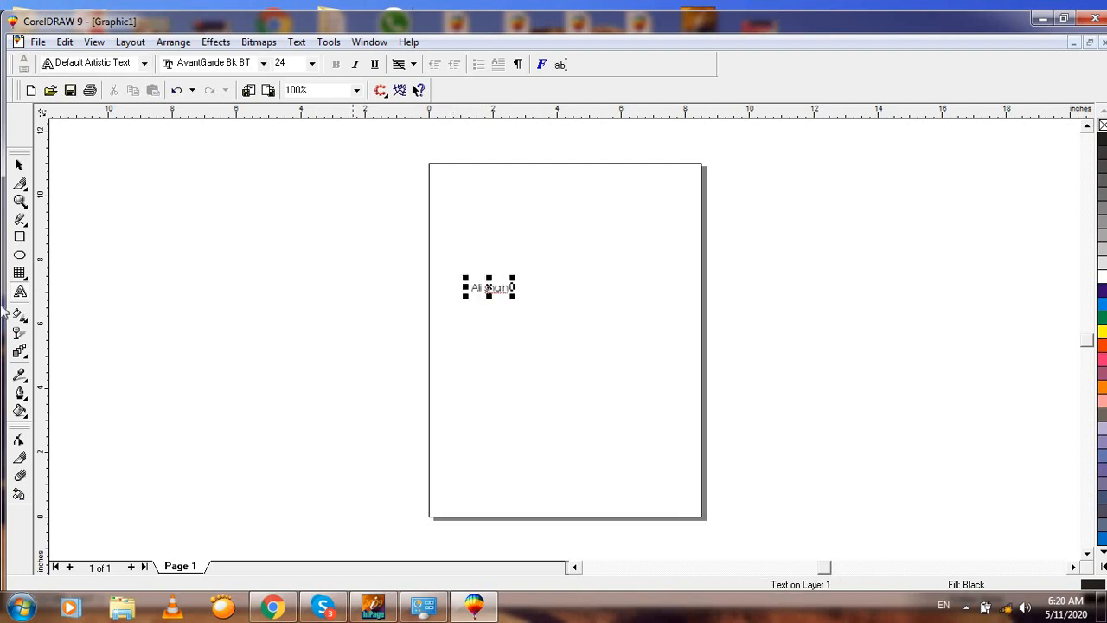
click(20, 166)
key(F2)
drag(393, 234, 756, 423)
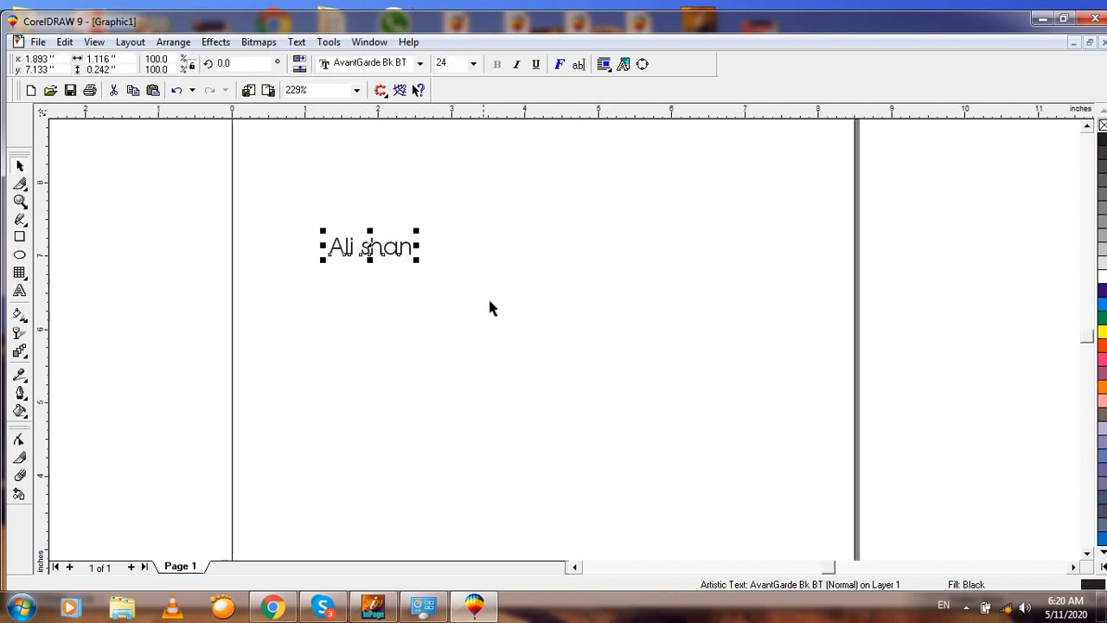
drag(418, 259, 762, 336)
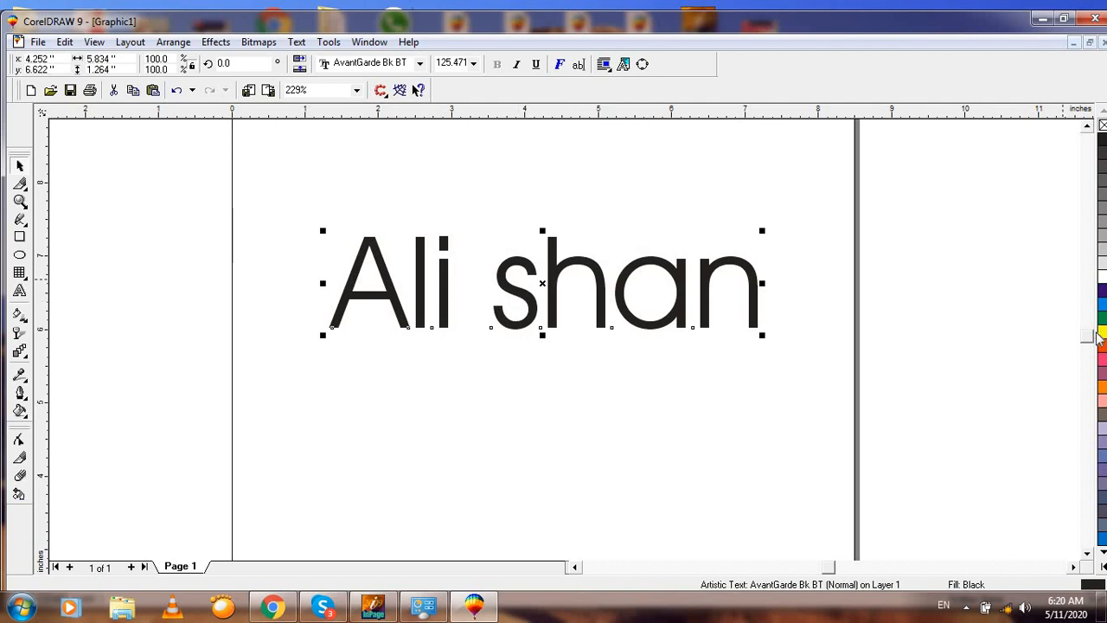
click(1103, 318)
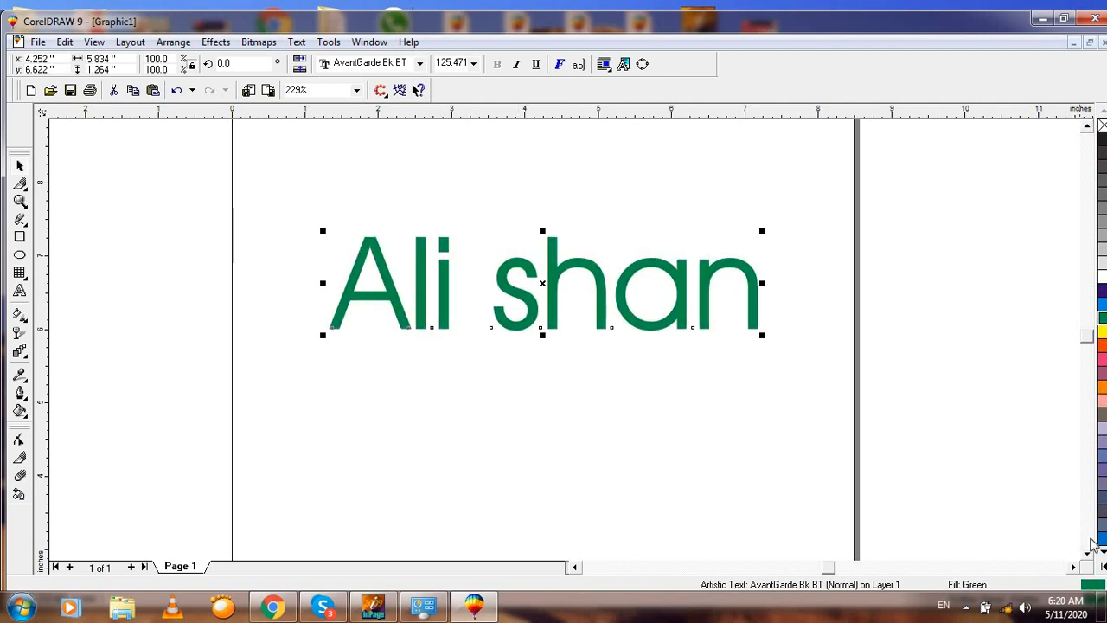
click(1063, 18)
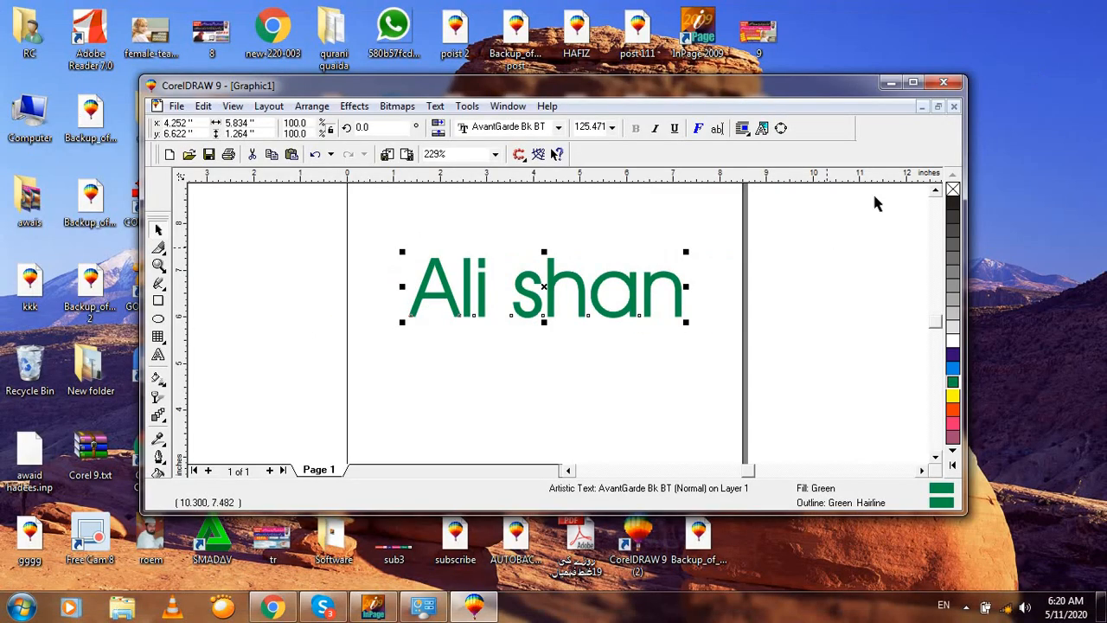
click(912, 82)
click(848, 212)
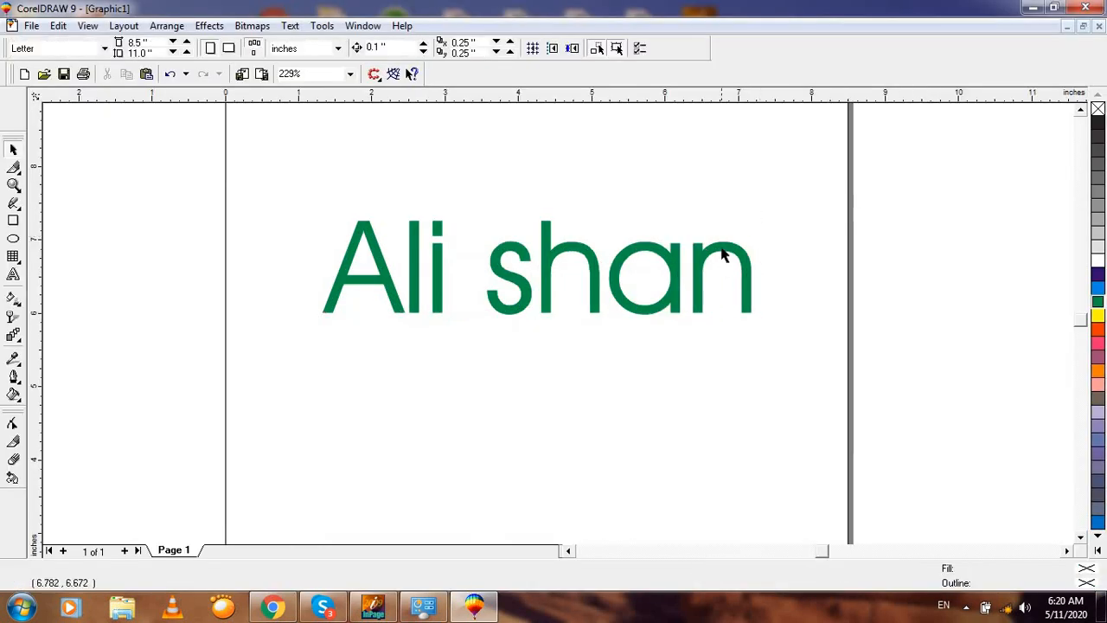
click(722, 253)
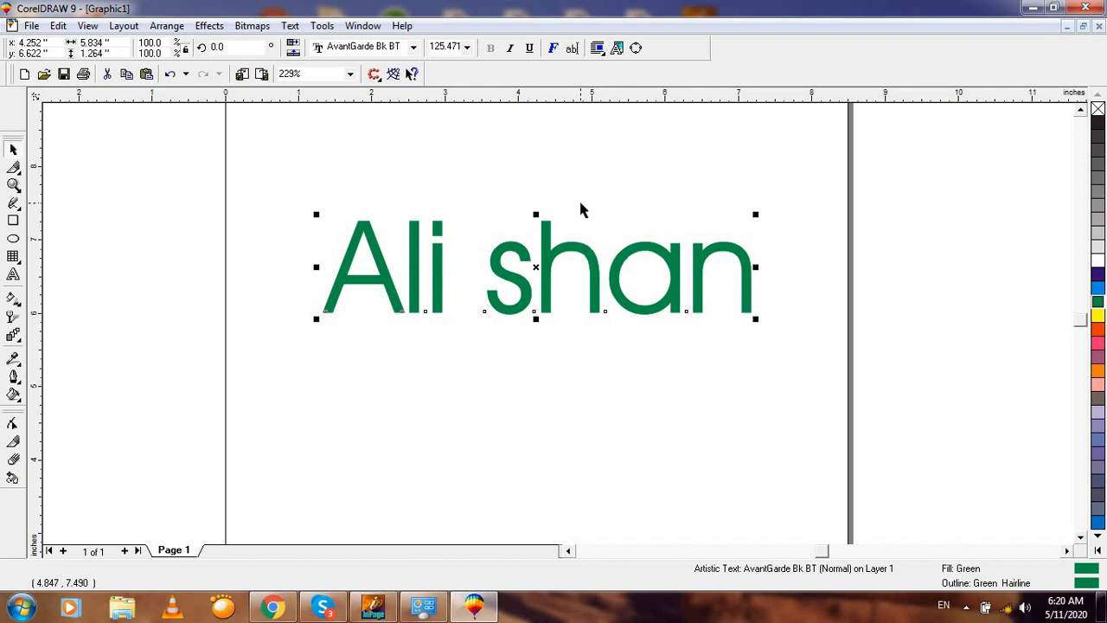
key(ctrl+k)
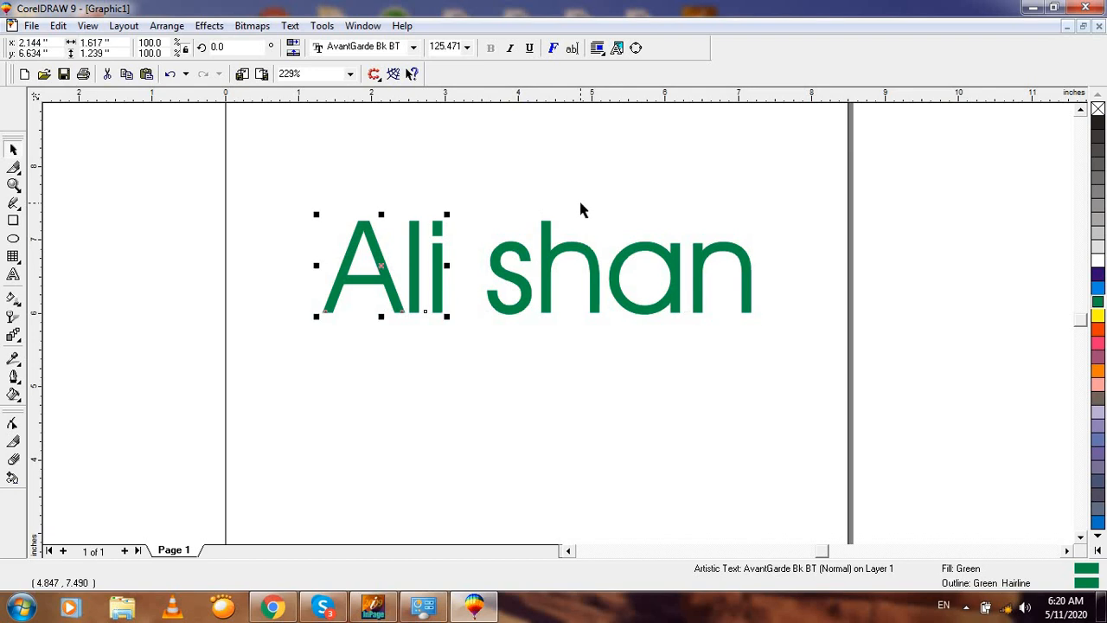
click(568, 194)
click(560, 261)
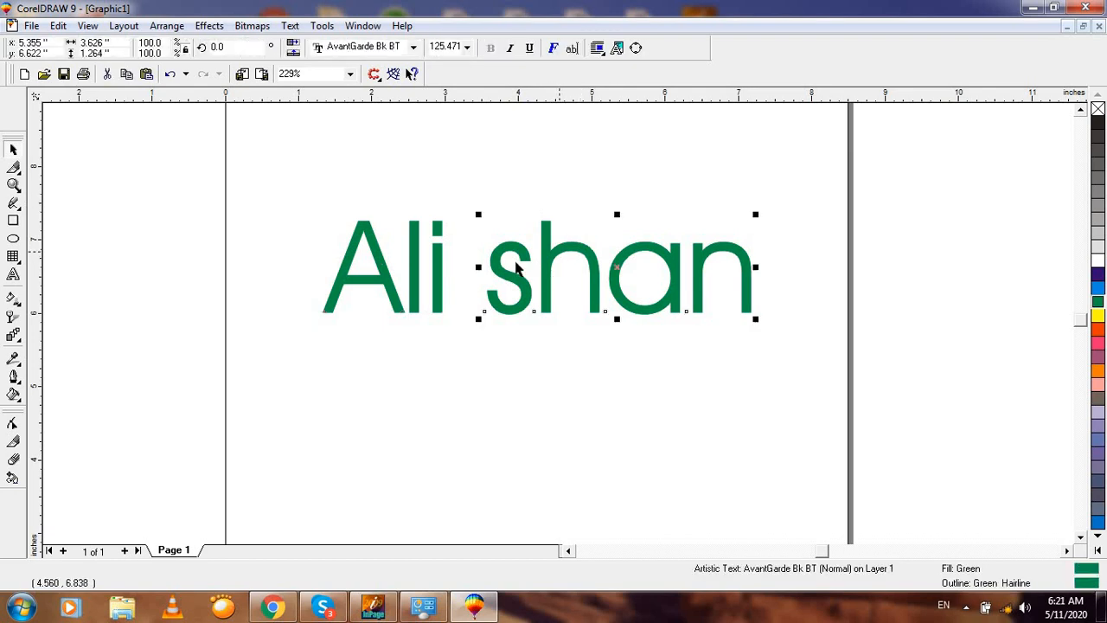
click(420, 265)
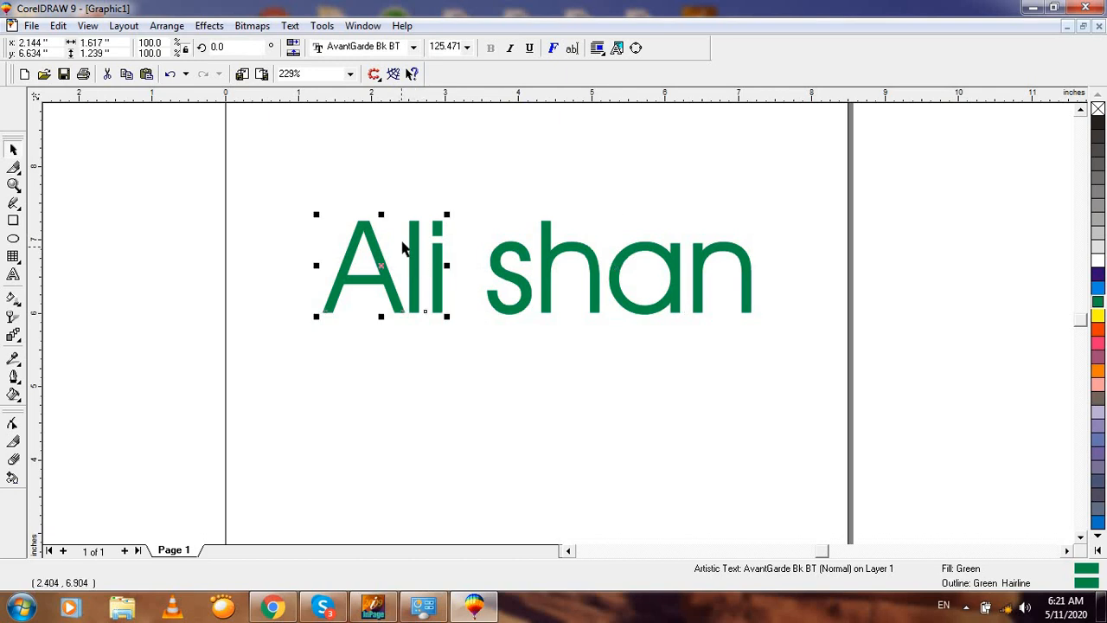
click(511, 281)
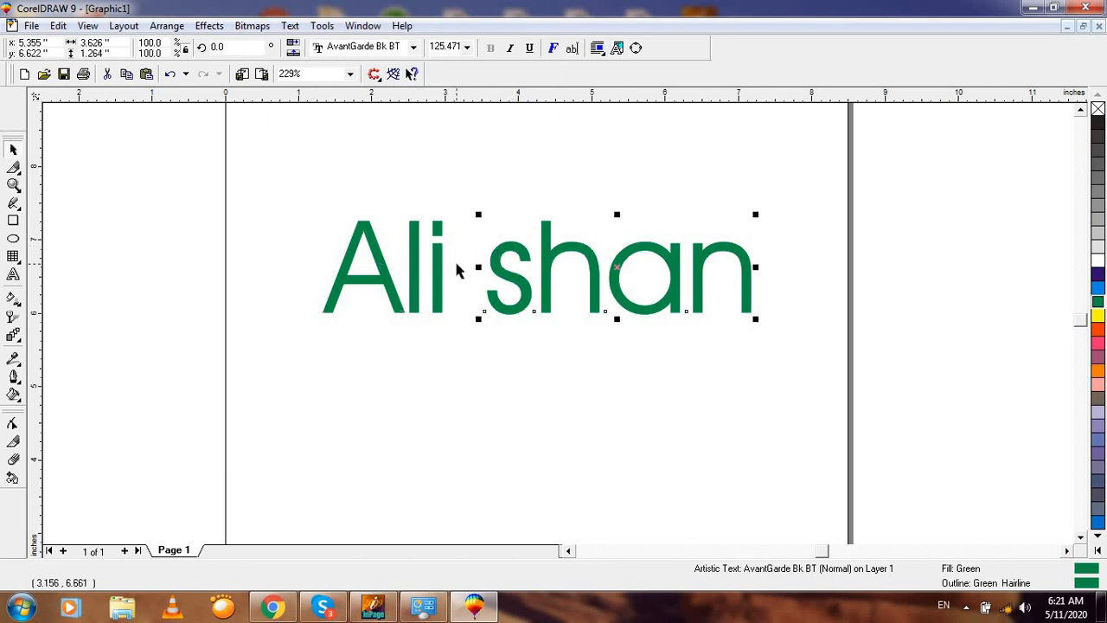
click(441, 259)
key(ctrl+z)
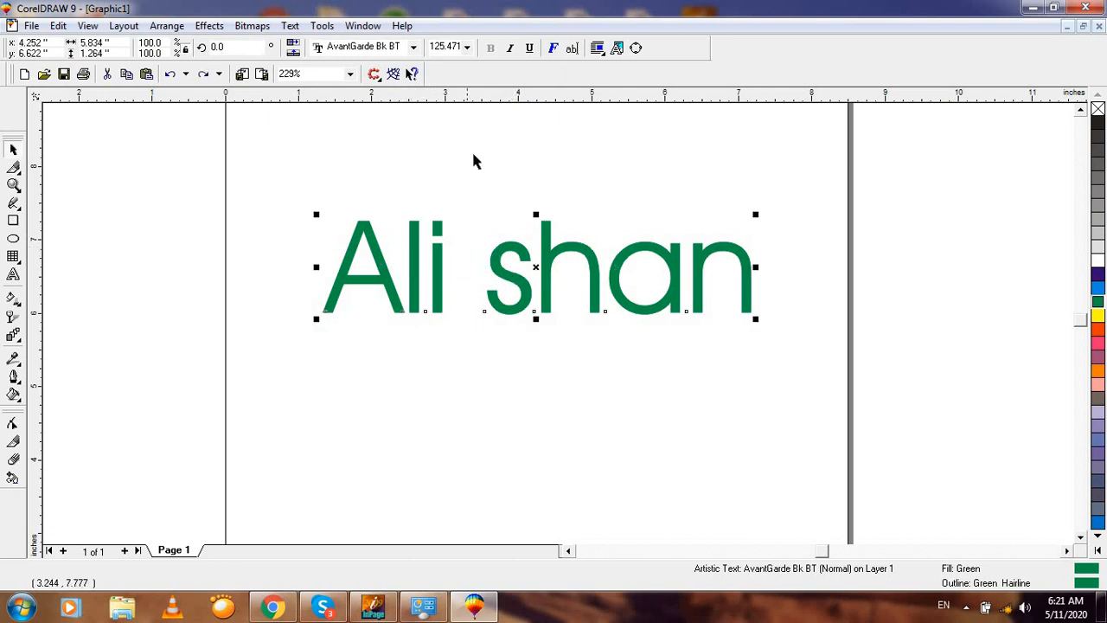
click(475, 160)
click(413, 230)
key(shift+F4)
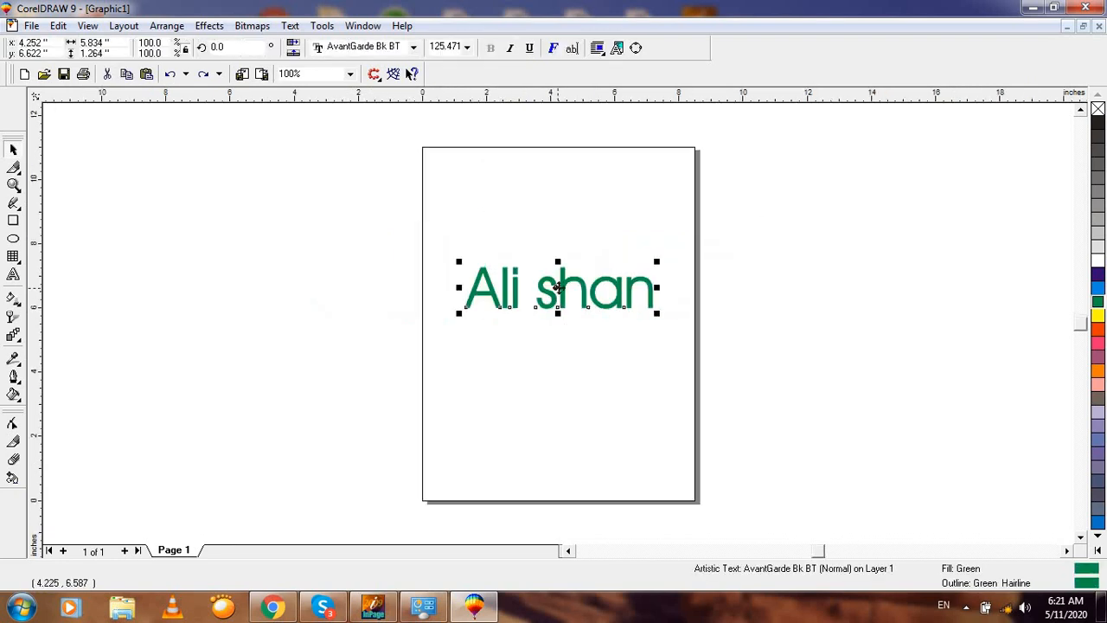
drag(558, 289, 522, 227)
key(F2)
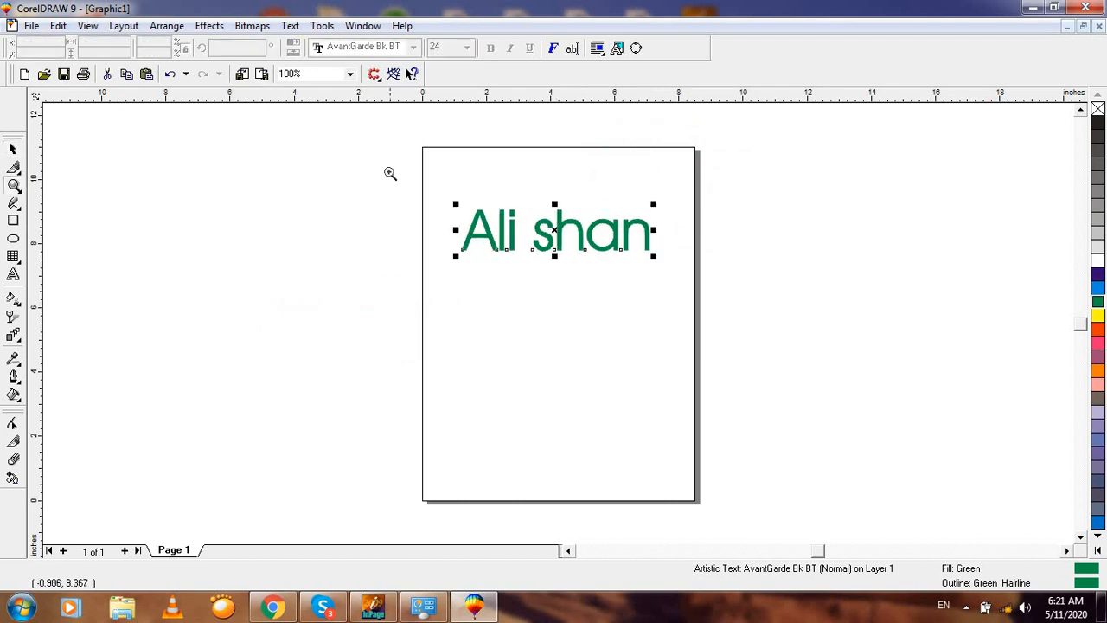
drag(388, 172, 723, 319)
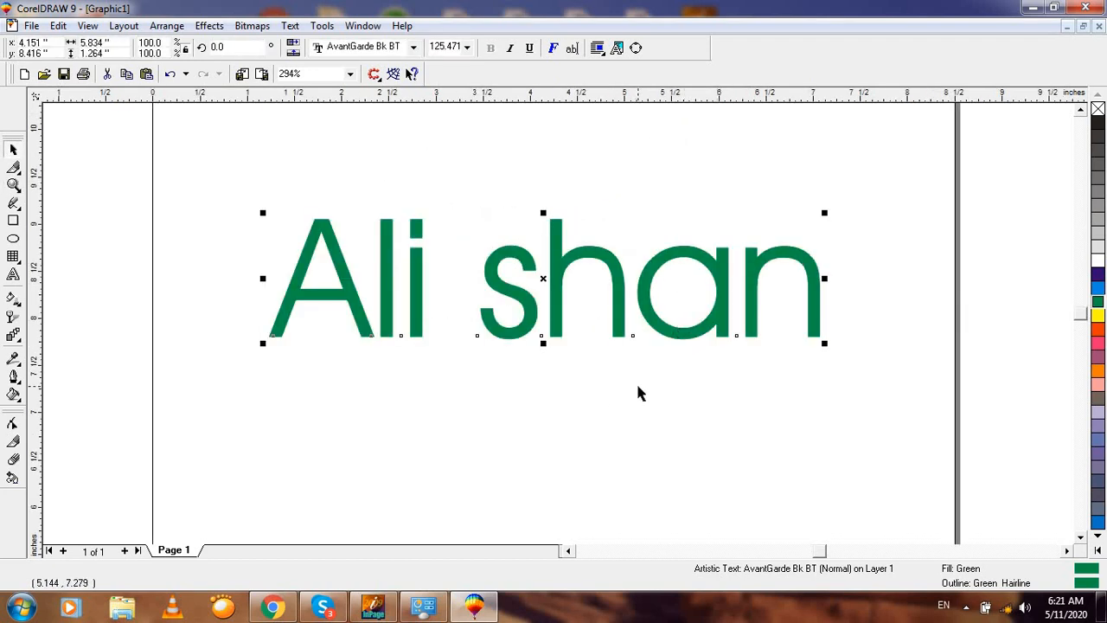
click(616, 424)
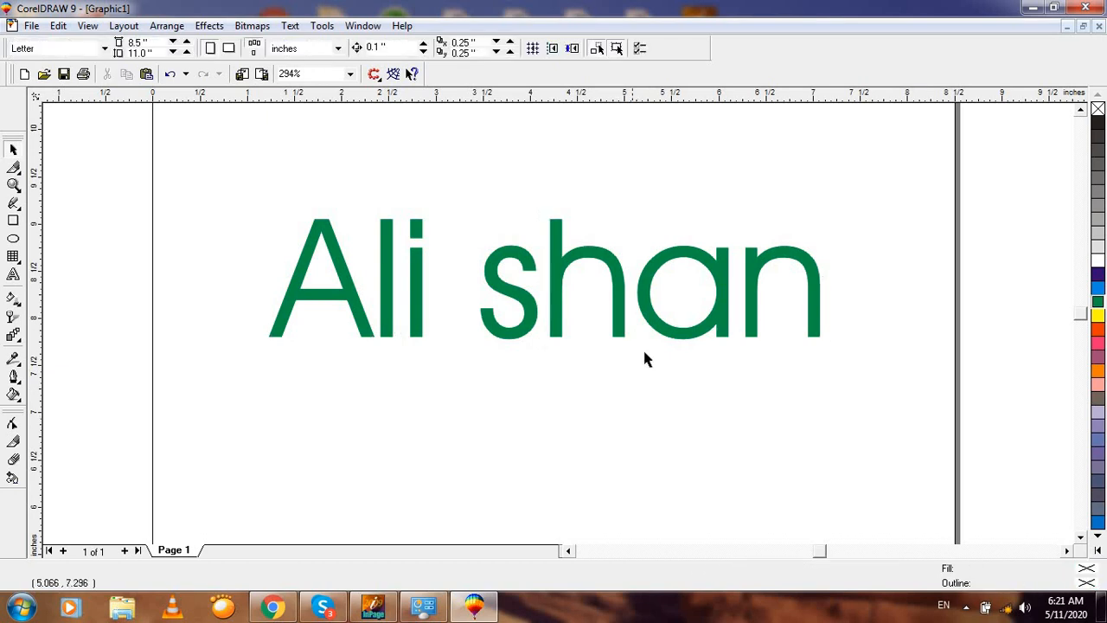
click(664, 335)
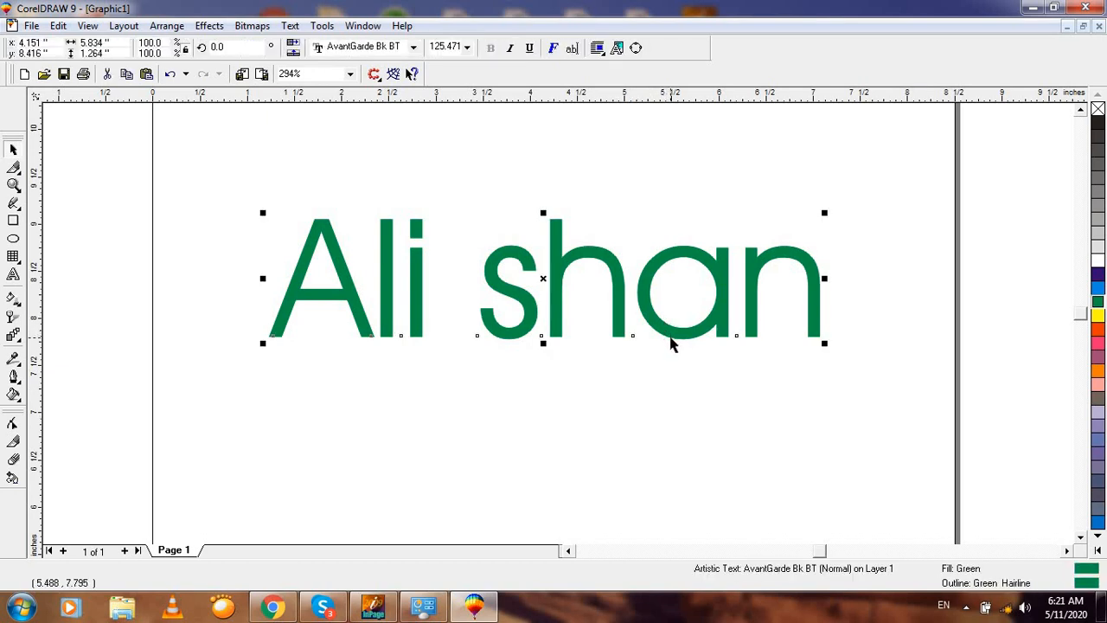
Step: Split the text again, try shrinking and moving shan, then undo that change
key(ctrl+k)
click(585, 199)
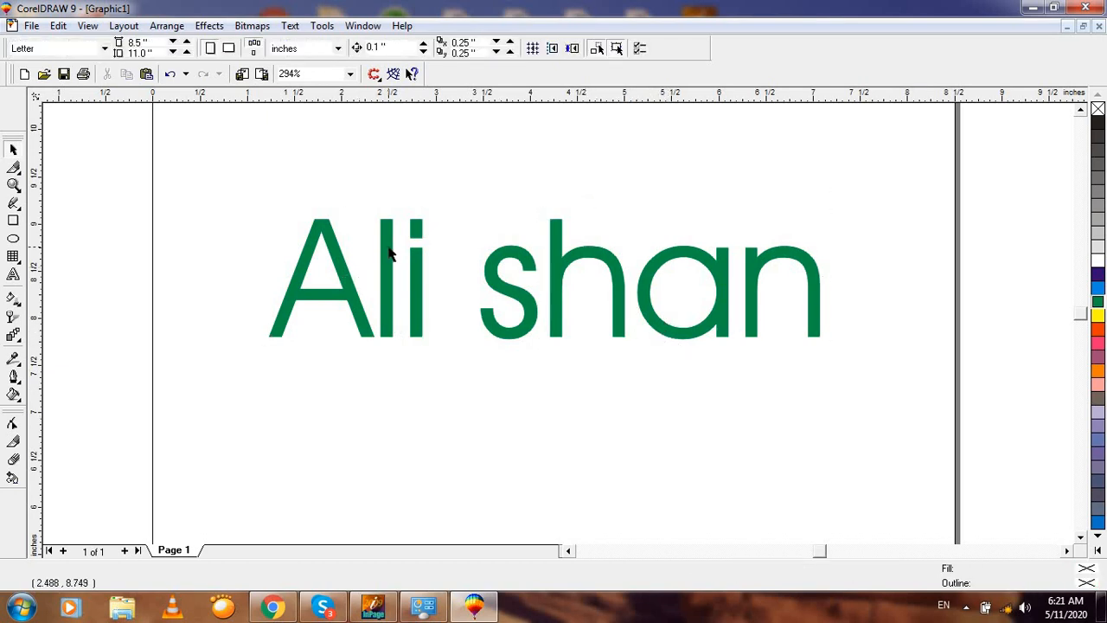
click(390, 249)
click(519, 302)
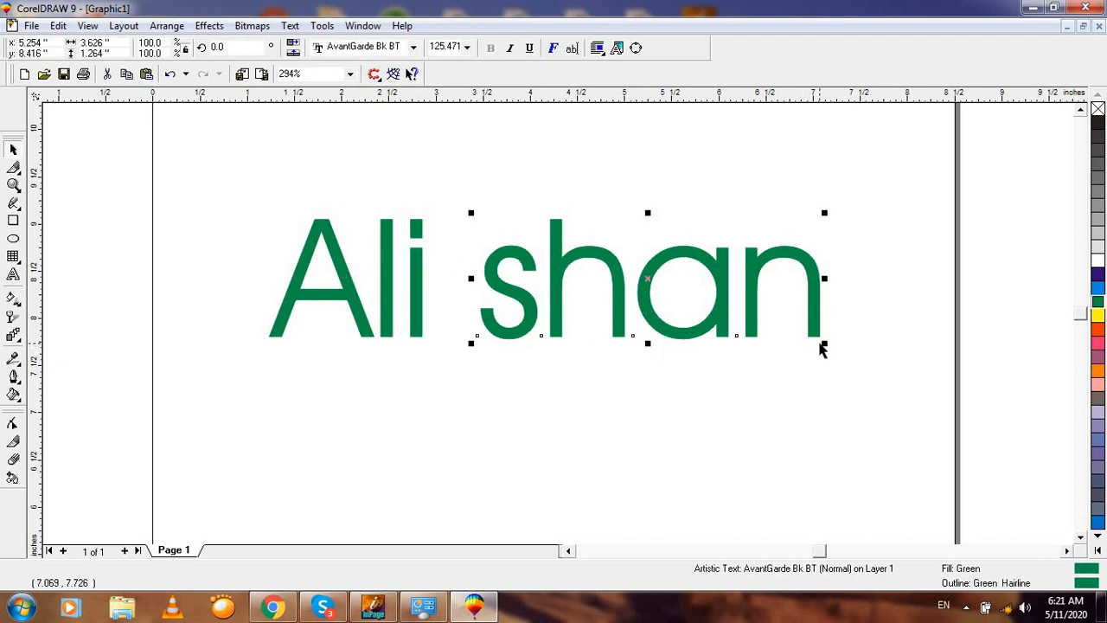
drag(822, 344, 699, 298)
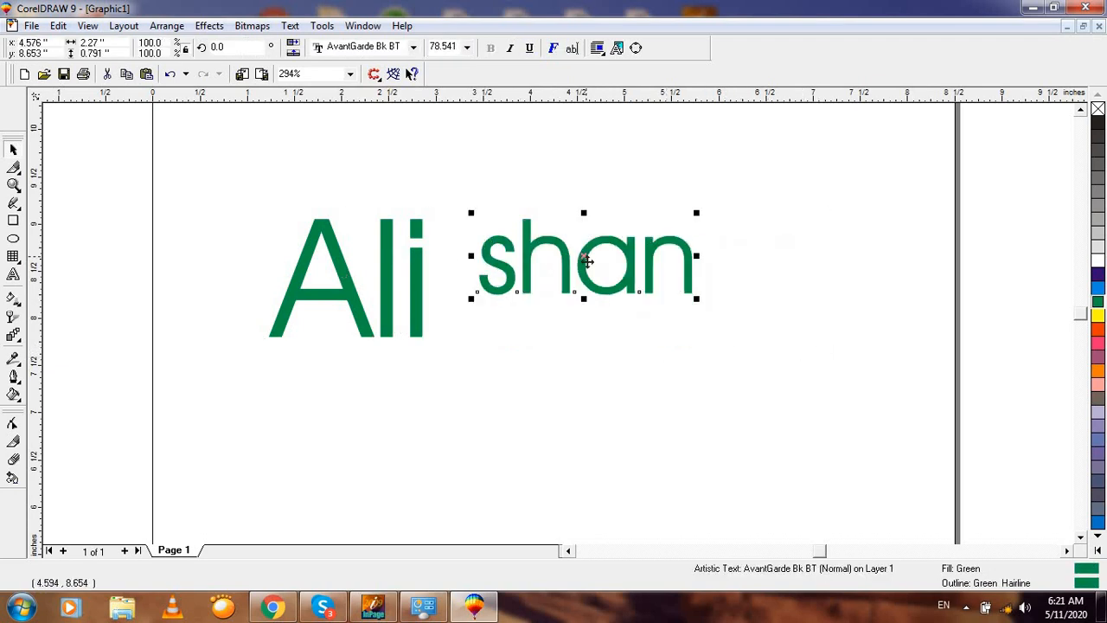
drag(584, 253, 562, 285)
key(ctrl+z)
key(ctrl+z)
click(460, 254)
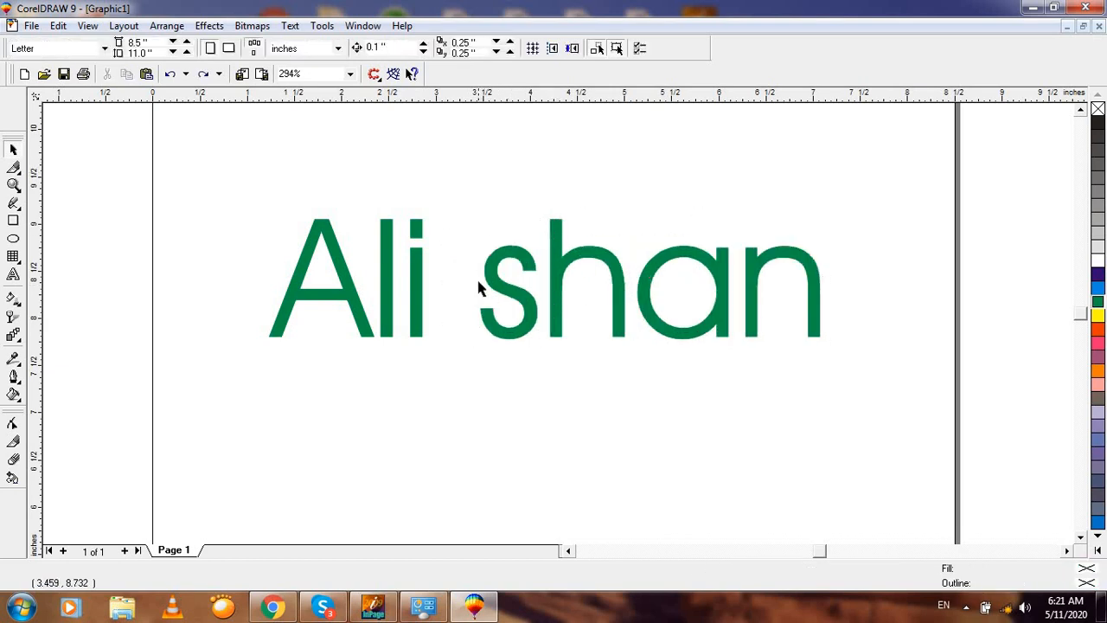
click(503, 291)
Step: Marquee-select both Ali and shan and delete them
key(F3)
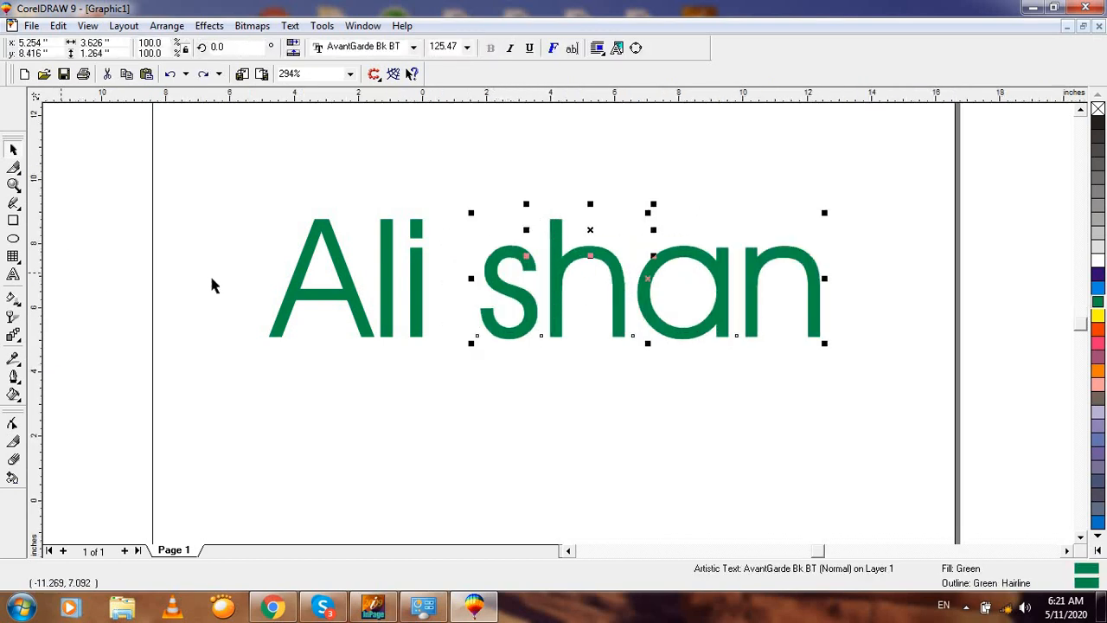
drag(343, 169, 760, 377)
key(Delete)
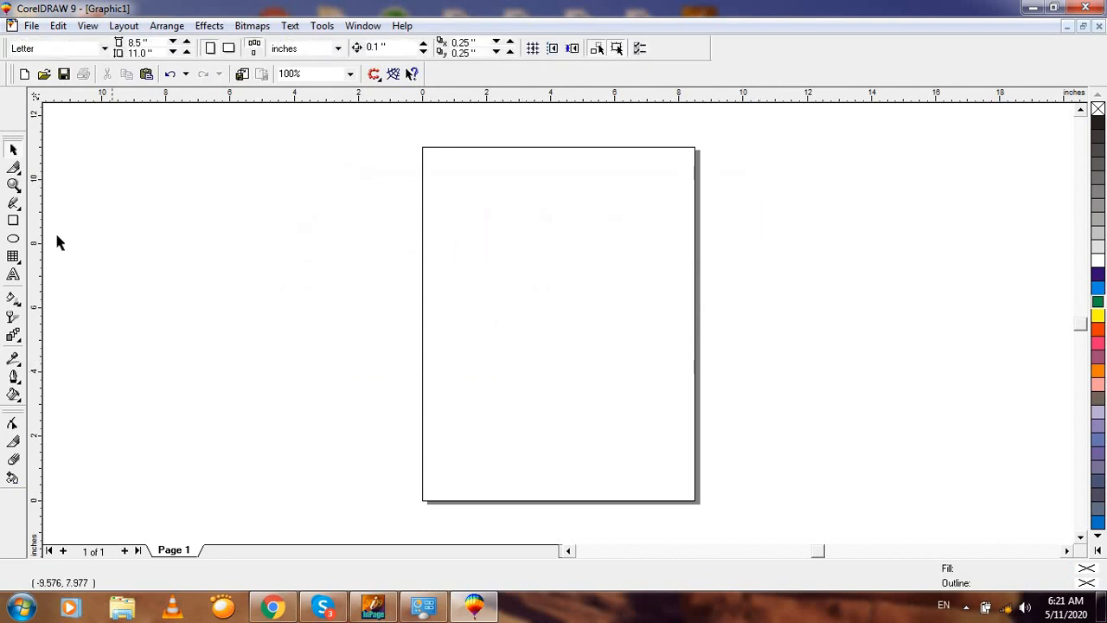
click(12, 276)
click(470, 241)
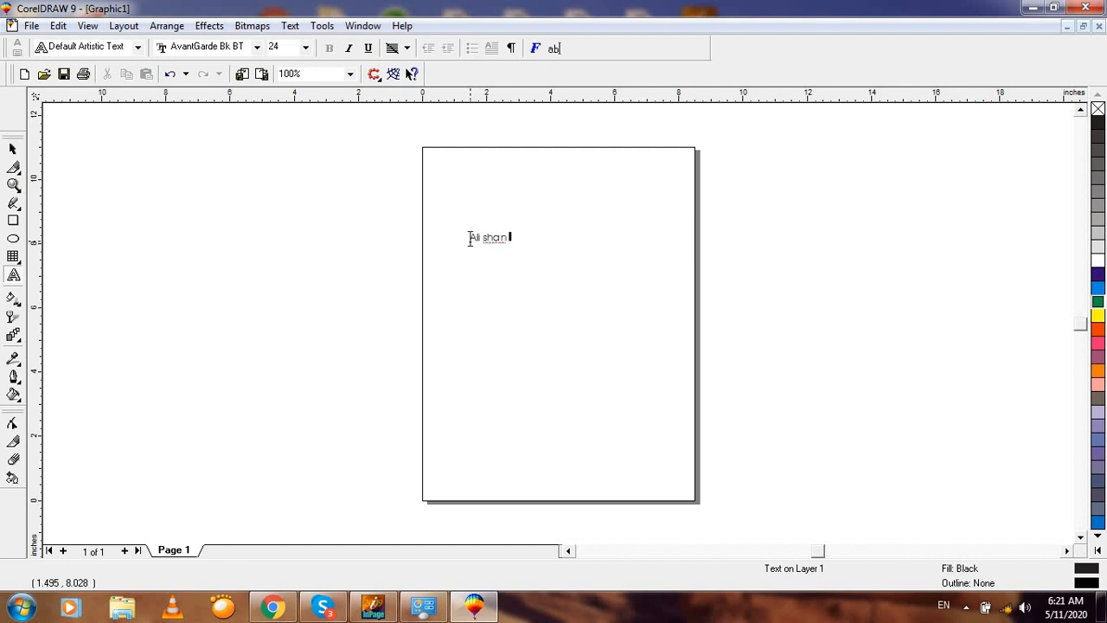
key(Return)
text(Gag)
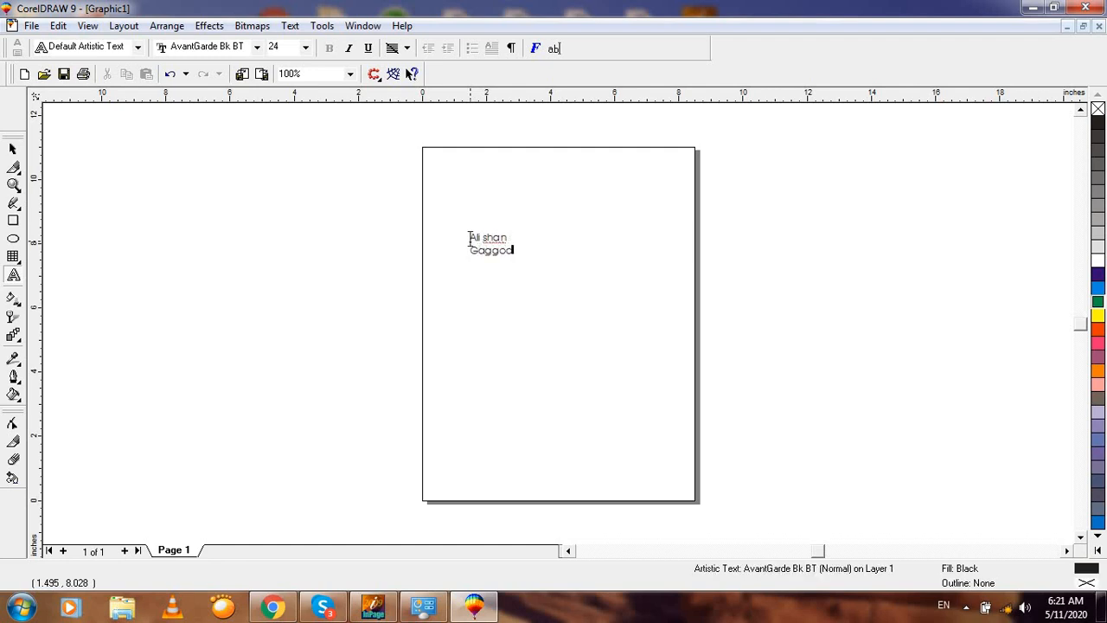
text(goo)
click(13, 185)
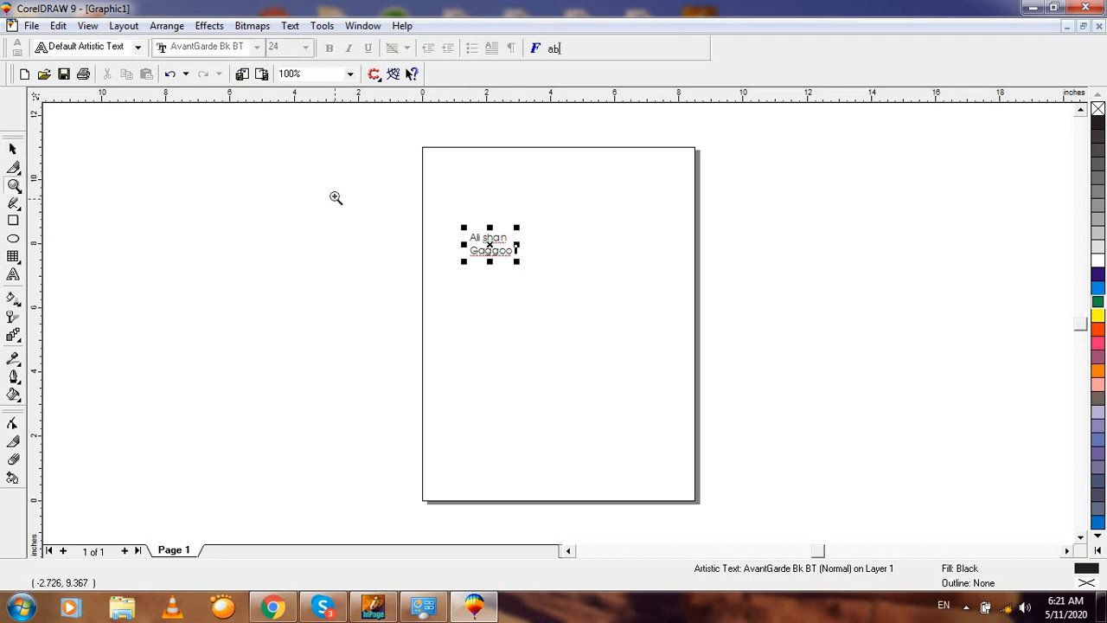
Step: Enlarge the two-line text to about 51 pt and give it dark blue fill and outline
drag(370, 188, 590, 334)
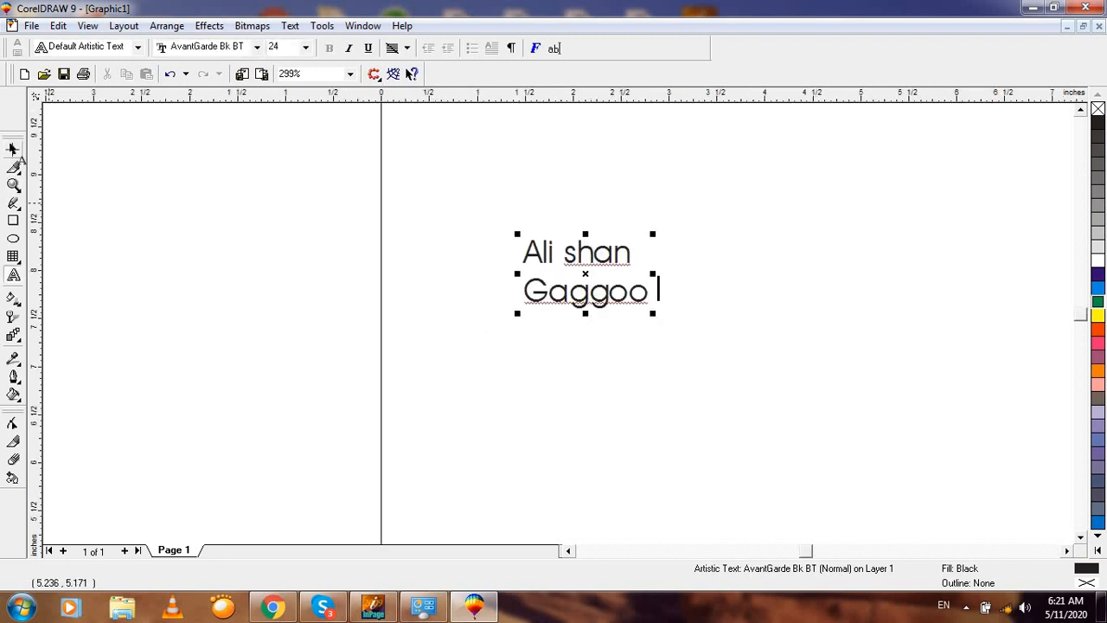
click(13, 149)
drag(652, 313, 794, 437)
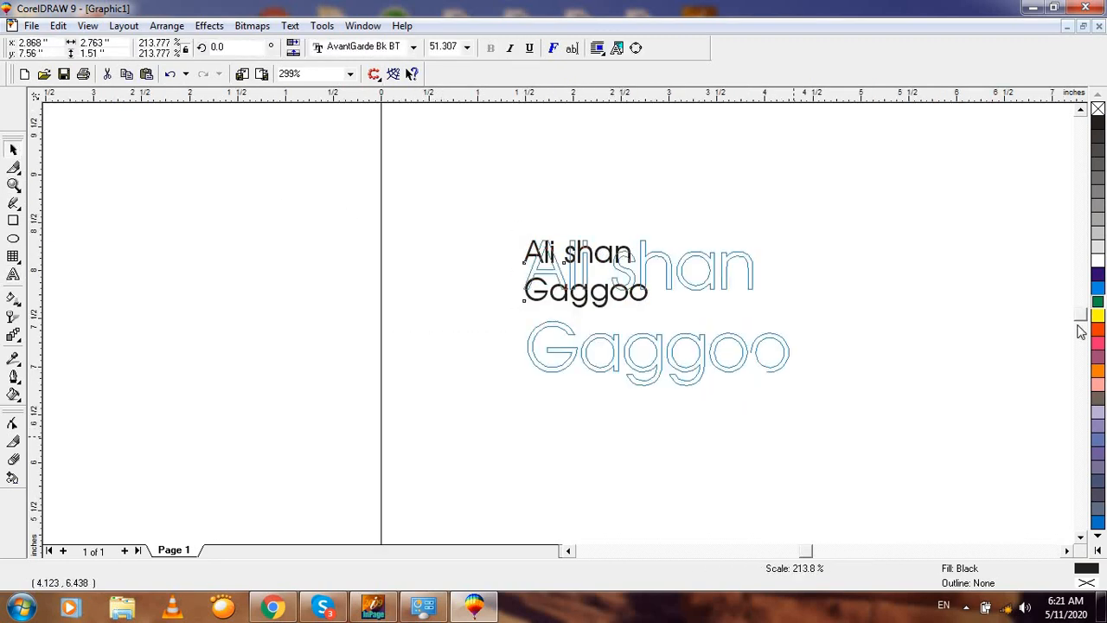
click(1097, 274)
right_click(1097, 274)
click(951, 296)
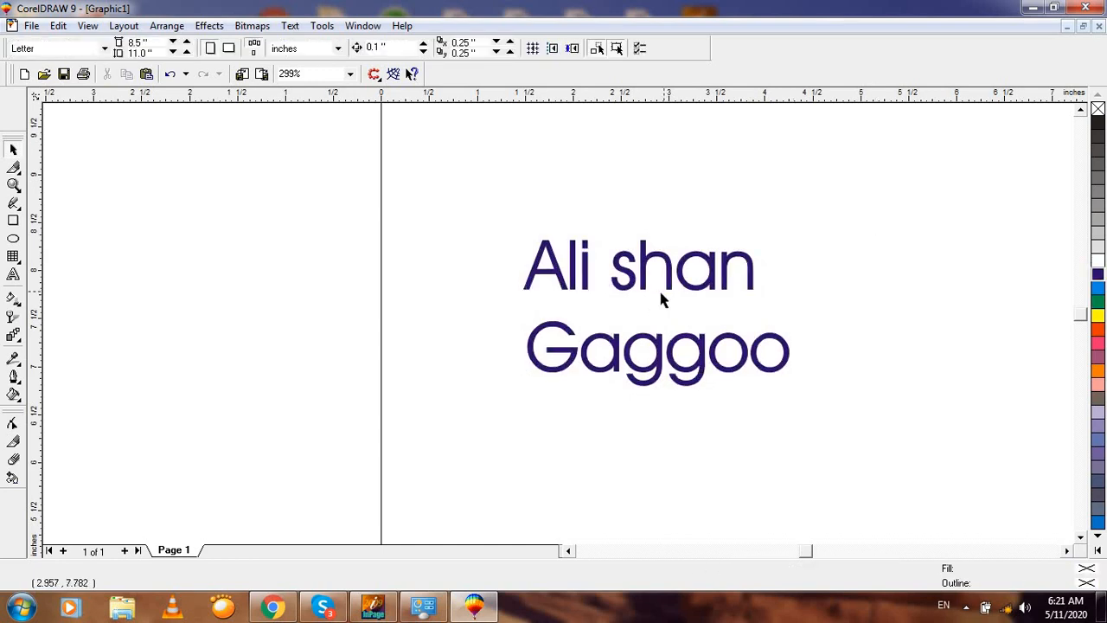
click(687, 368)
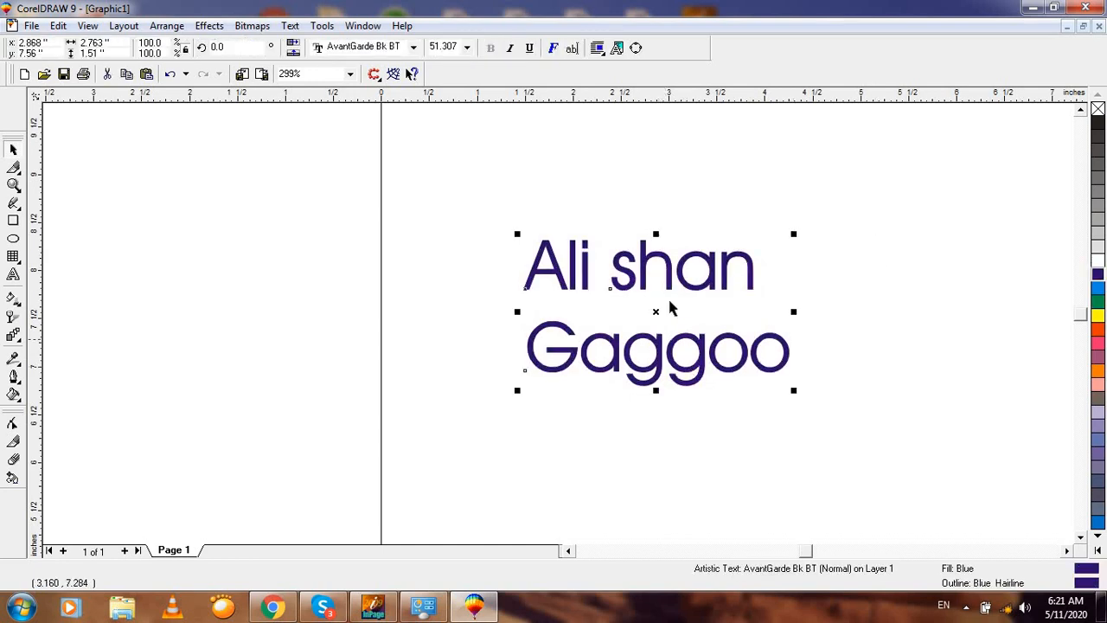
click(684, 258)
click(662, 214)
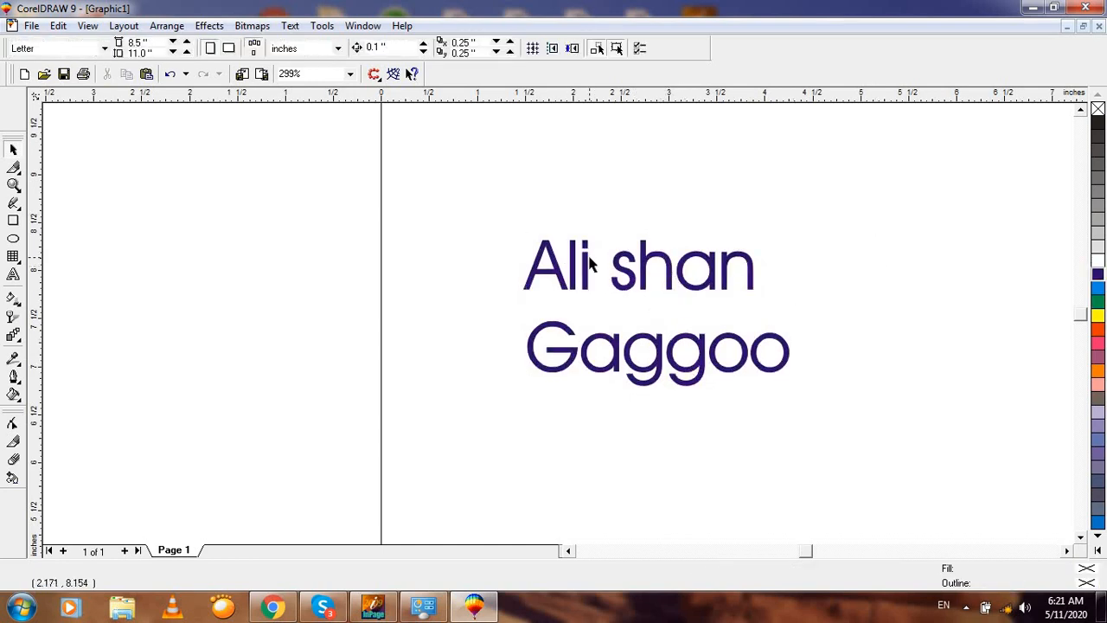
click(587, 272)
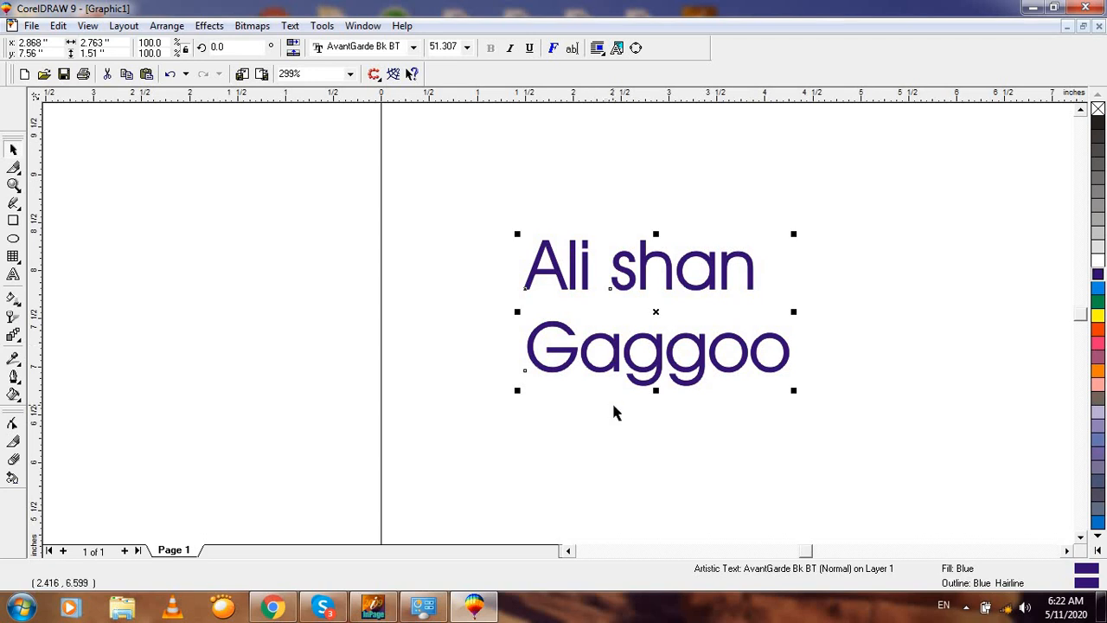
Step: Break the text into separate lines and lower Gaggoo to widen the gap
key(ctrl+k)
click(580, 197)
click(590, 275)
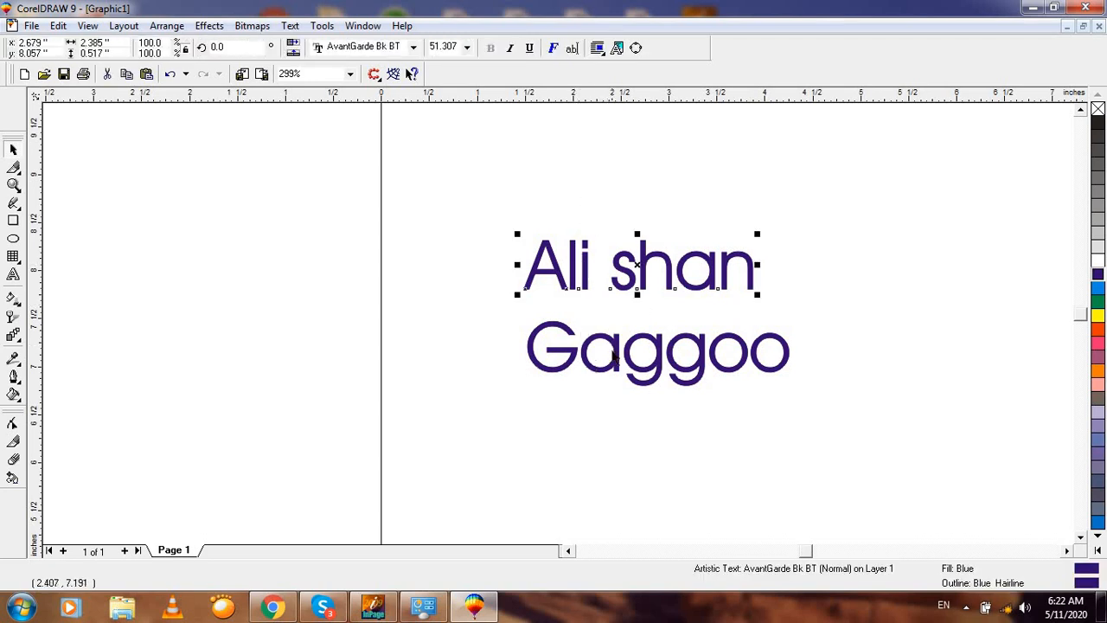
click(659, 365)
mouse_move(657, 352)
mouse_down()
mouse_move(649, 340)
mouse_move(657, 370)
mouse_up()
click(652, 359)
click(646, 267)
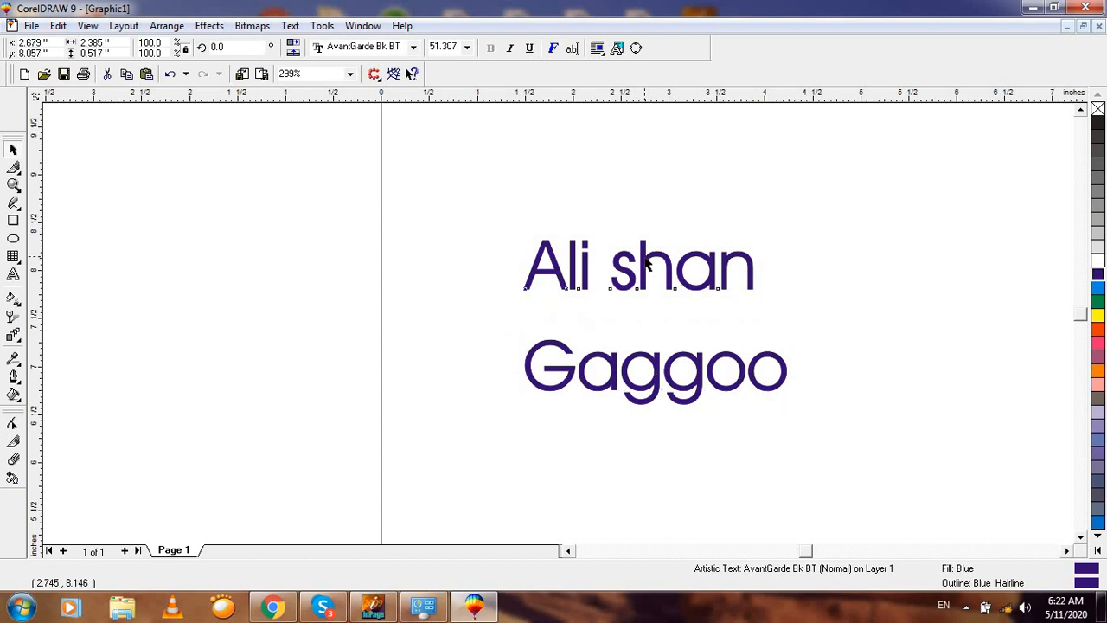
key(ctrl+k)
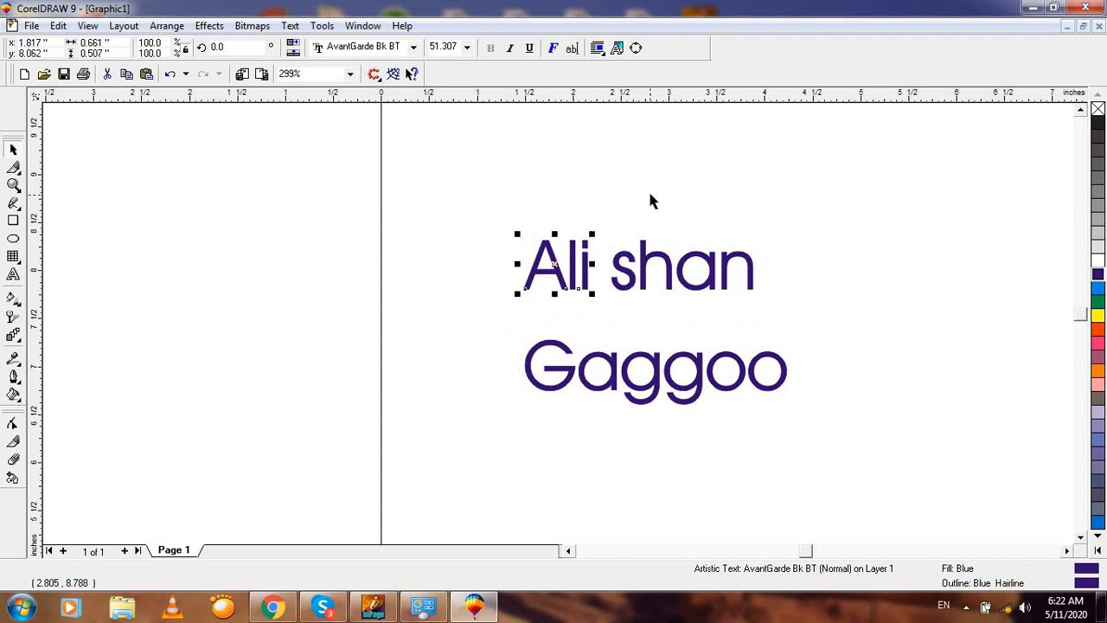
click(648, 188)
click(643, 261)
key(F2)
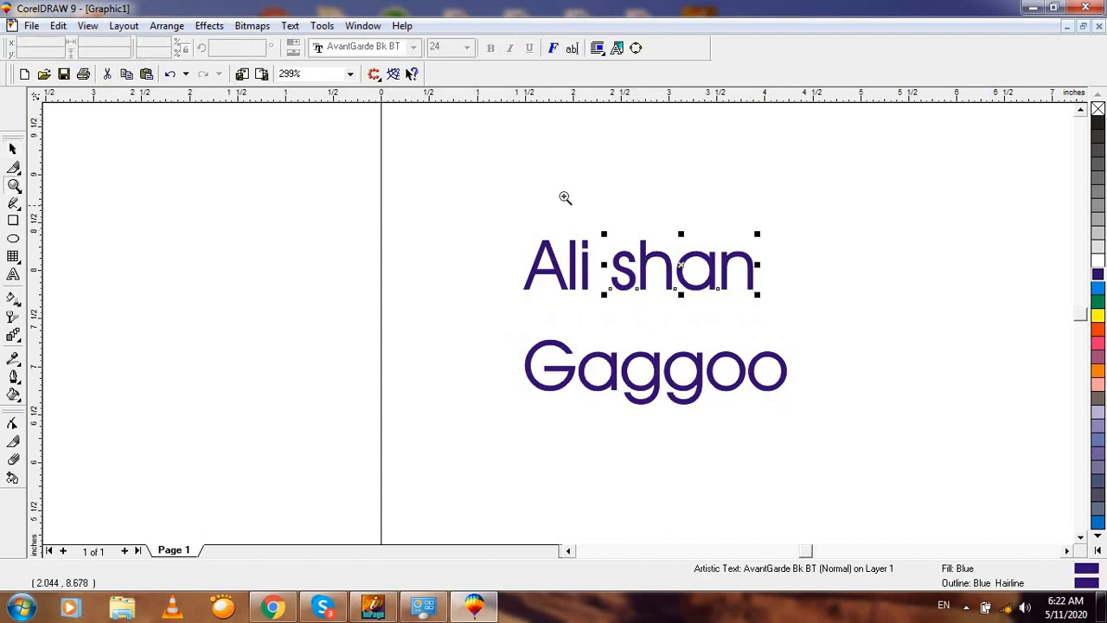
drag(565, 198, 796, 347)
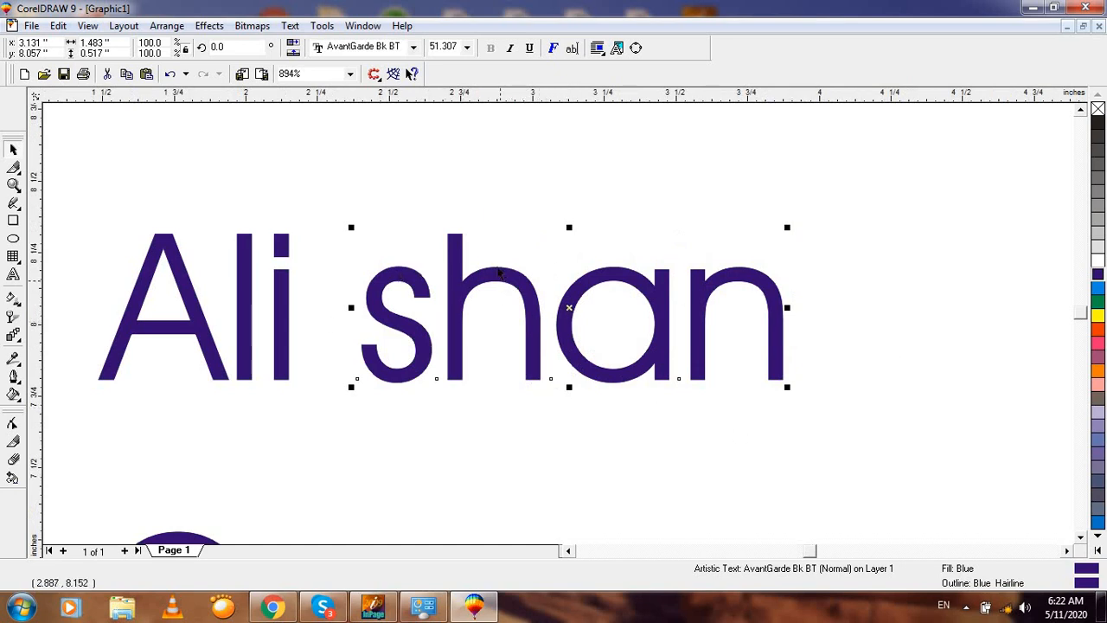
key(ctrl+k)
Step: Check the separated letters s, a and n, and review both lines zoomed in
click(473, 193)
click(423, 289)
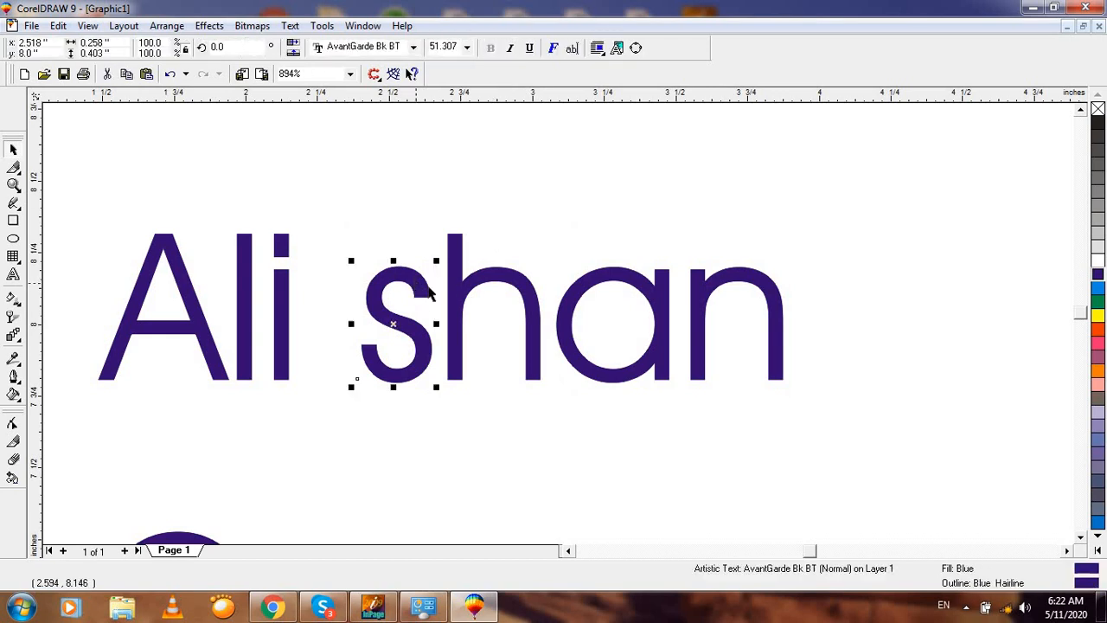
click(604, 287)
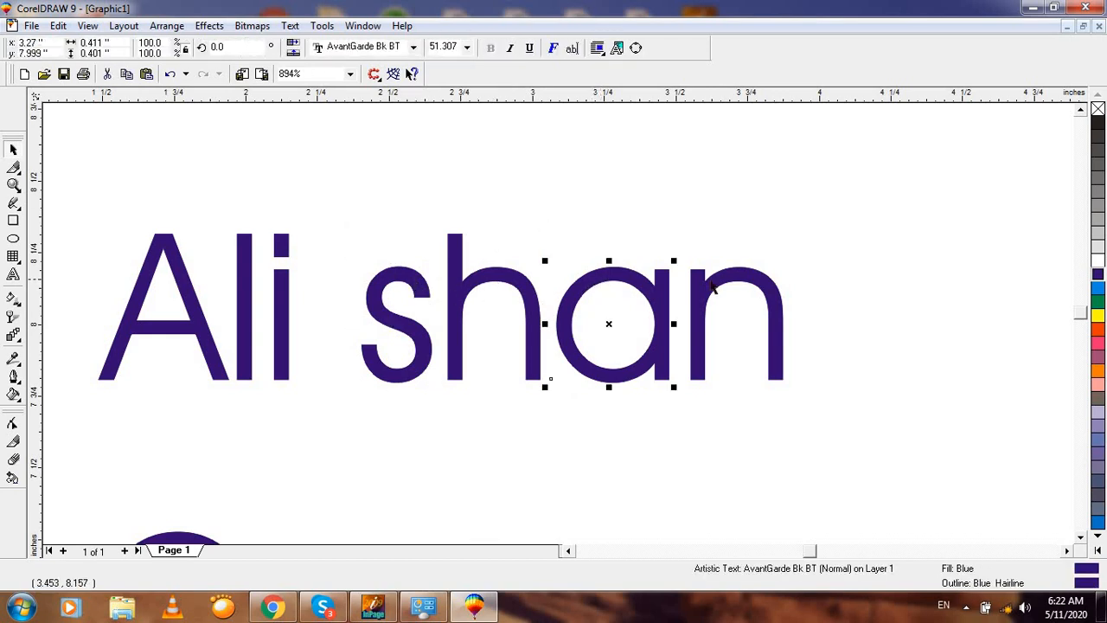
click(725, 281)
key(F3)
click(618, 202)
key(F2)
drag(469, 208, 886, 464)
key(F3)
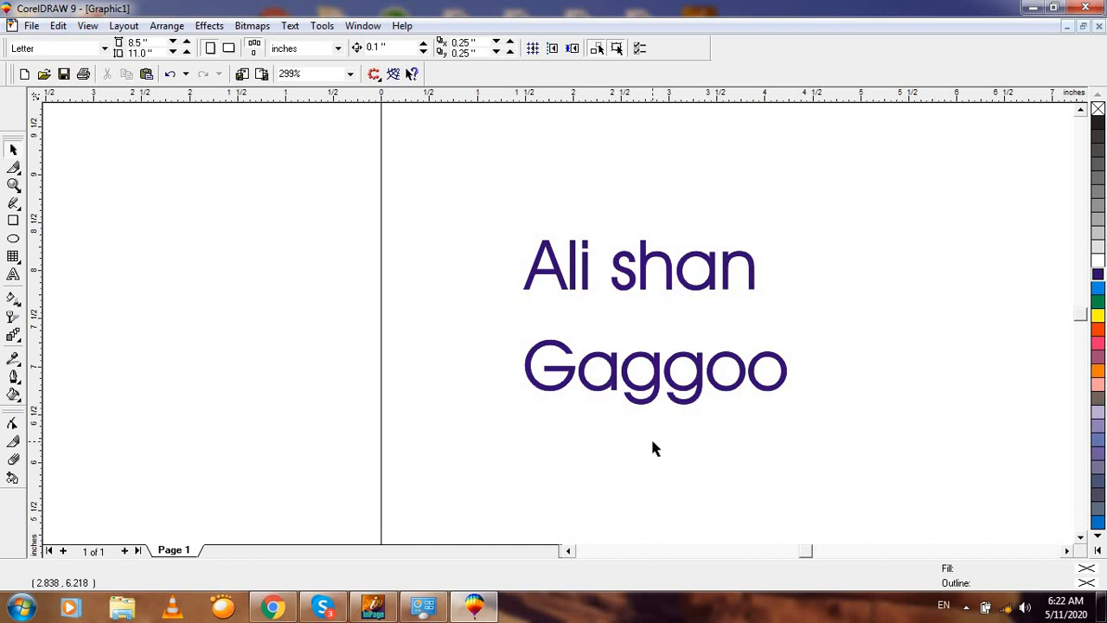
Step: Break Gaggoo into individual letters and select its last o
click(640, 393)
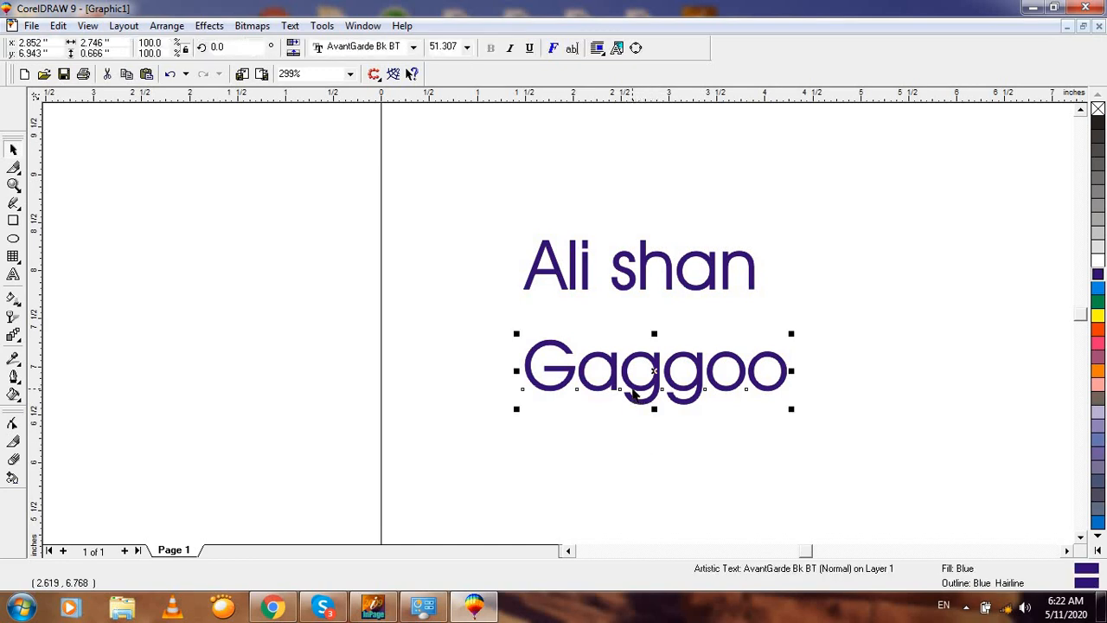
key(ctrl+k)
click(643, 321)
click(611, 375)
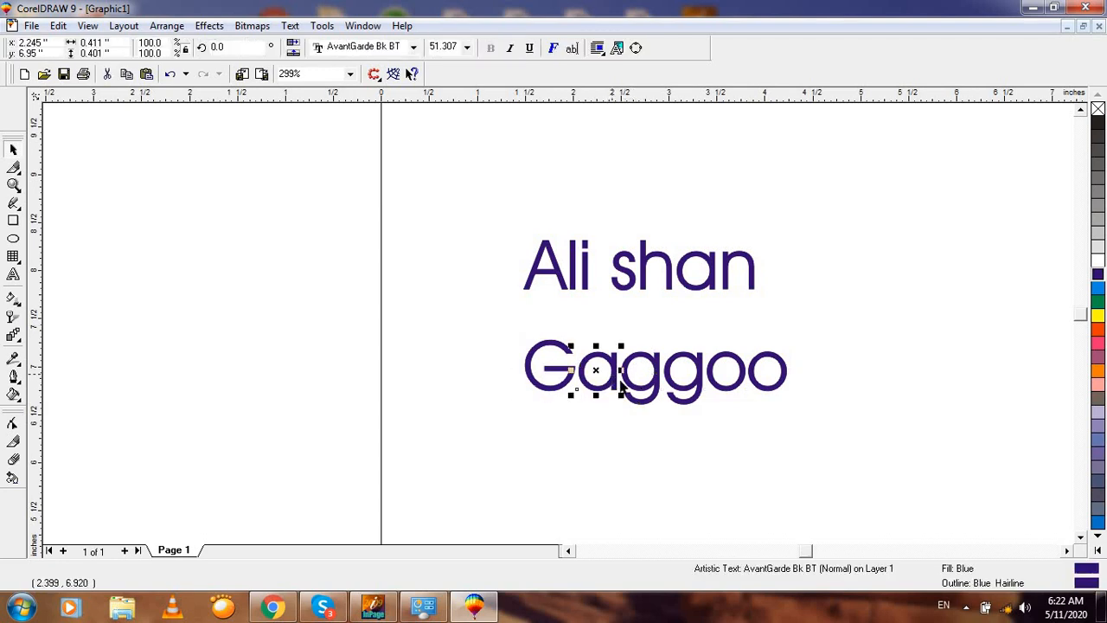
click(634, 386)
click(669, 383)
click(725, 386)
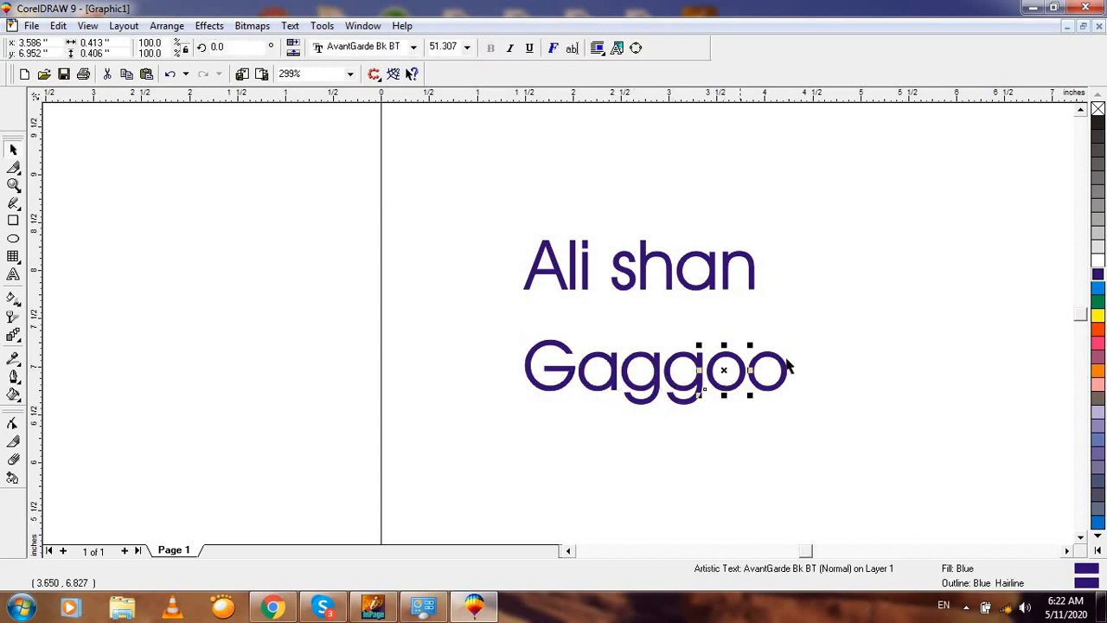
click(829, 319)
click(778, 366)
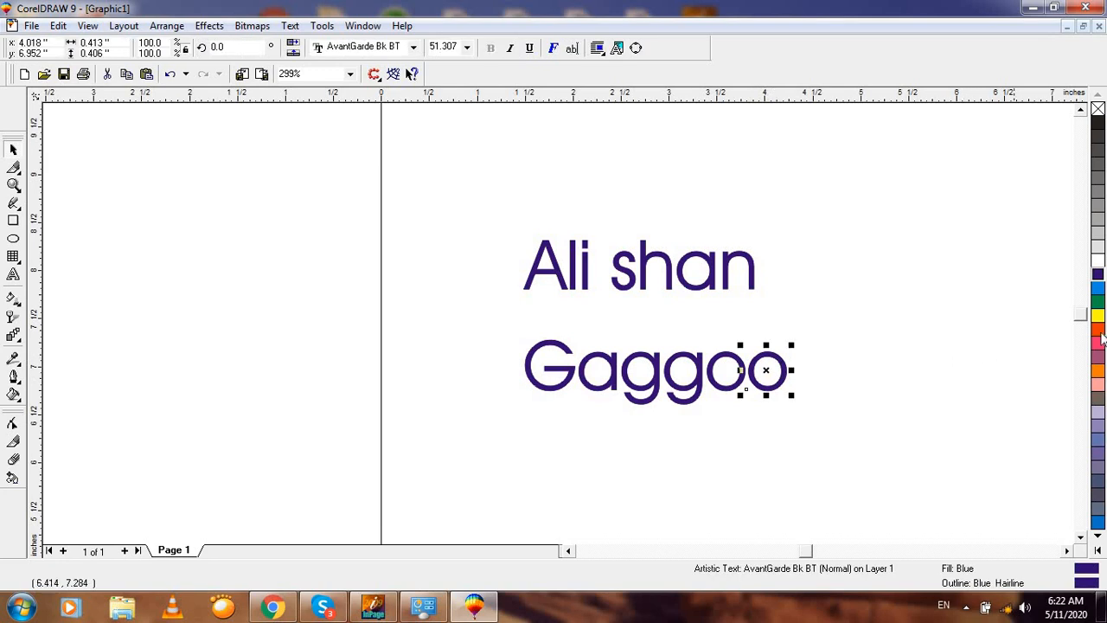
Step: Colour Gaggoo's letters: last o magenta, second g red-orange, first g cyan
click(1097, 344)
right_click(1098, 343)
key(F2)
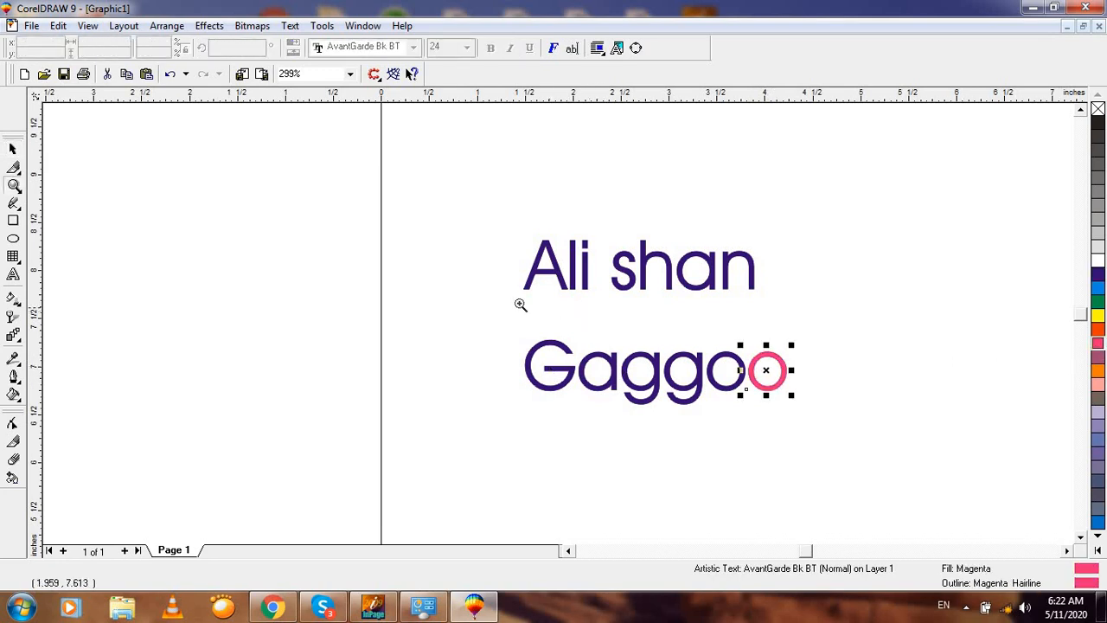
drag(512, 299, 790, 450)
click(697, 355)
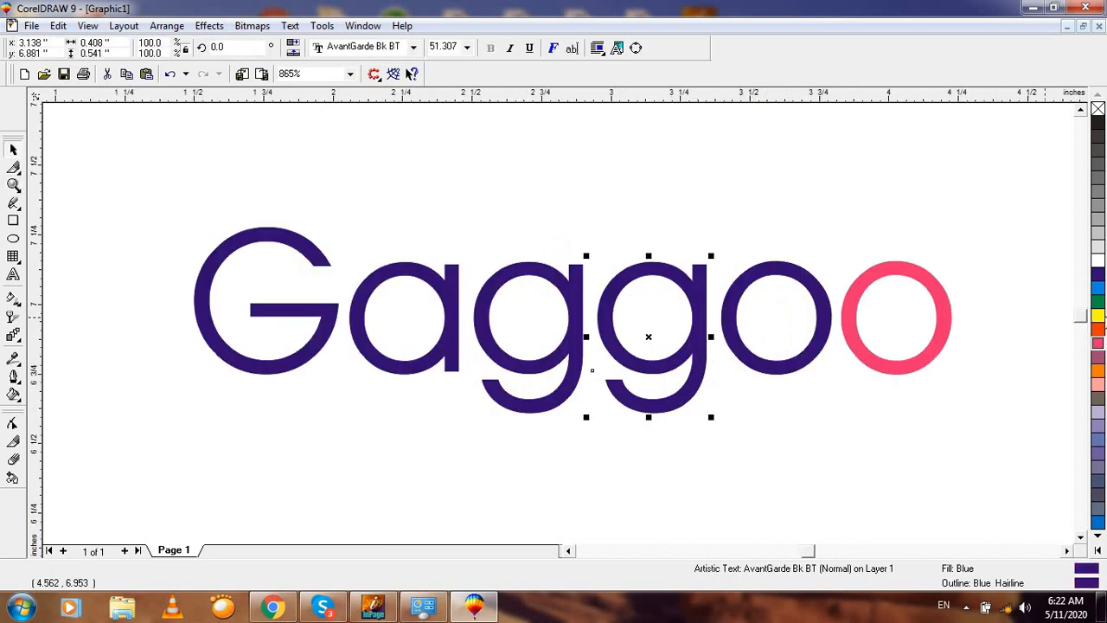
click(1097, 329)
right_click(1097, 329)
click(564, 292)
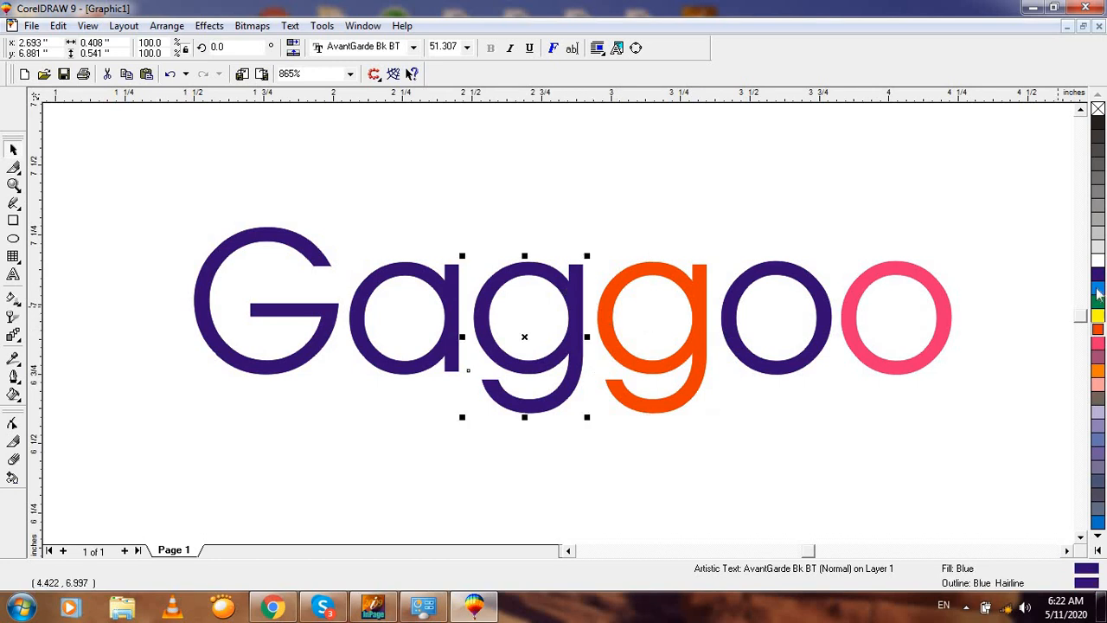
click(1097, 288)
right_click(1098, 288)
click(438, 287)
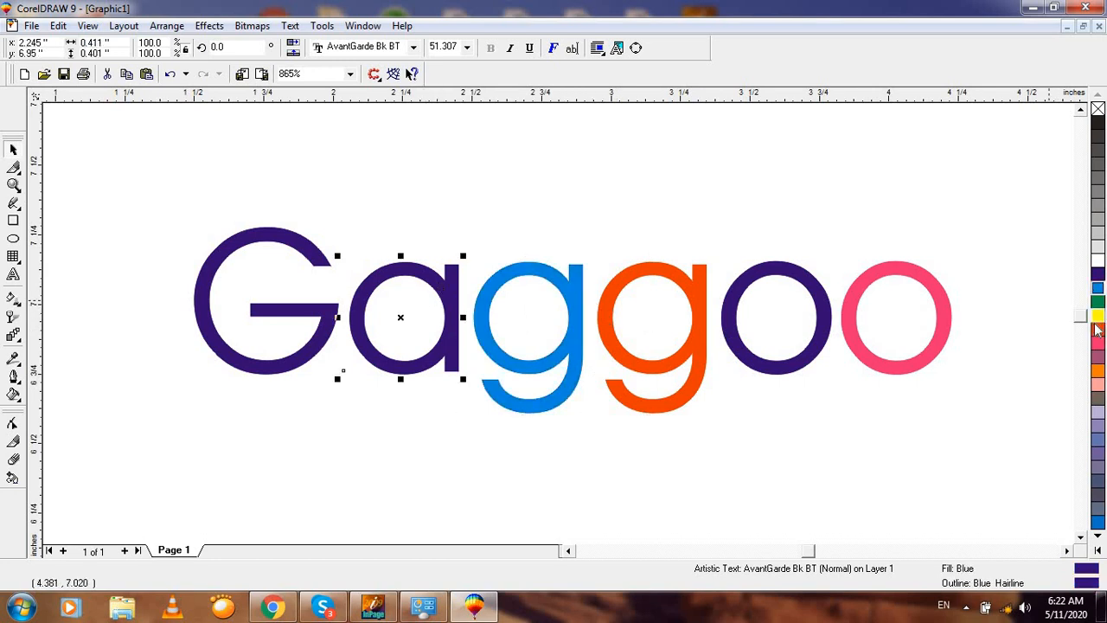
click(1096, 342)
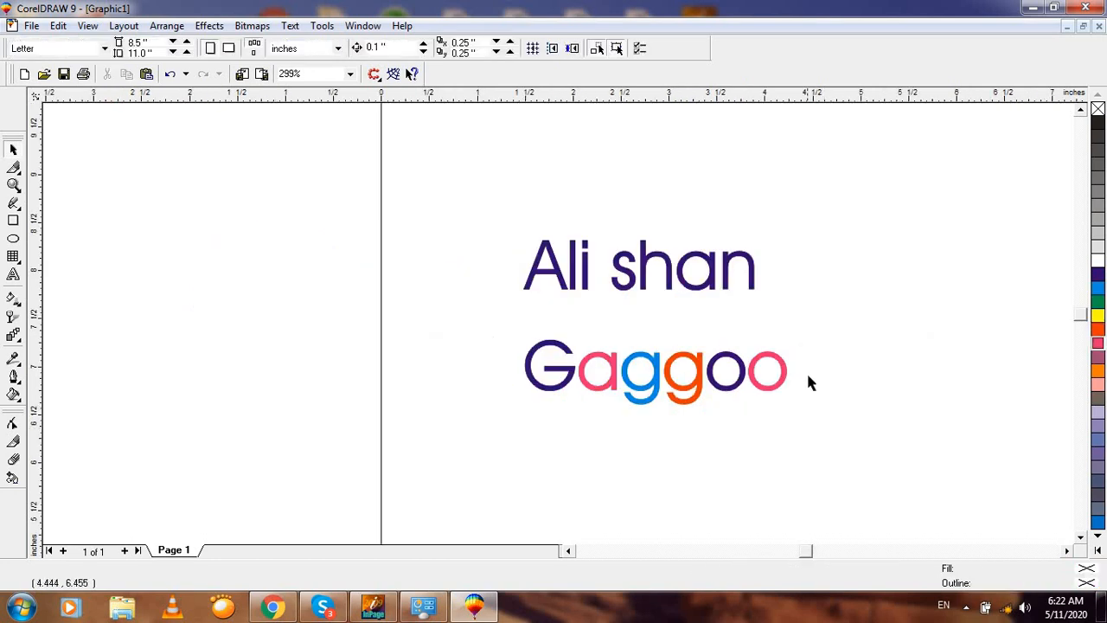
Step: Select all the lettering on the page with Ctrl+A and delete it
key(F4)
key(F3)
key(F3)
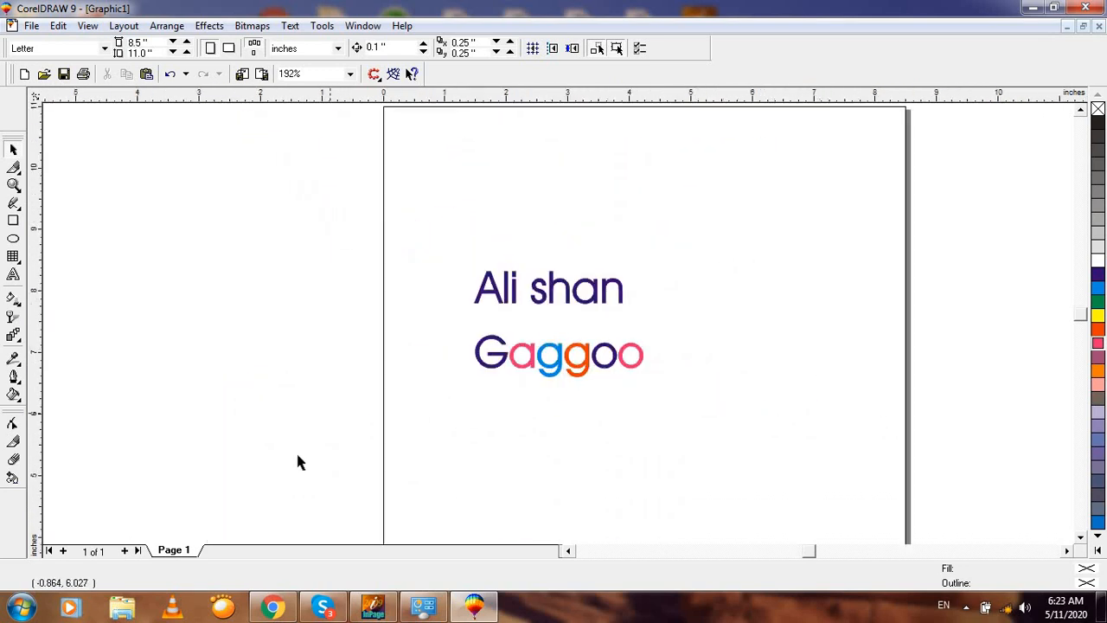
key(ctrl+a)
key(Delete)
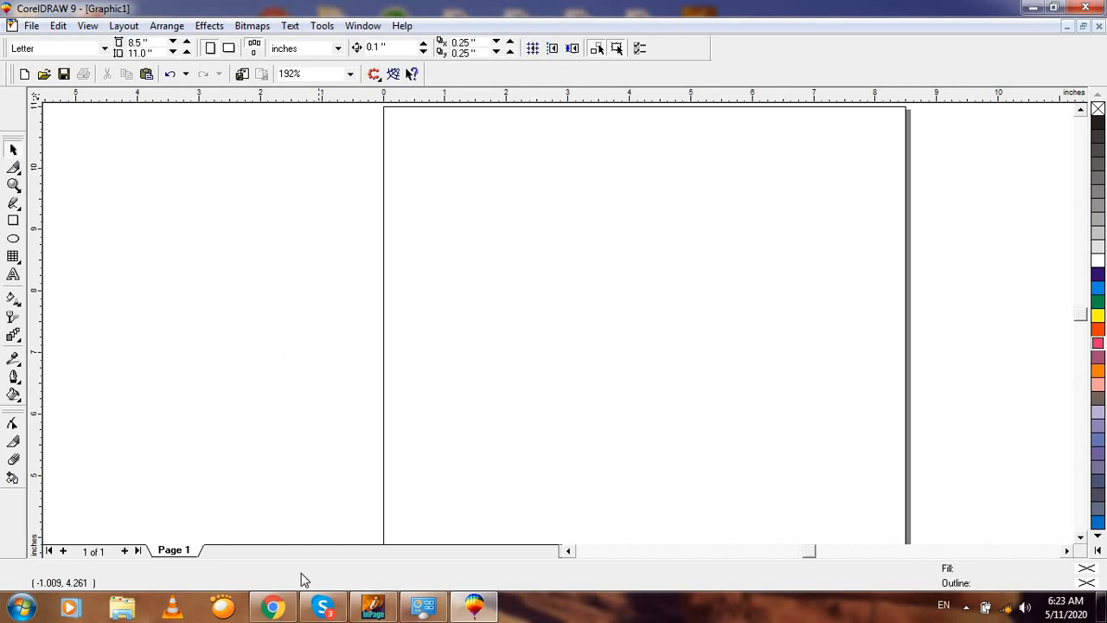
click(373, 607)
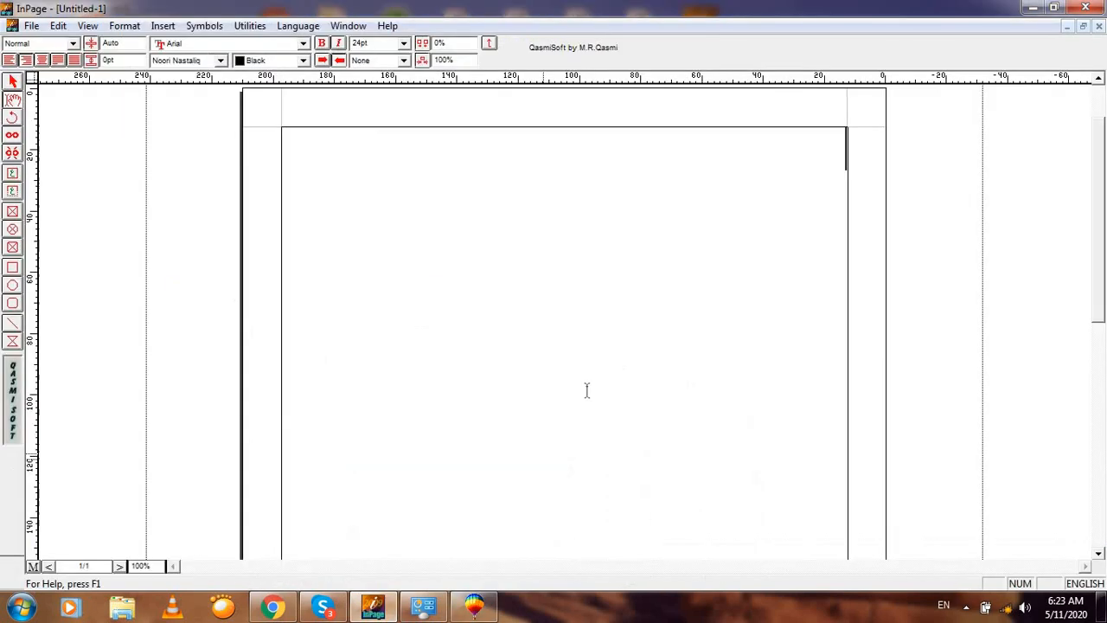
click(480, 278)
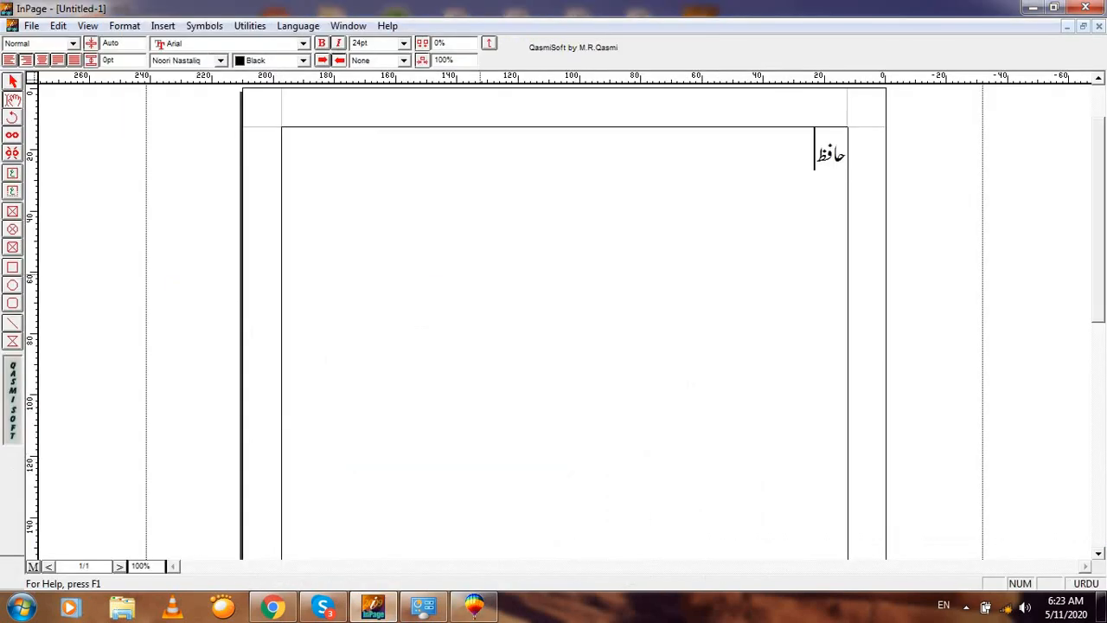
Step: Select the whole text frame, copy it, and return to CorelDRAW's empty page
click(12, 81)
right_click(339, 182)
click(371, 188)
right_click(371, 187)
click(402, 259)
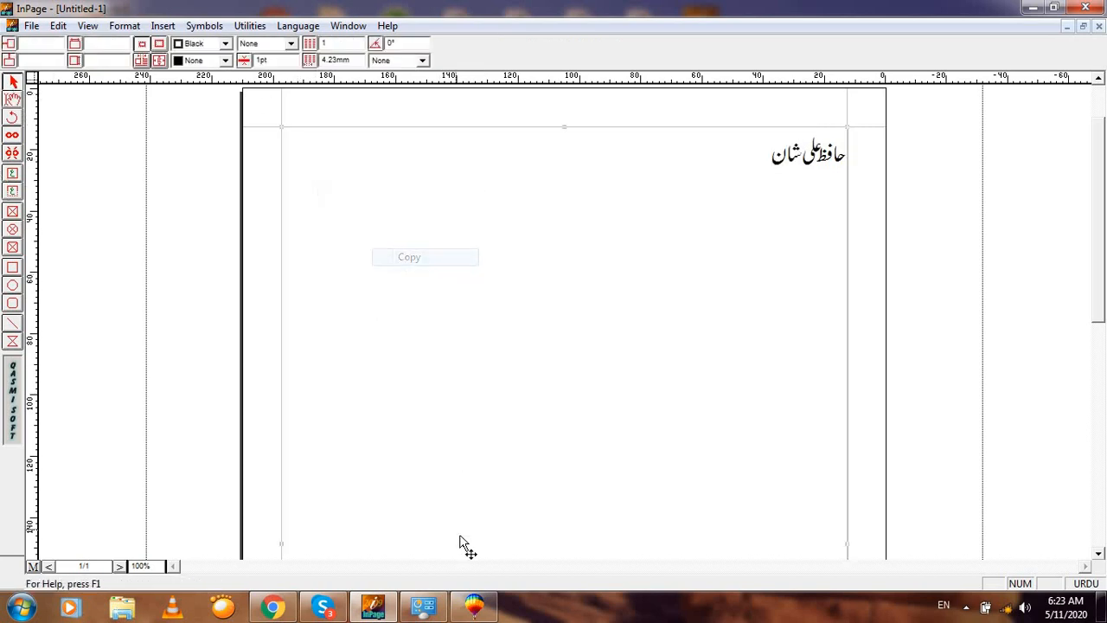
click(473, 606)
right_click(304, 338)
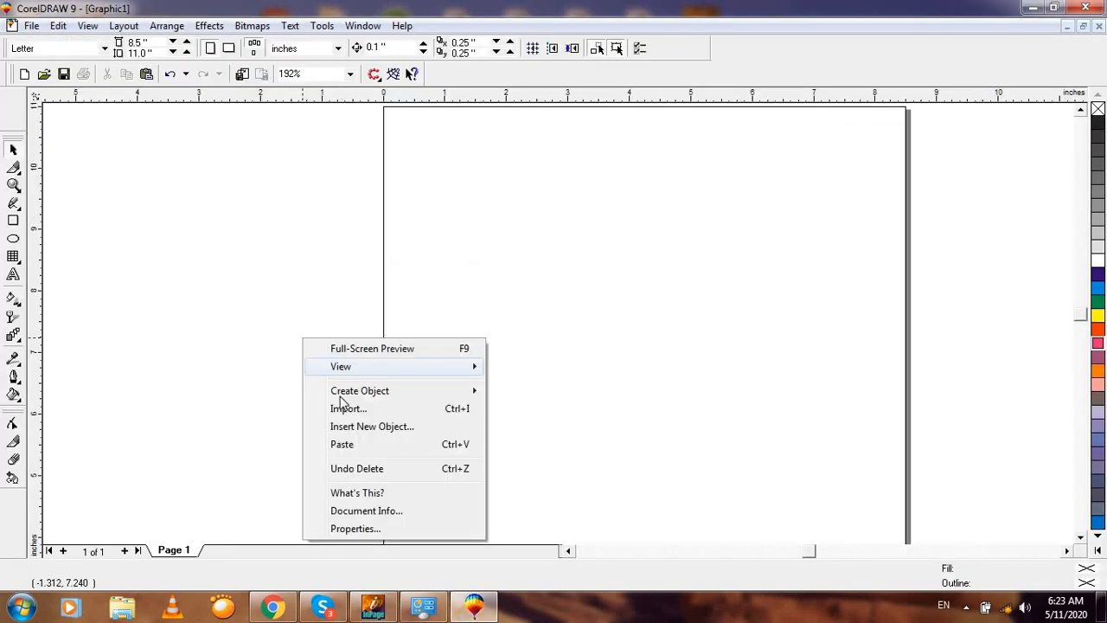
Step: Paste the Urdu name, shrink it to about a third on the page, and fill it orange-red
click(353, 445)
key(F3)
key(F3)
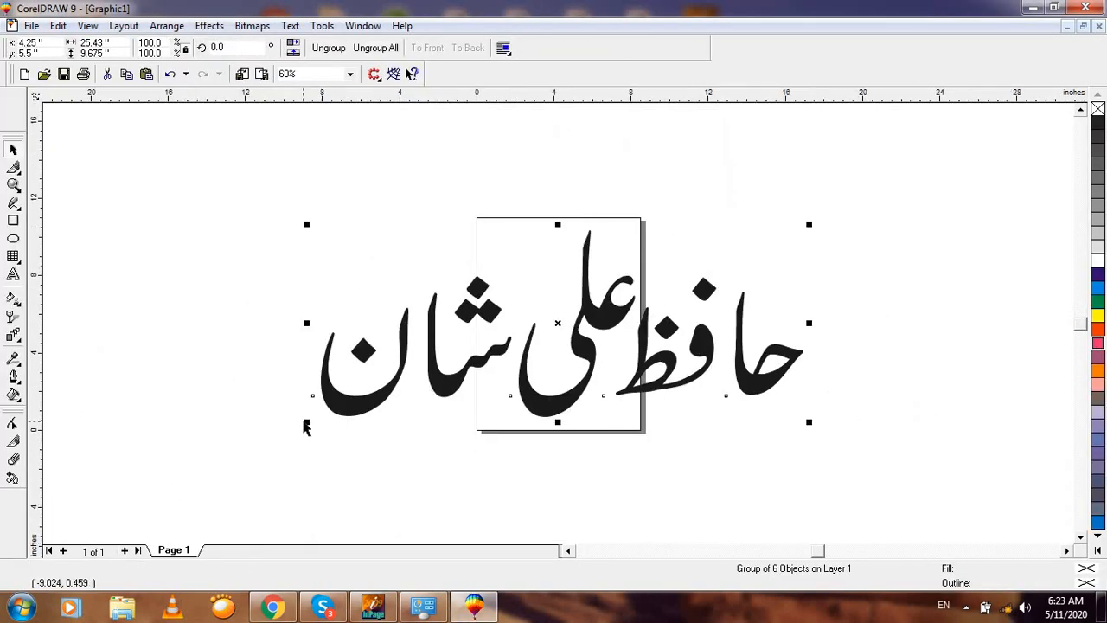
click(318, 414)
click(337, 411)
drag(313, 406, 683, 285)
drag(743, 255, 547, 321)
drag(432, 267, 650, 398)
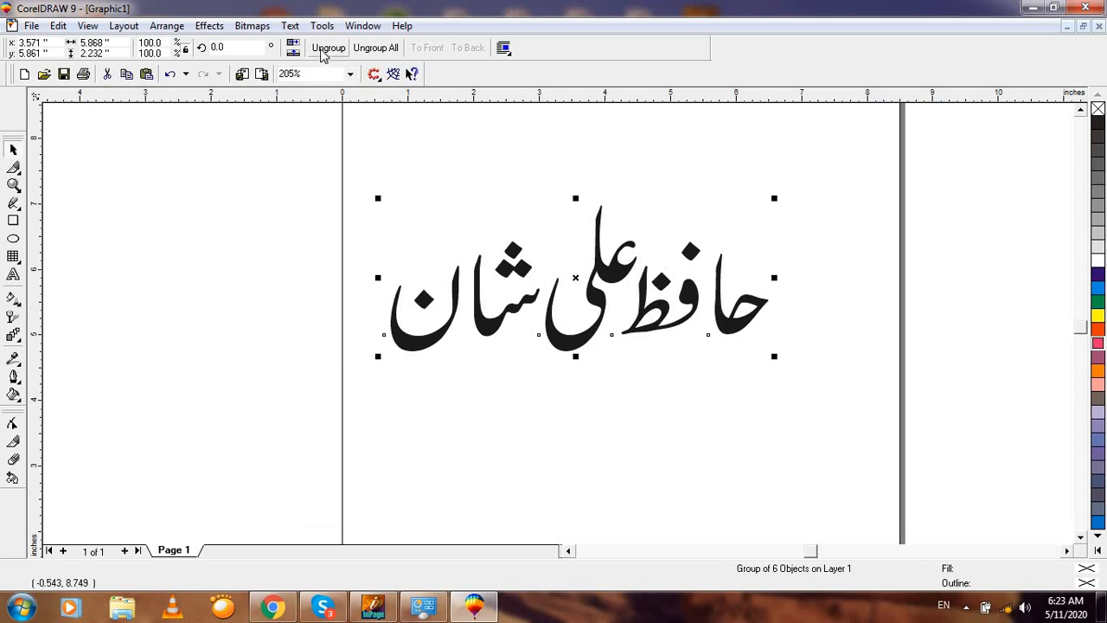
click(682, 303)
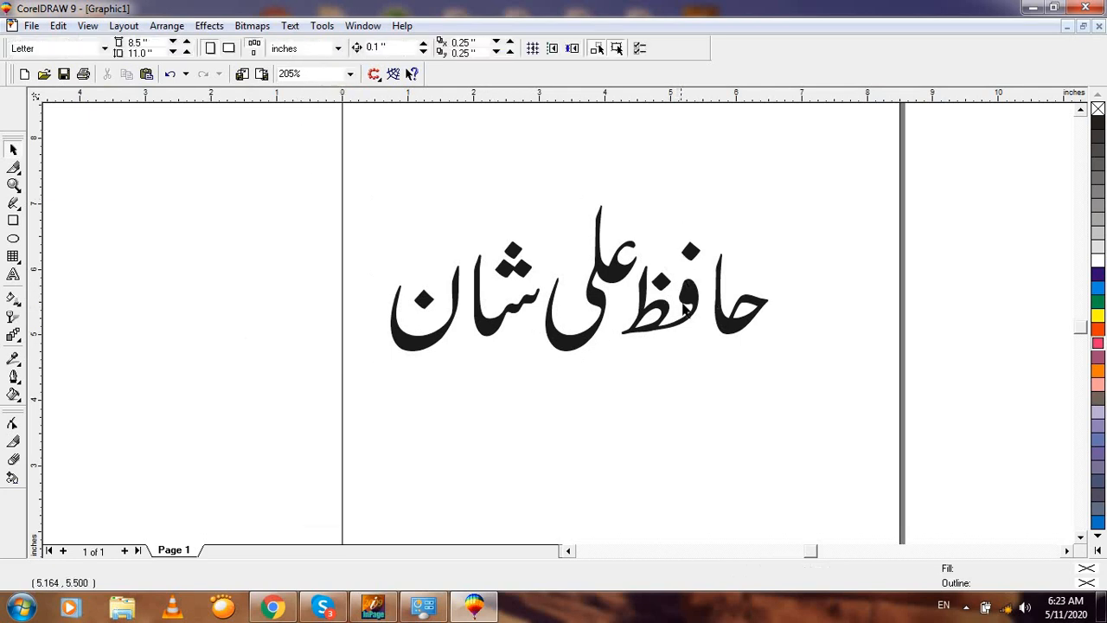
click(696, 305)
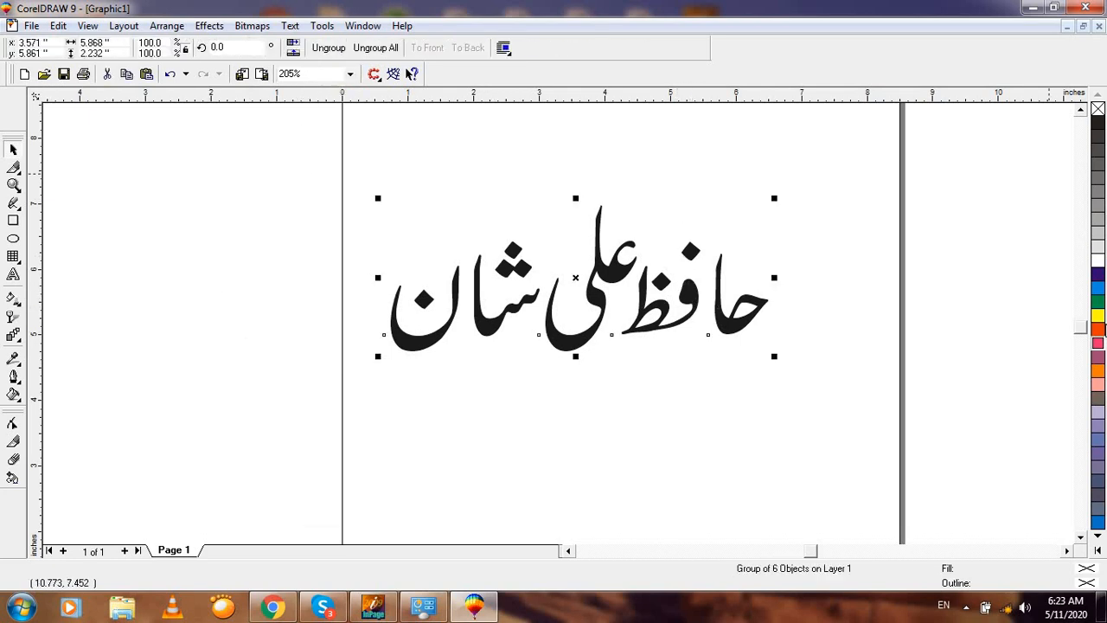
click(1096, 331)
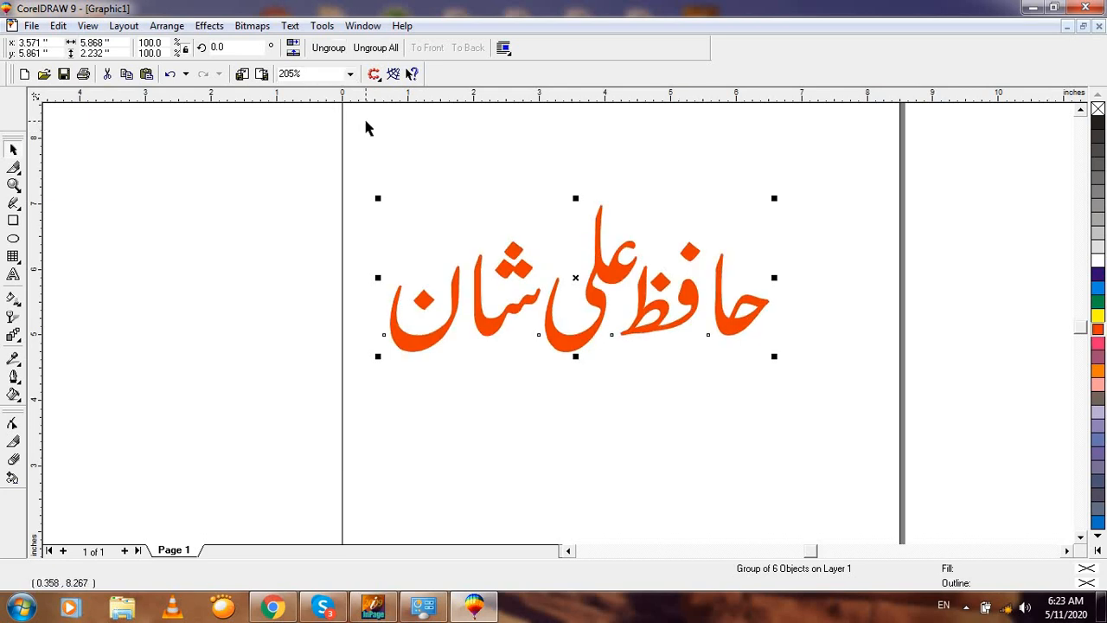
key(ctrl+u)
click(390, 168)
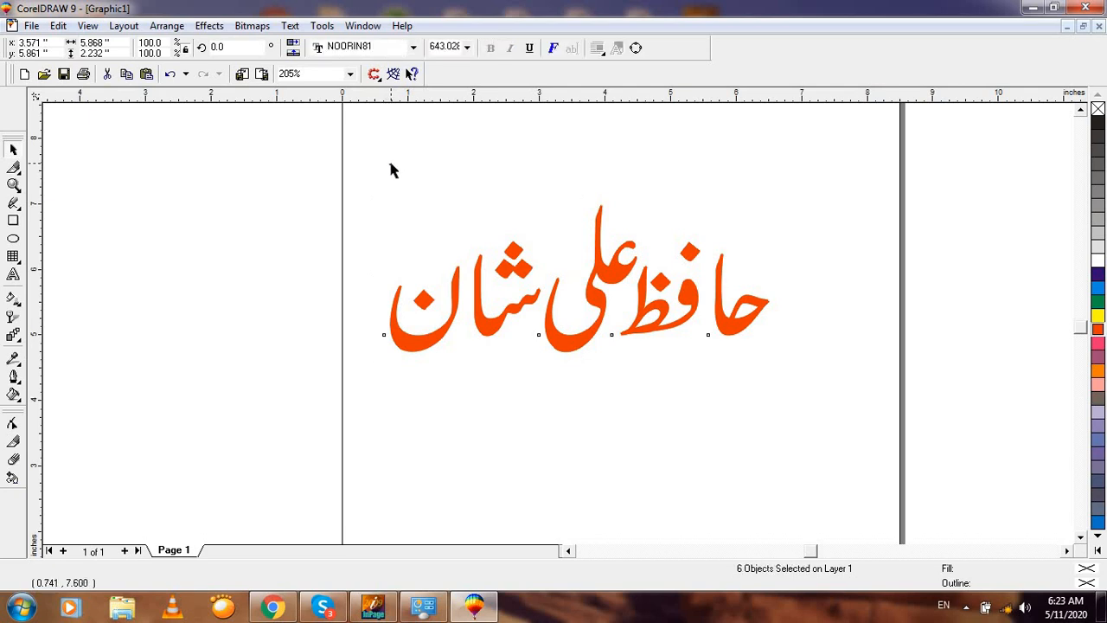
click(459, 320)
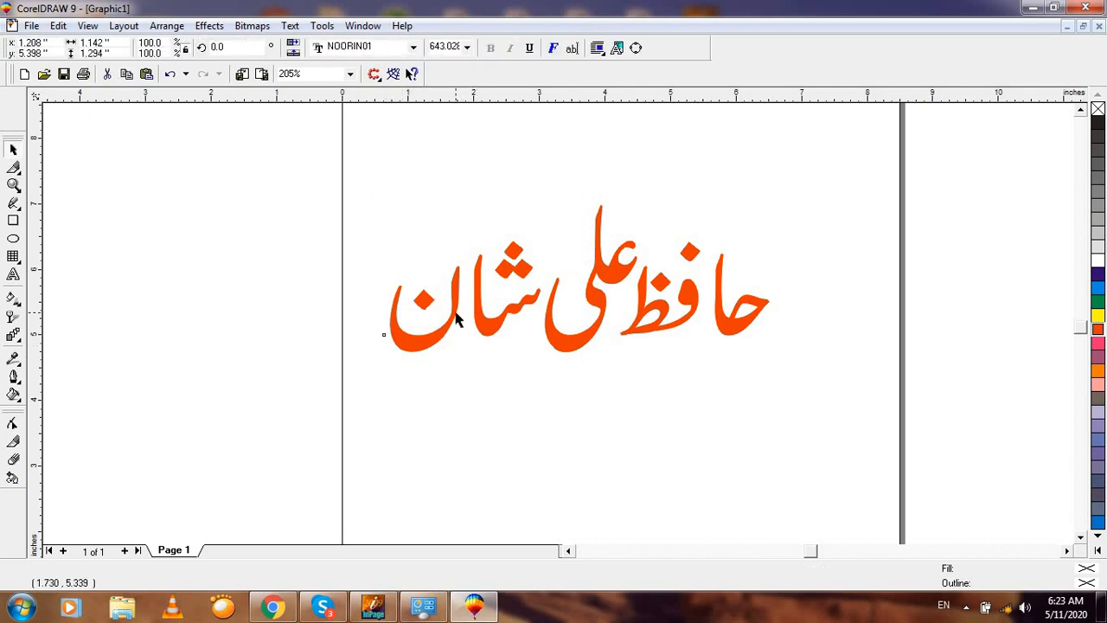
click(581, 324)
drag(591, 276, 535, 415)
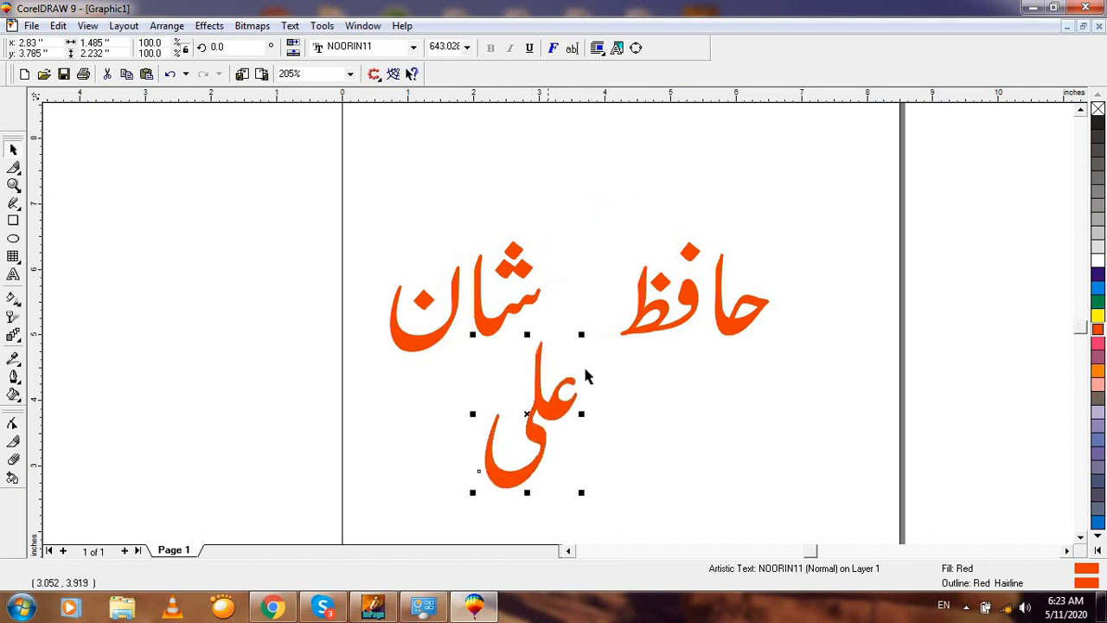
click(653, 333)
drag(657, 288, 636, 359)
click(726, 331)
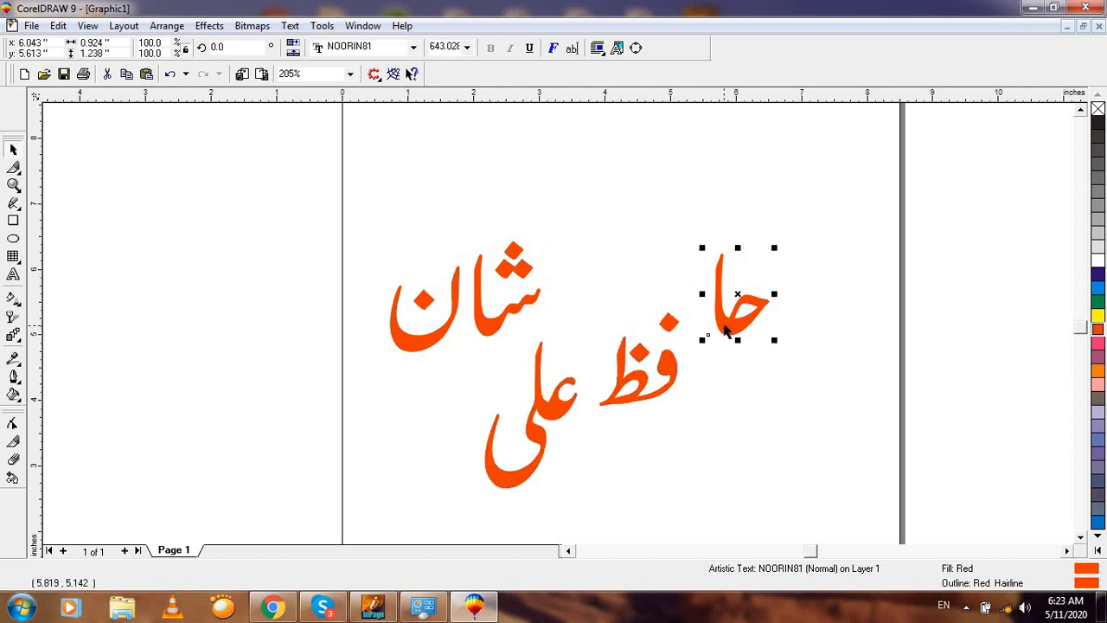
drag(735, 298, 737, 358)
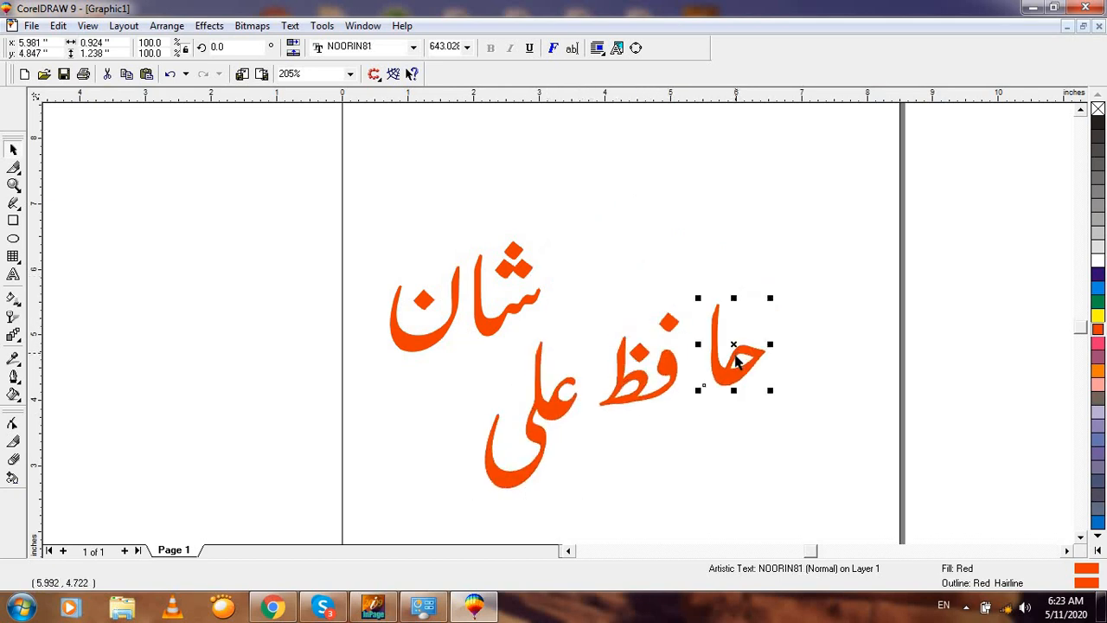
key(ctrl+z)
key(ctrl+z)
Step: Group the two حافظ pieces, fill them pink, and move them below-right of علی
drag(827, 183, 593, 424)
key(ctrl+g)
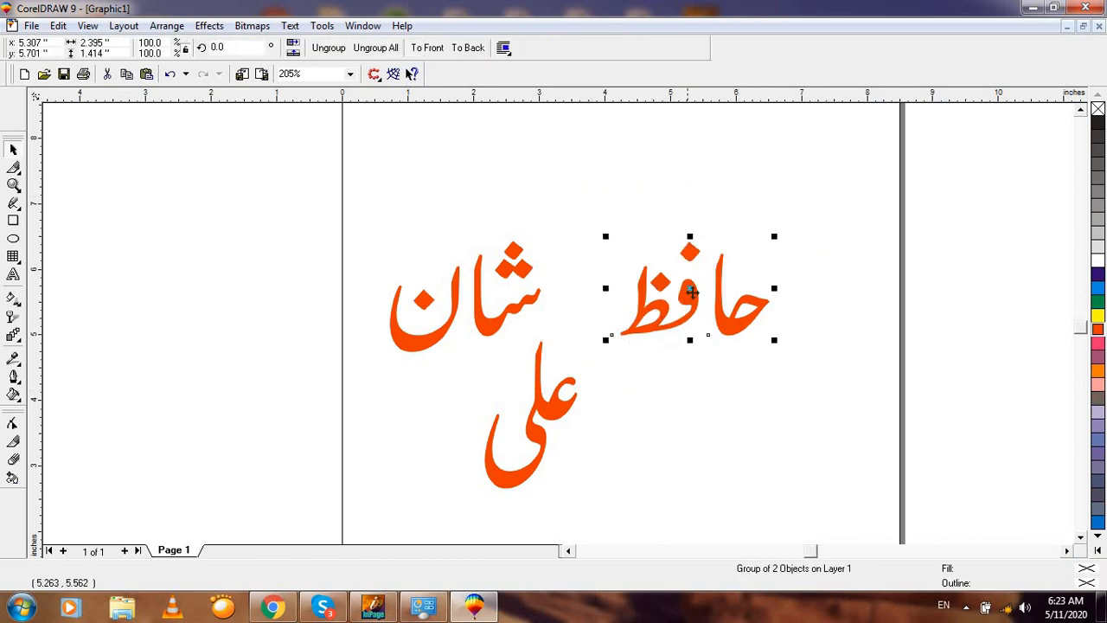
click(1097, 344)
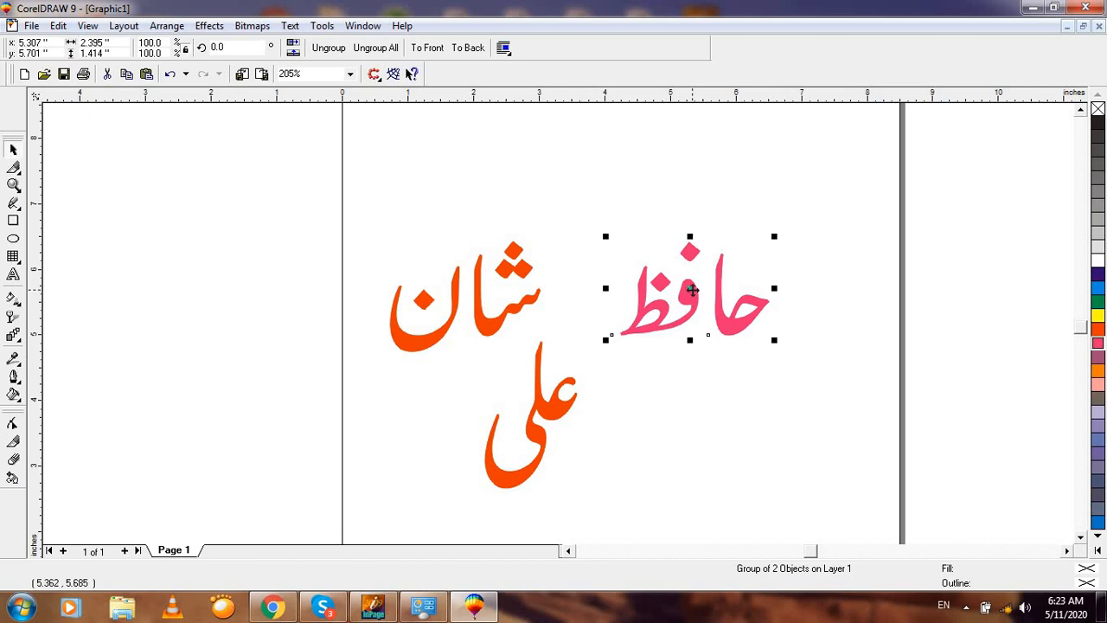
drag(692, 291, 722, 435)
drag(570, 415, 623, 263)
drag(682, 162, 286, 432)
key(ctrl+g)
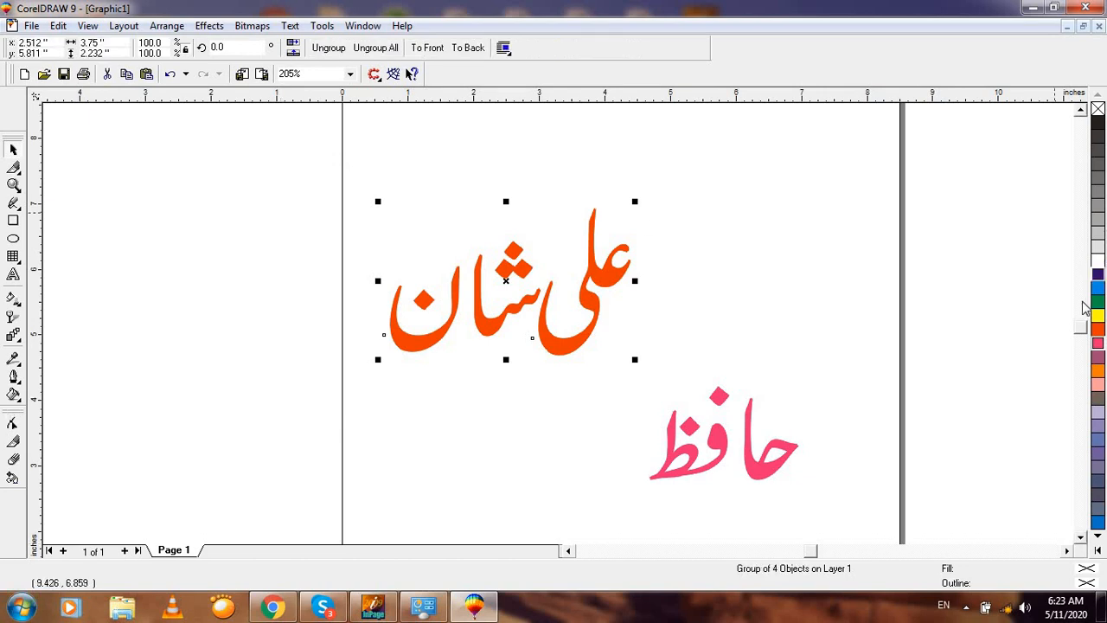
click(1097, 275)
right_click(1098, 276)
click(726, 207)
key(shift+F4)
key(F3)
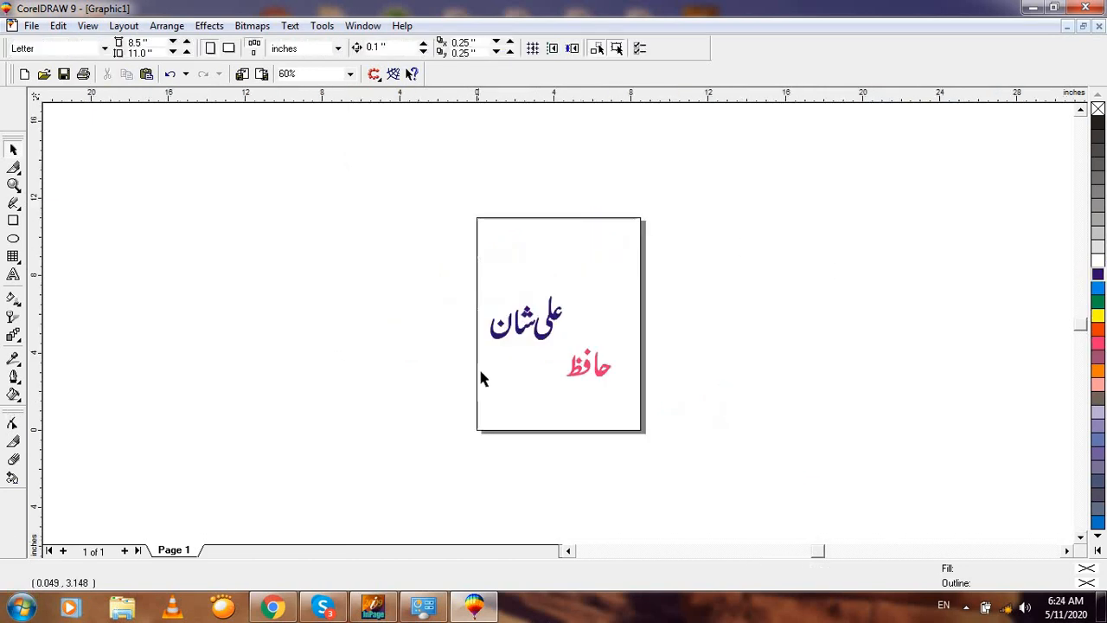
click(537, 334)
key(F2)
drag(401, 252, 686, 426)
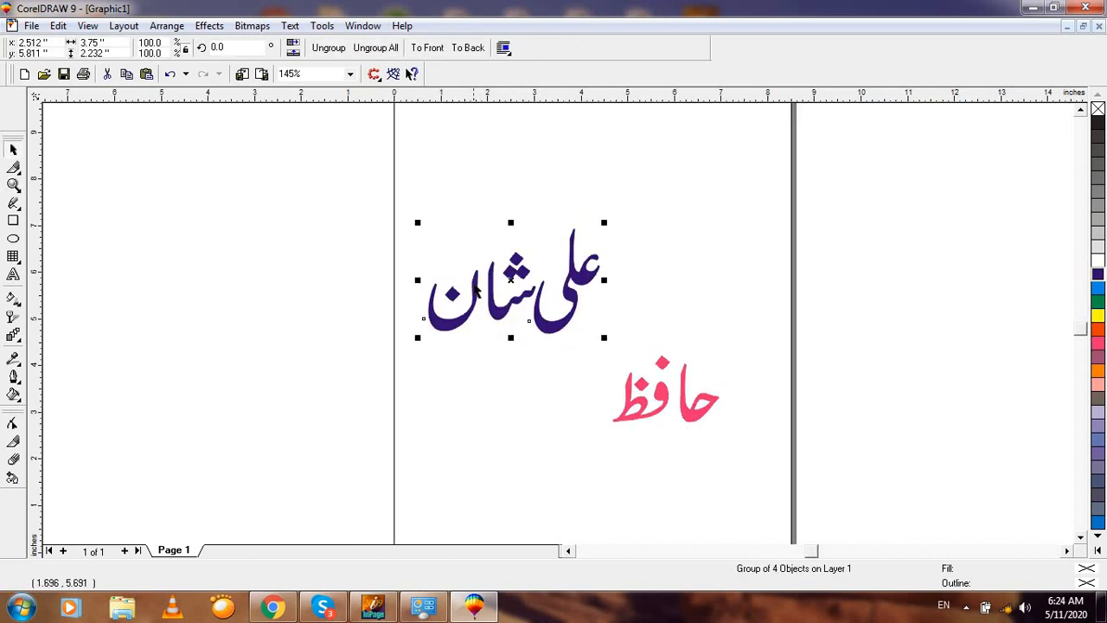
drag(507, 284, 479, 328)
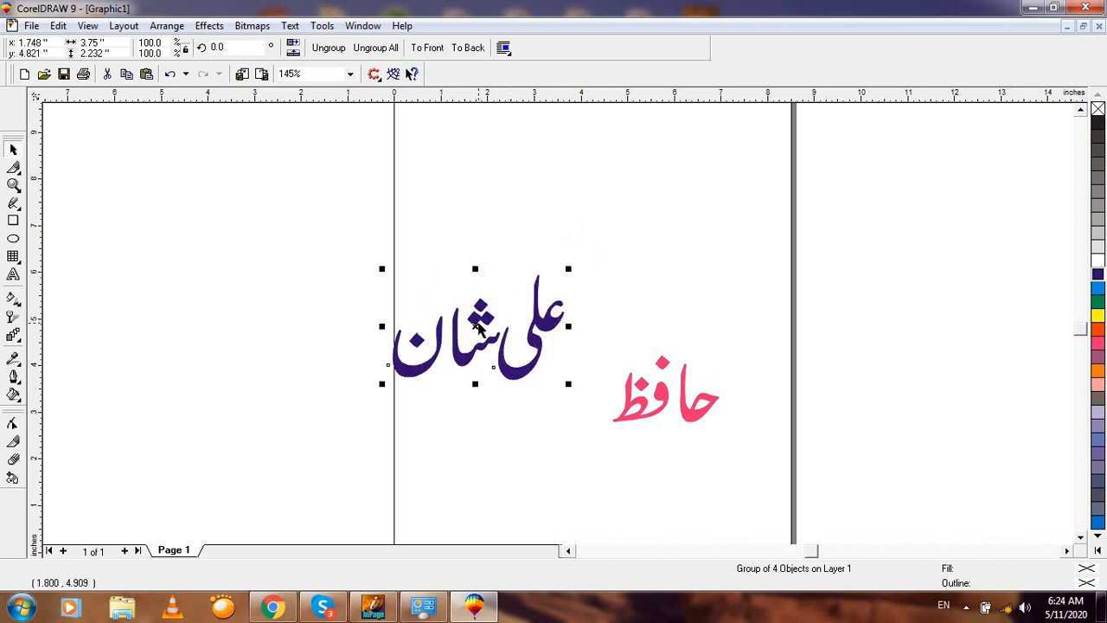
click(415, 207)
key(F4)
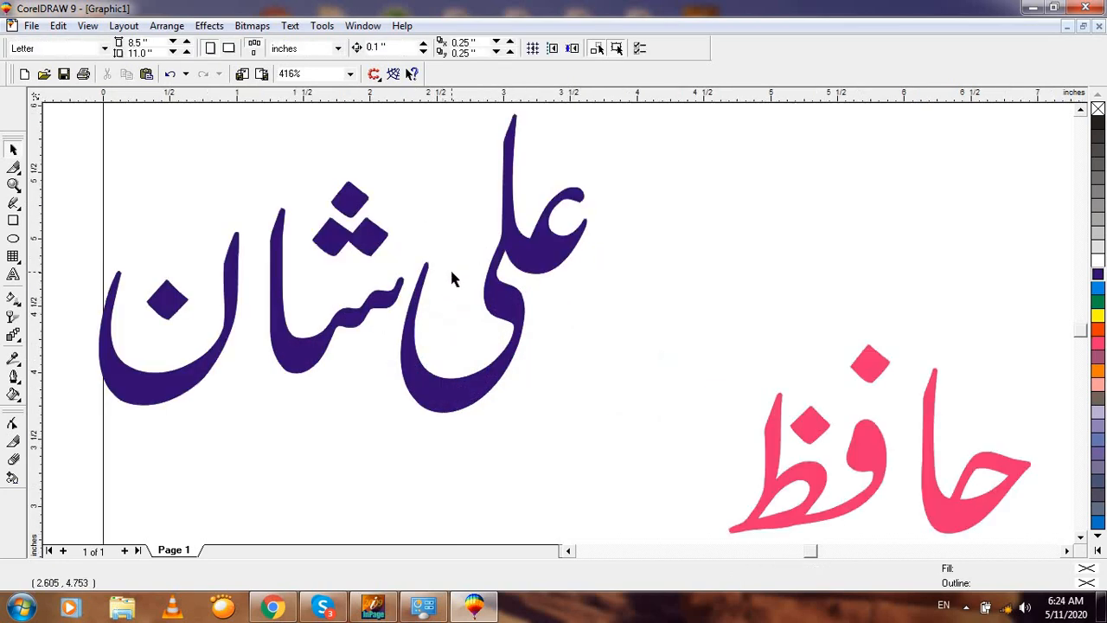
key(F3)
key(F3)
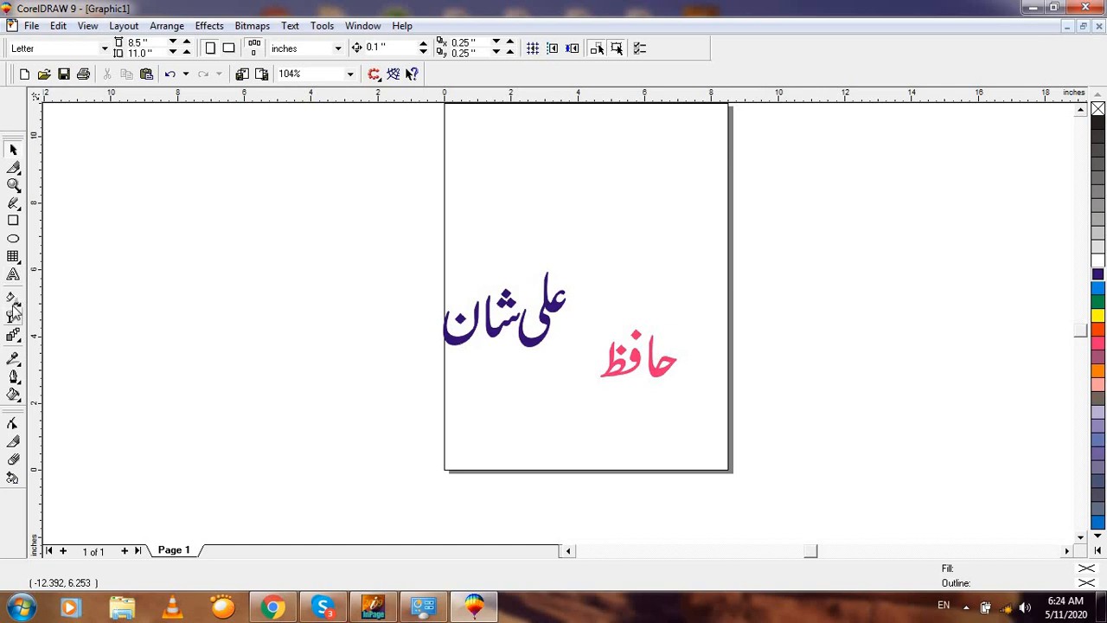
click(13, 239)
drag(260, 212, 416, 346)
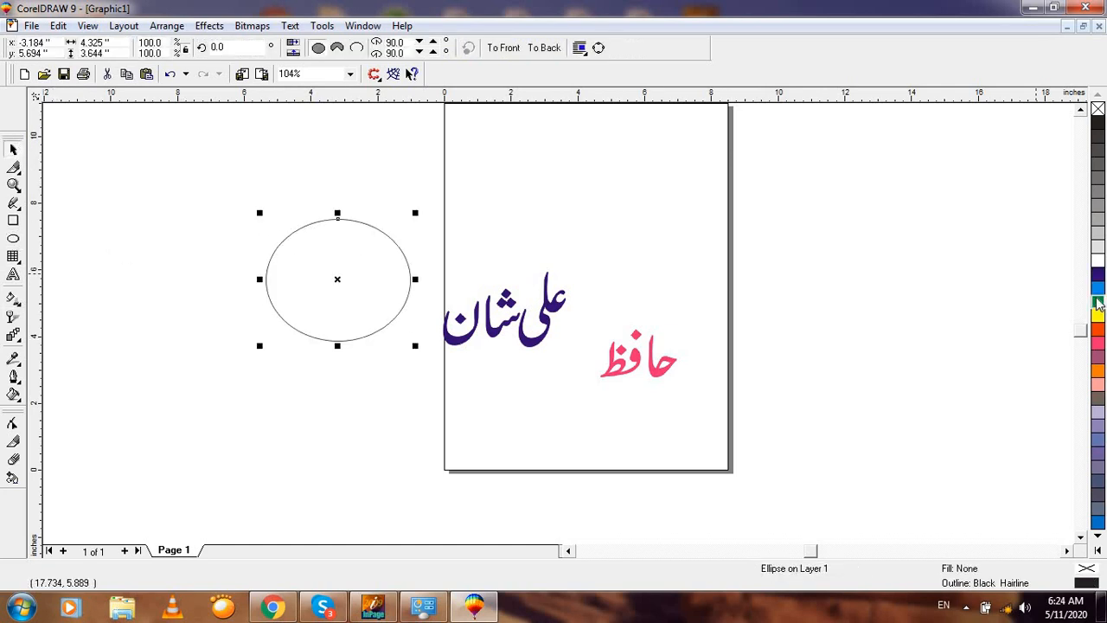
Step: Give the new ellipse a green fill and green outline
click(1097, 301)
right_click(1097, 301)
click(442, 152)
Step: Shrink the Urdu text group to about 60%, centre it on the green ellipse, and make it white
click(547, 315)
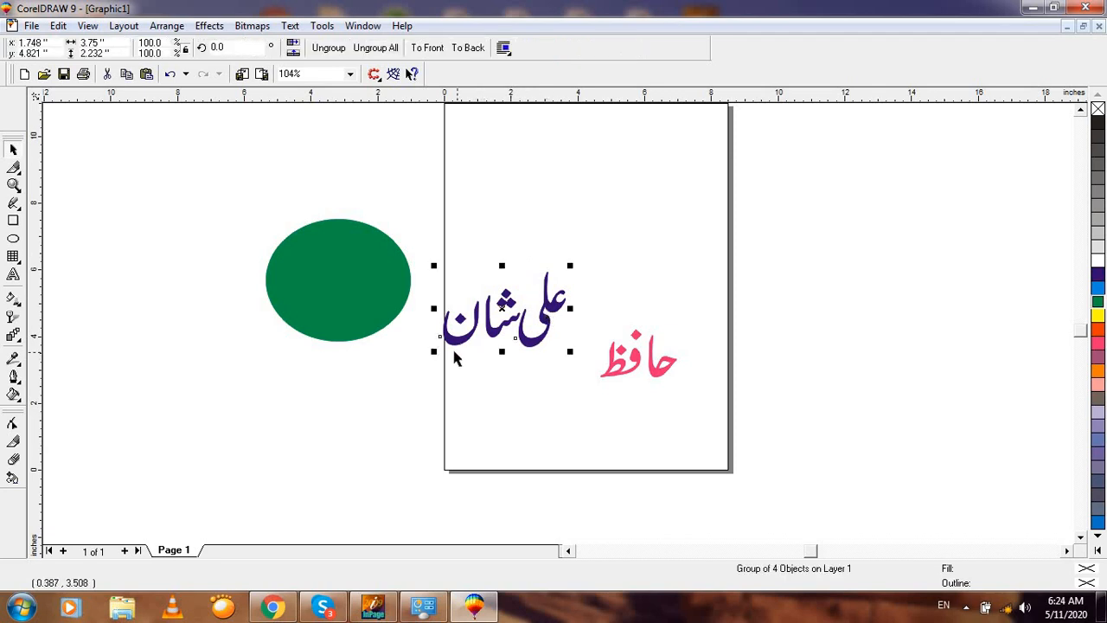
drag(435, 351, 488, 317)
key(F2)
drag(236, 185, 716, 395)
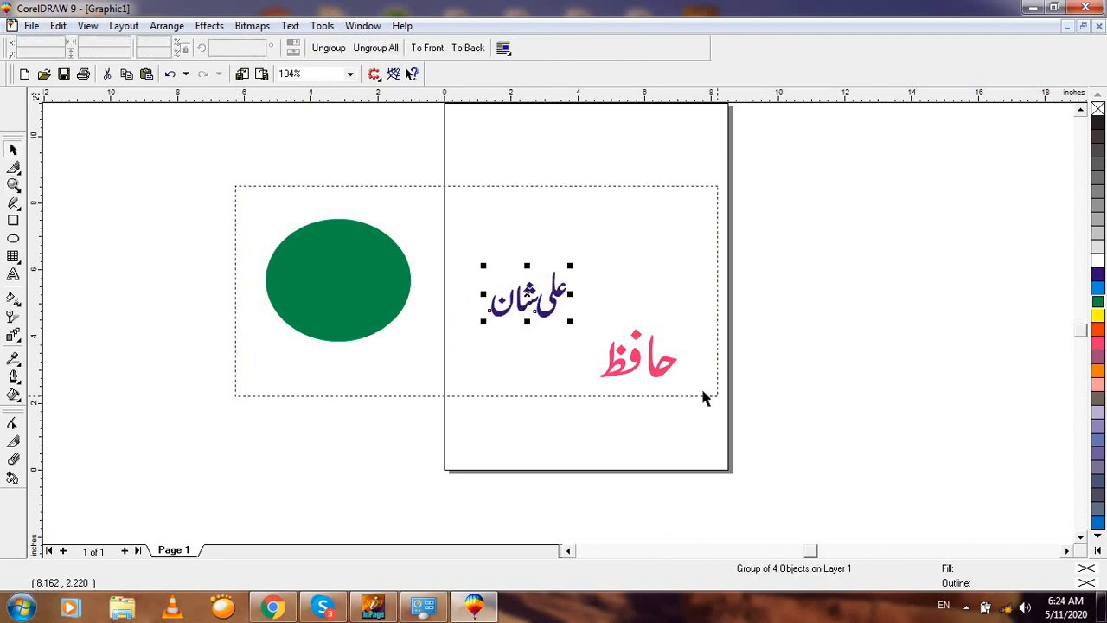
drag(670, 332, 253, 300)
click(253, 301)
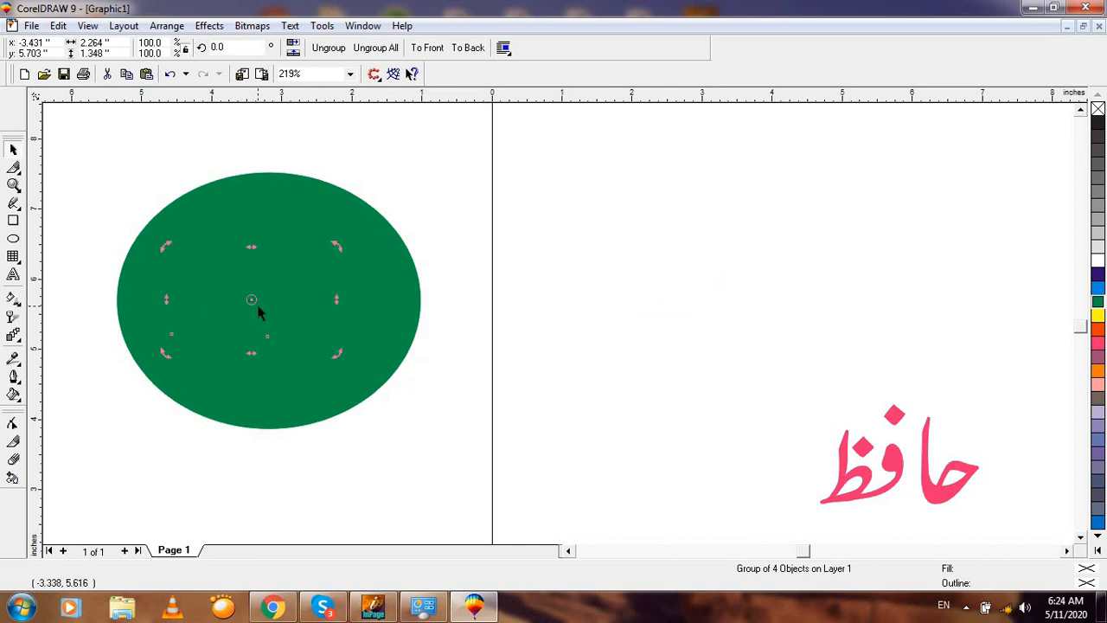
click(434, 259)
click(299, 299)
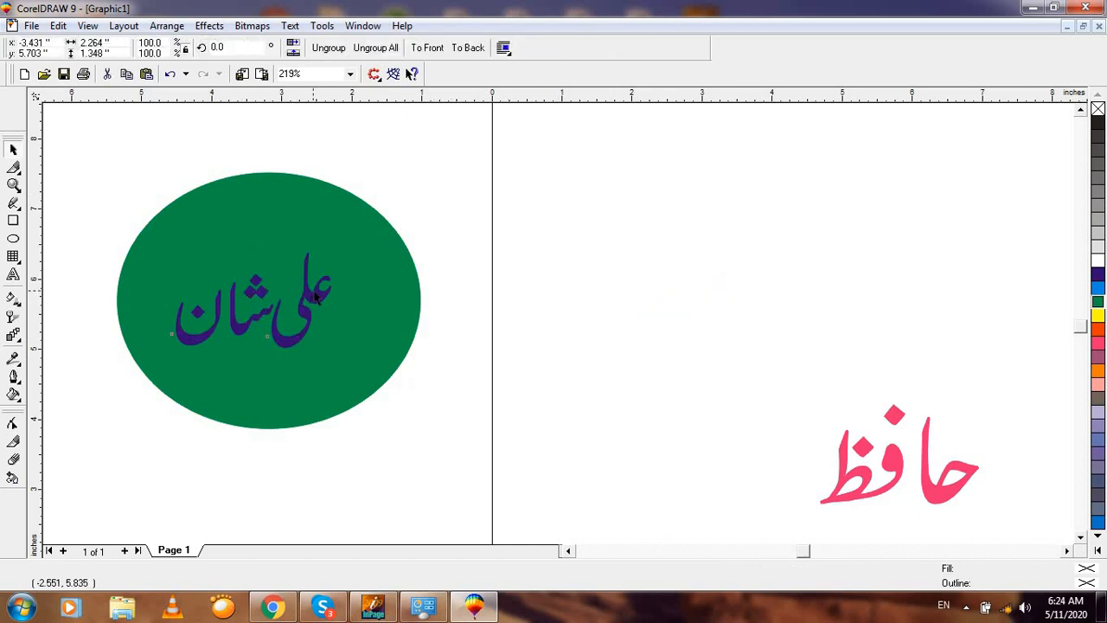
click(1097, 261)
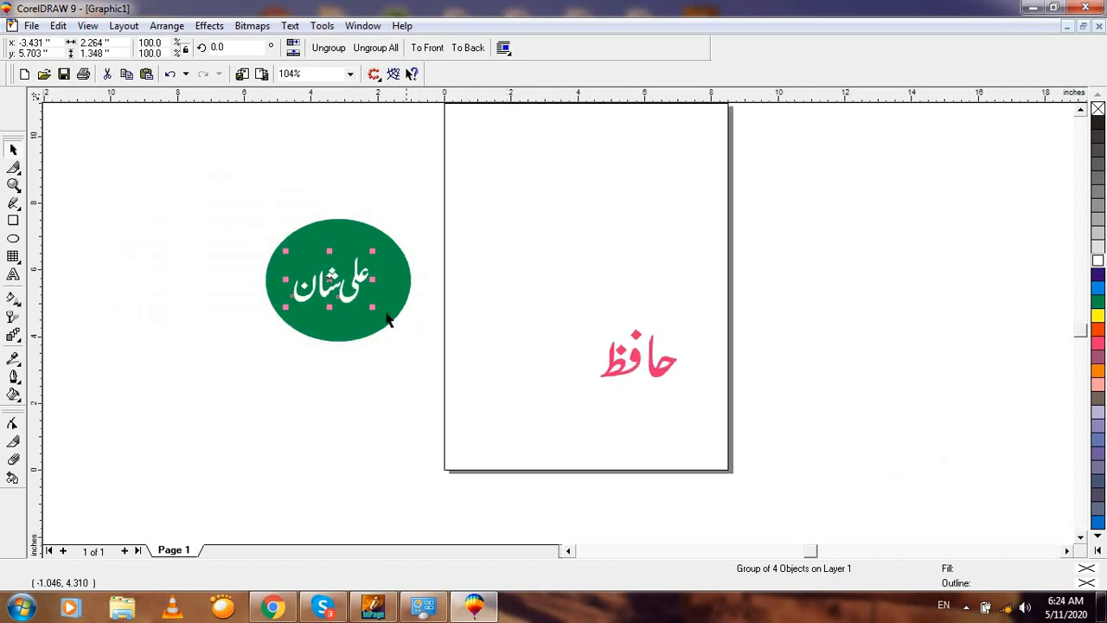
Step: Move the Urdu text onto the page, colour it orange, and select it with the green ellipse
scroll(393, 294, down, 2)
drag(332, 278, 562, 294)
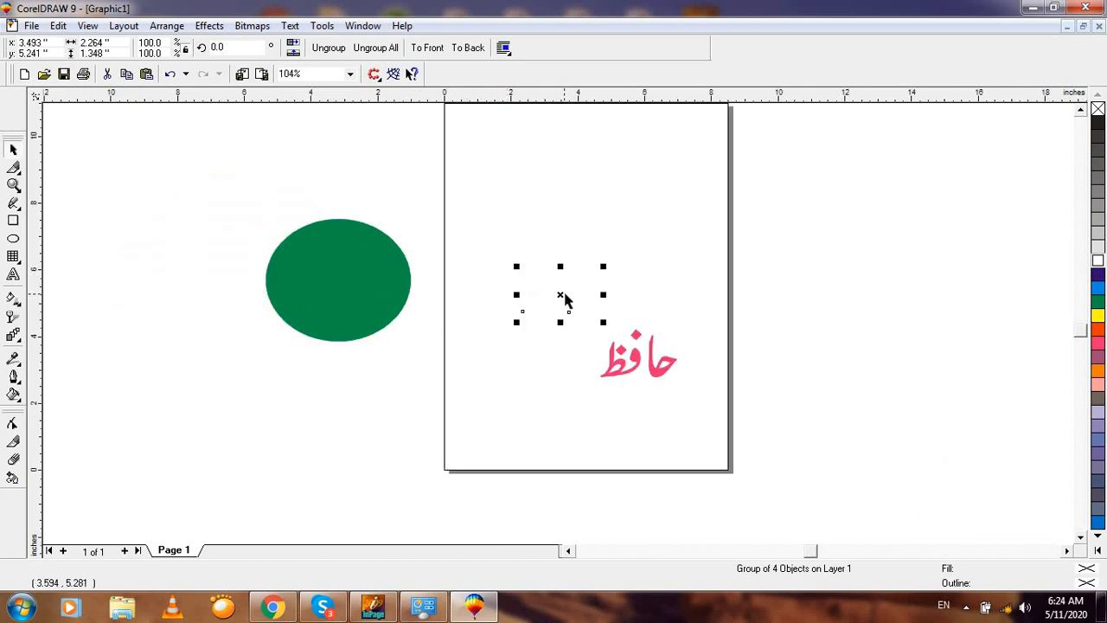
click(1097, 327)
click(600, 277)
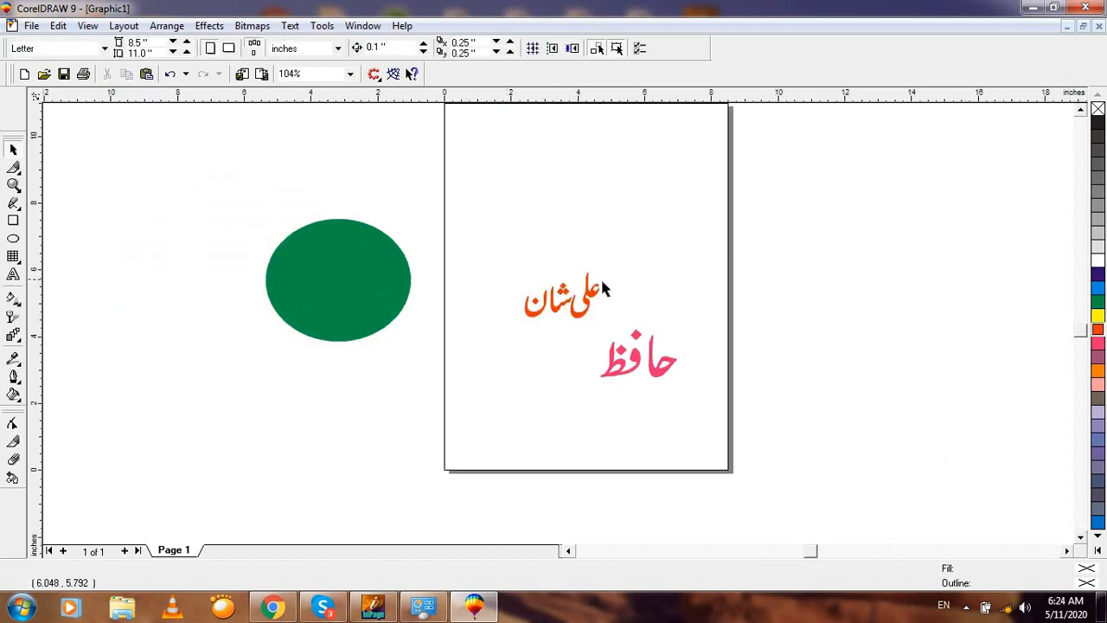
click(586, 298)
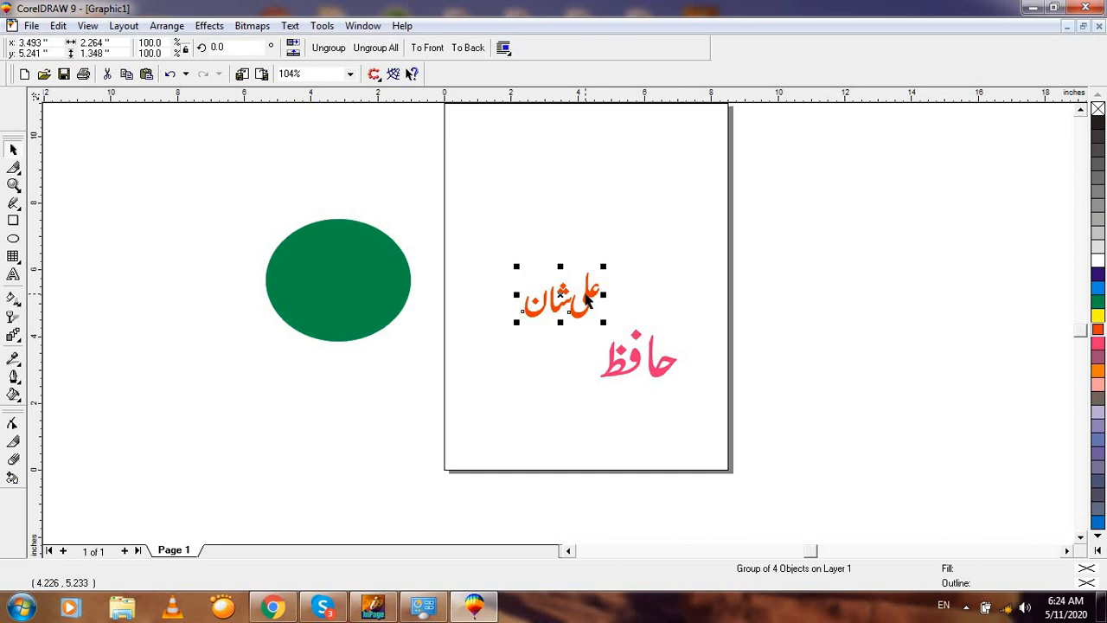
shift+click(339, 277)
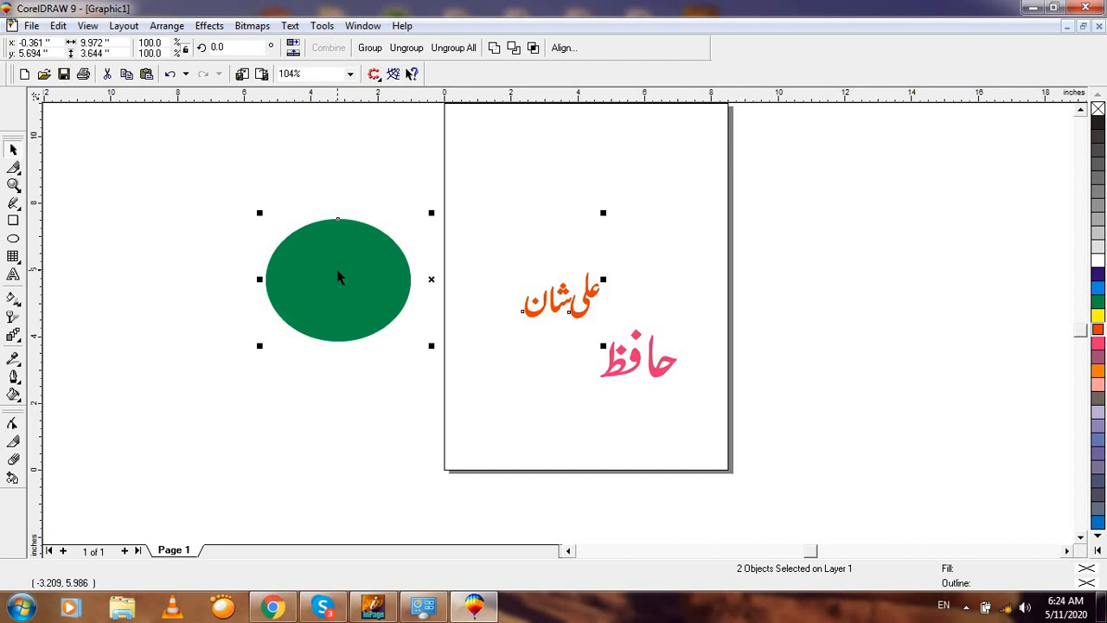
Step: Align the text's centres to the ellipse with E and C, then undo the centring
key(e)
key(c)
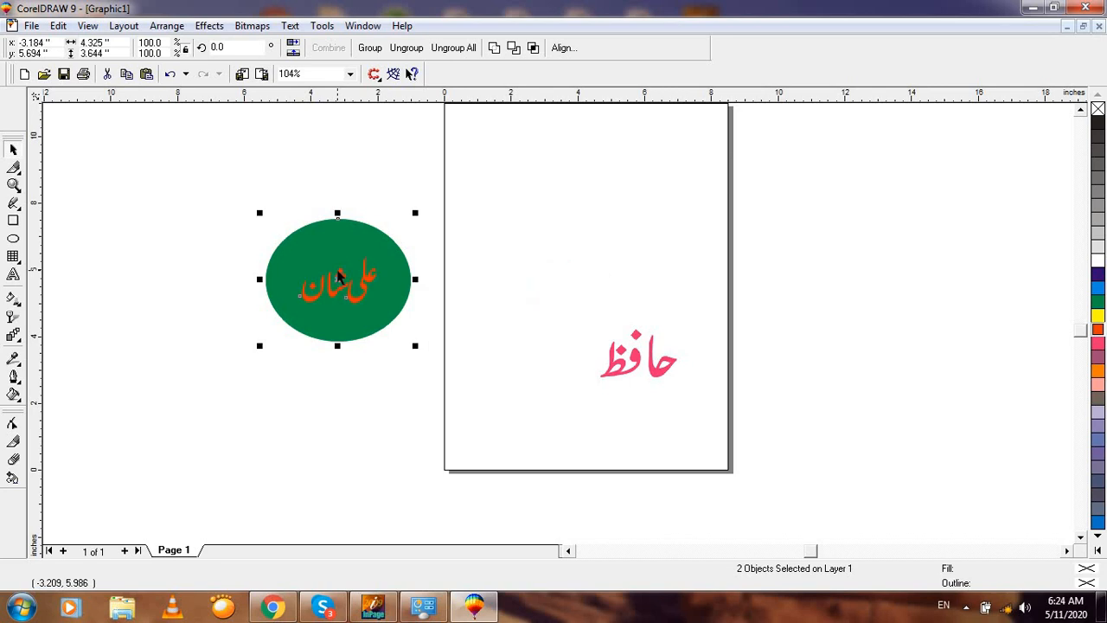
key(F2)
drag(222, 190, 535, 422)
click(634, 238)
click(541, 274)
key(F3)
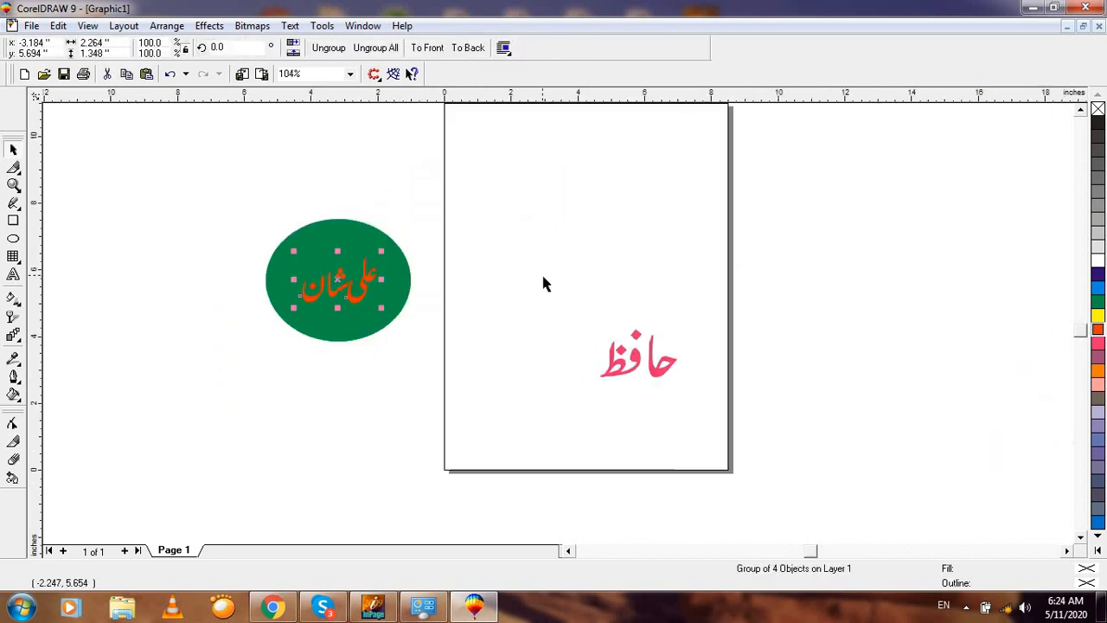
key(ctrl+z)
Step: Reselect the orange Urdu text with the green ellipse and centre it on the ellipse
click(593, 222)
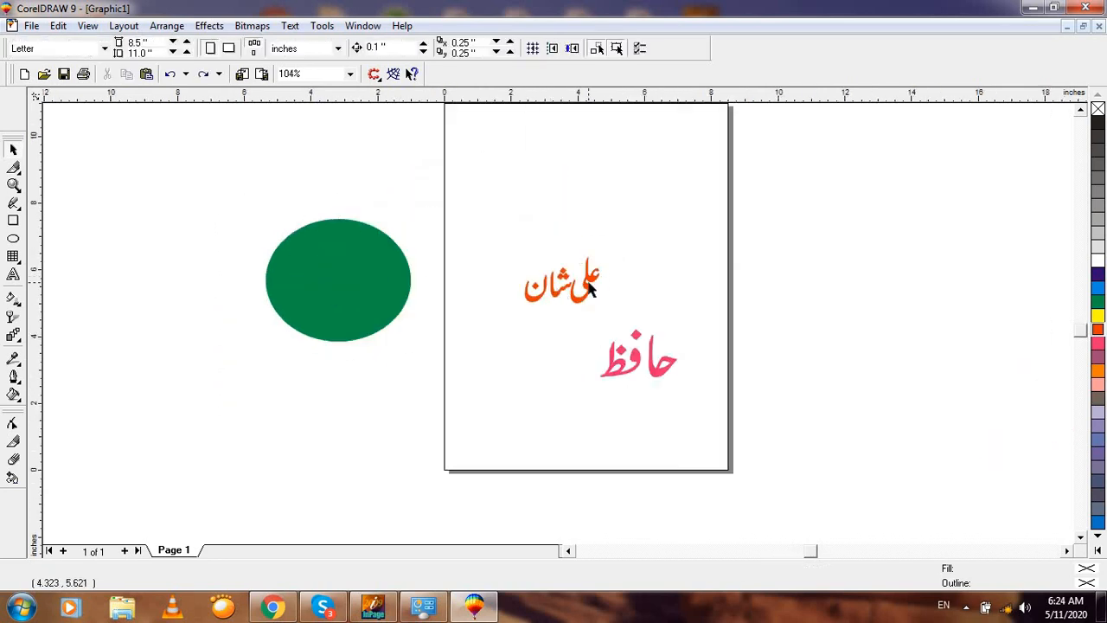
click(590, 288)
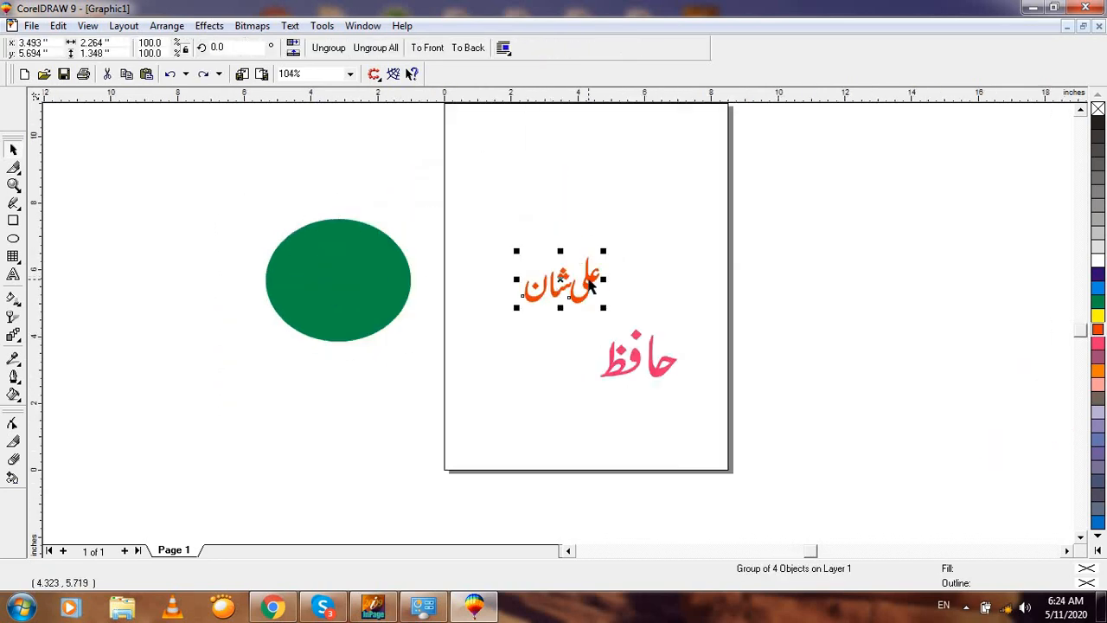
shift+click(342, 289)
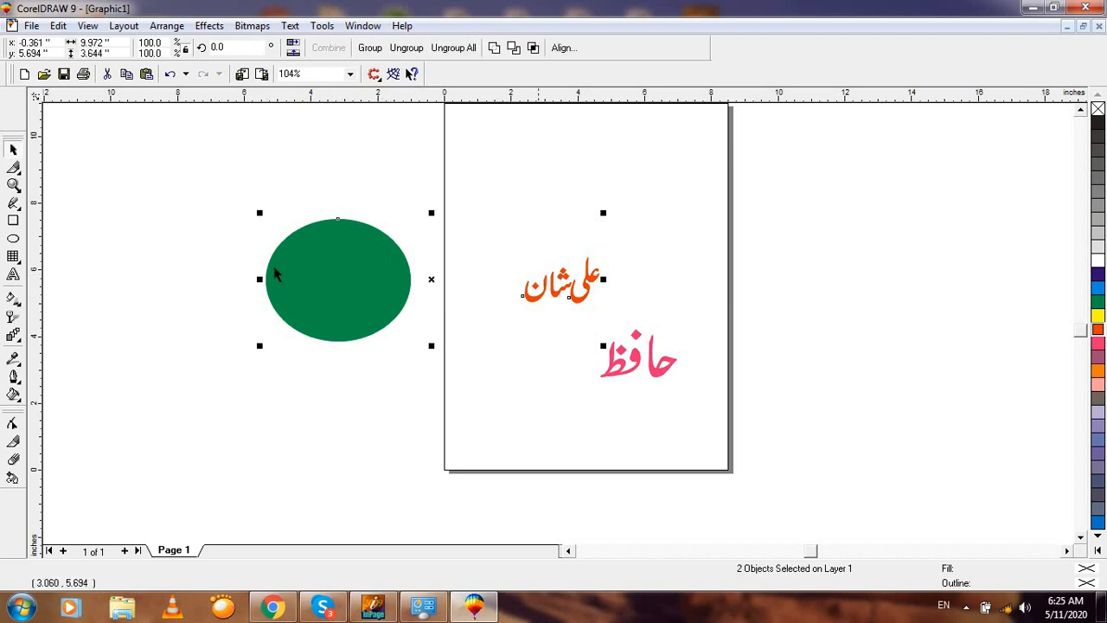
key(c)
key(Escape)
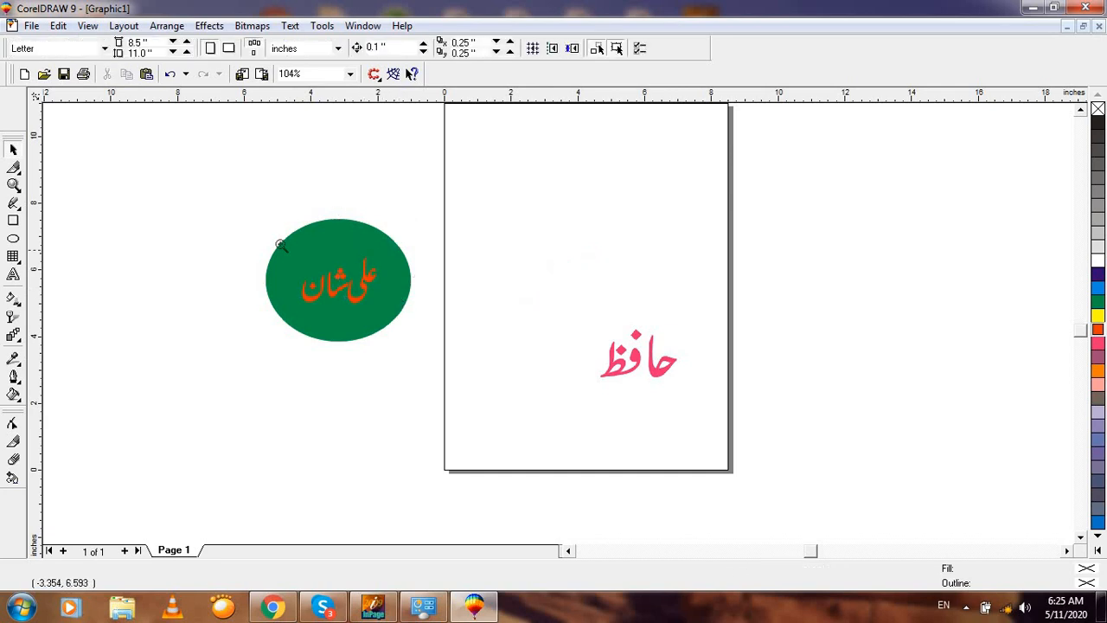
Step: Recolour the centred Urdu text white
key(F2)
drag(248, 193, 461, 366)
drag(207, 116, 746, 487)
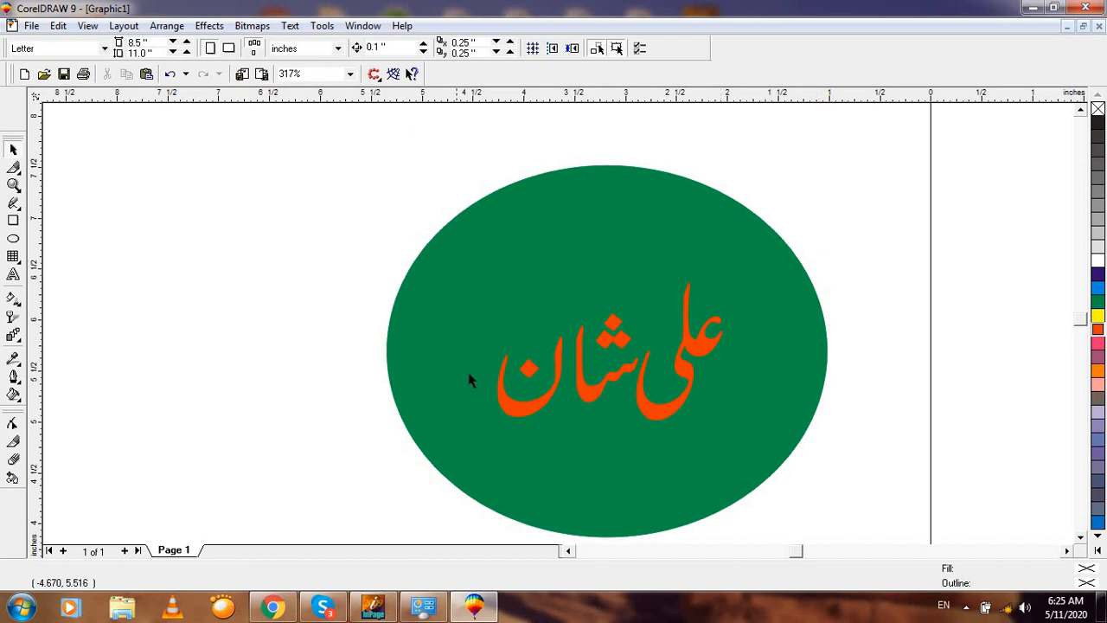
click(511, 410)
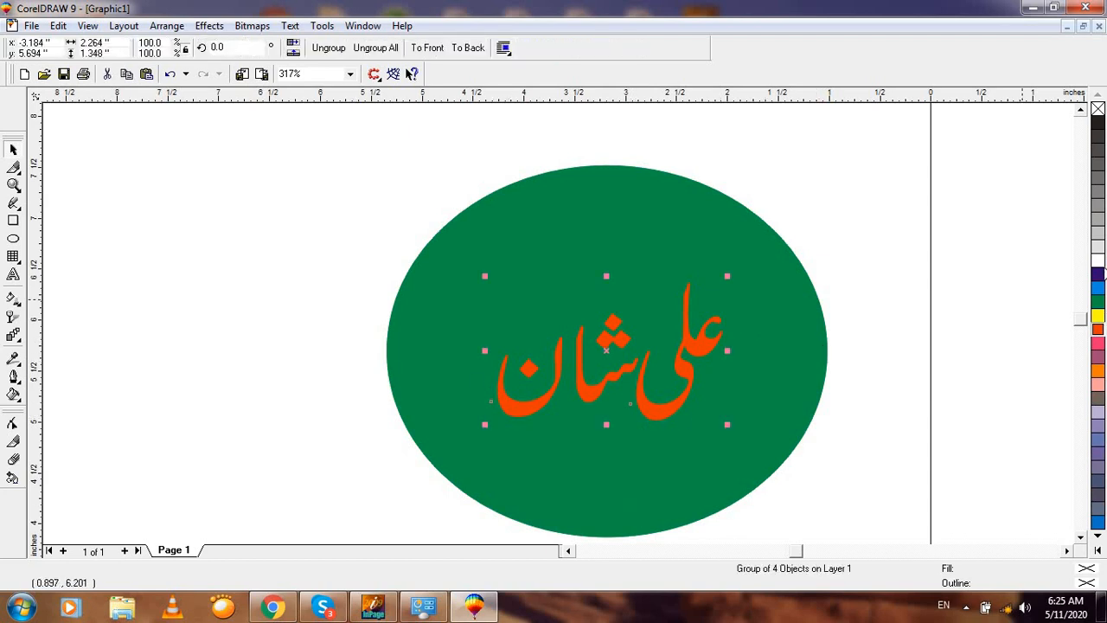
click(1099, 261)
key(F3)
key(F3)
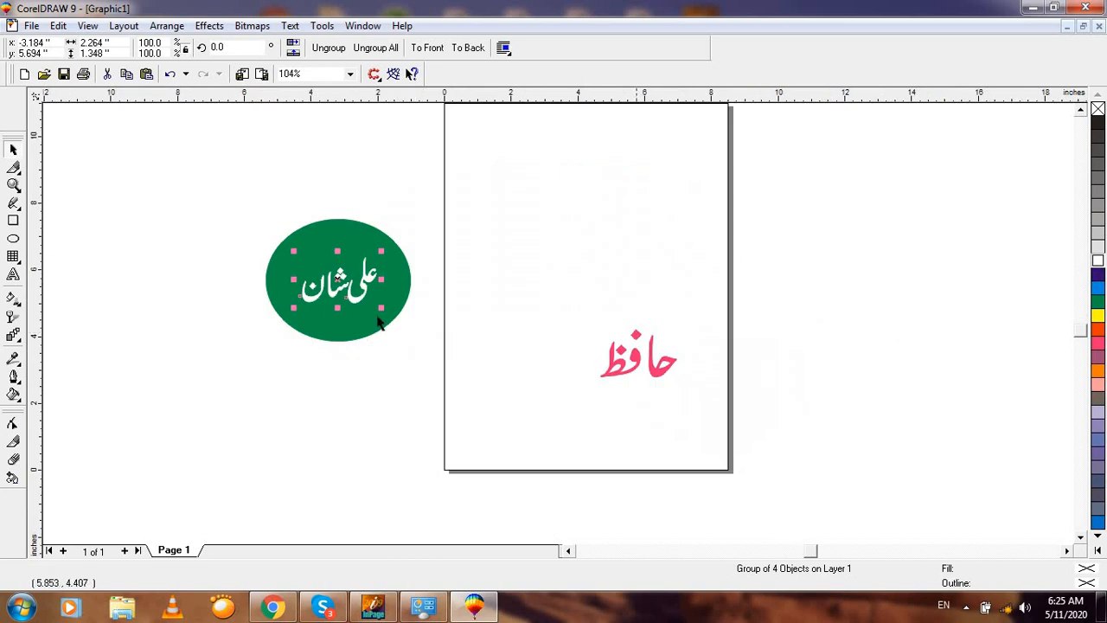
Step: Draw an ellipse below the green one and fill it pink
click(12, 238)
drag(322, 360, 446, 456)
click(13, 149)
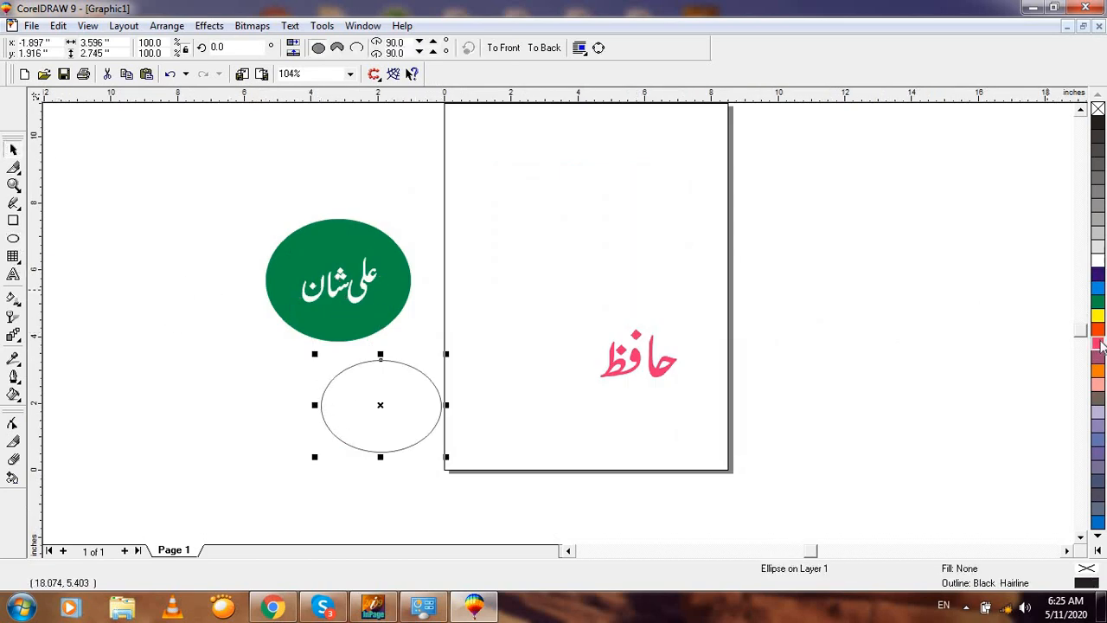
click(1097, 343)
Step: Recolour حافظ dark purple and centre it on the pink ellipse
key(Tab)
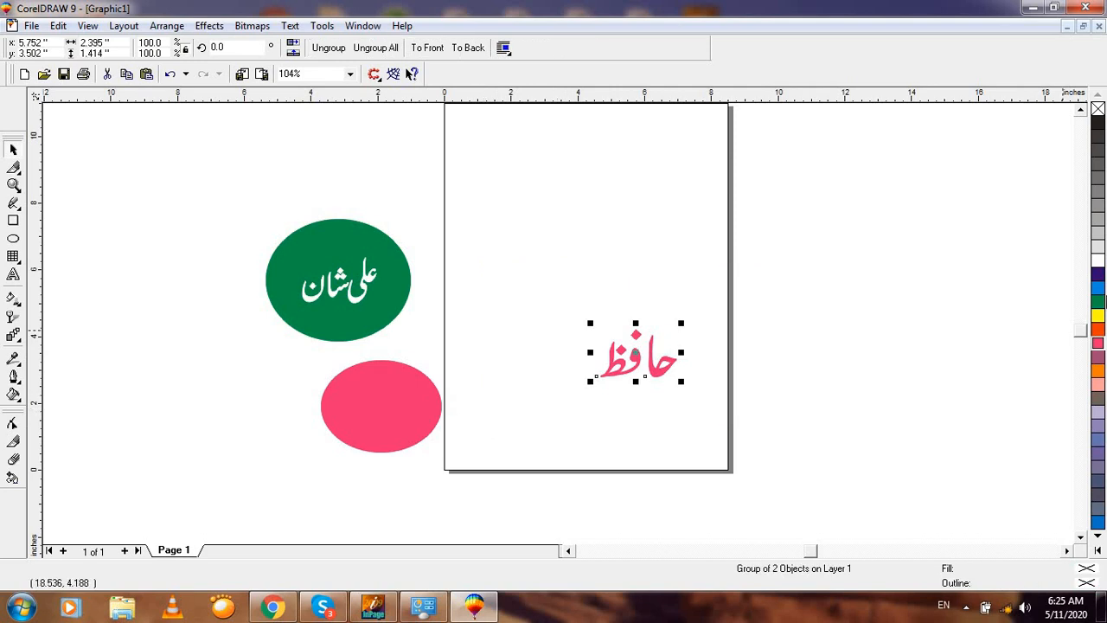
click(1097, 274)
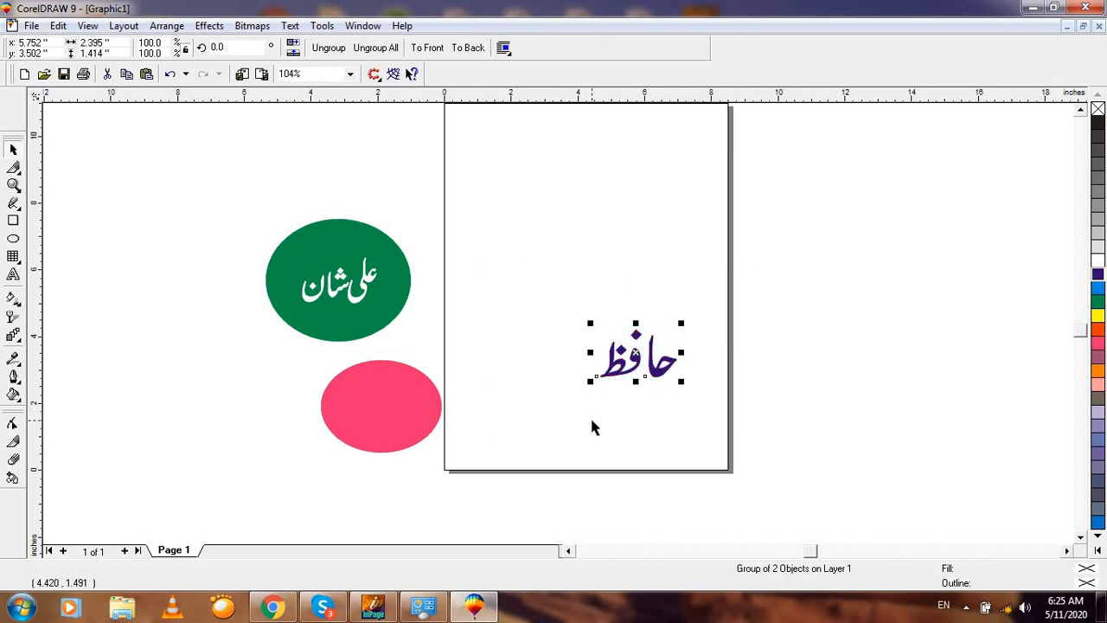
shift+click(384, 422)
key(c)
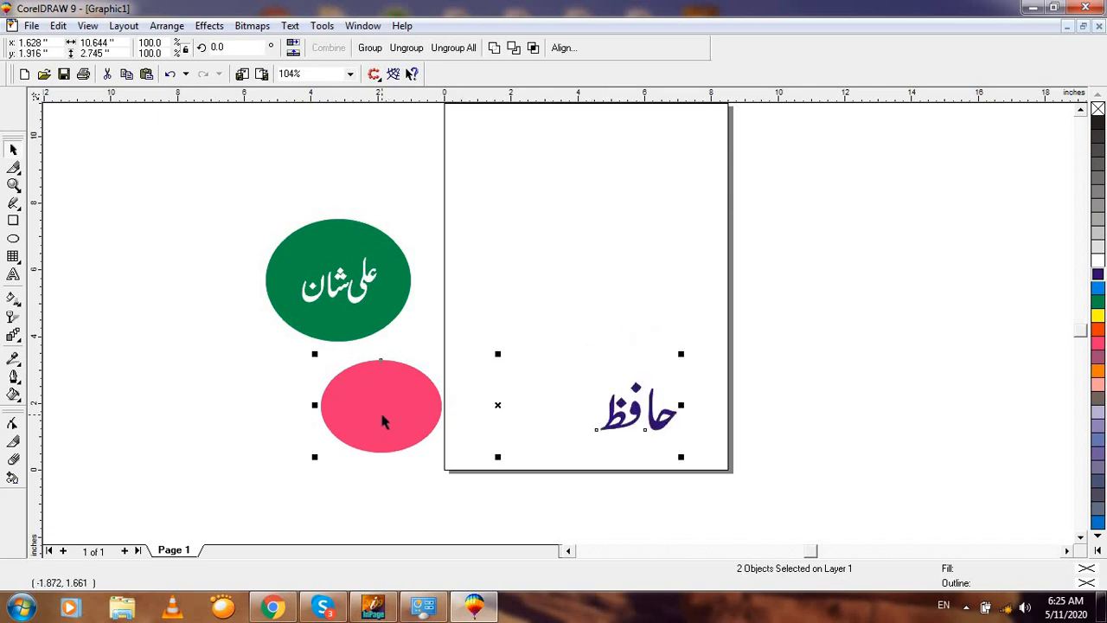
key(c)
Step: Bring حافظ in front of the pink ellipse and make it white
click(510, 371)
key(F2)
drag(261, 307, 563, 517)
drag(311, 210, 603, 471)
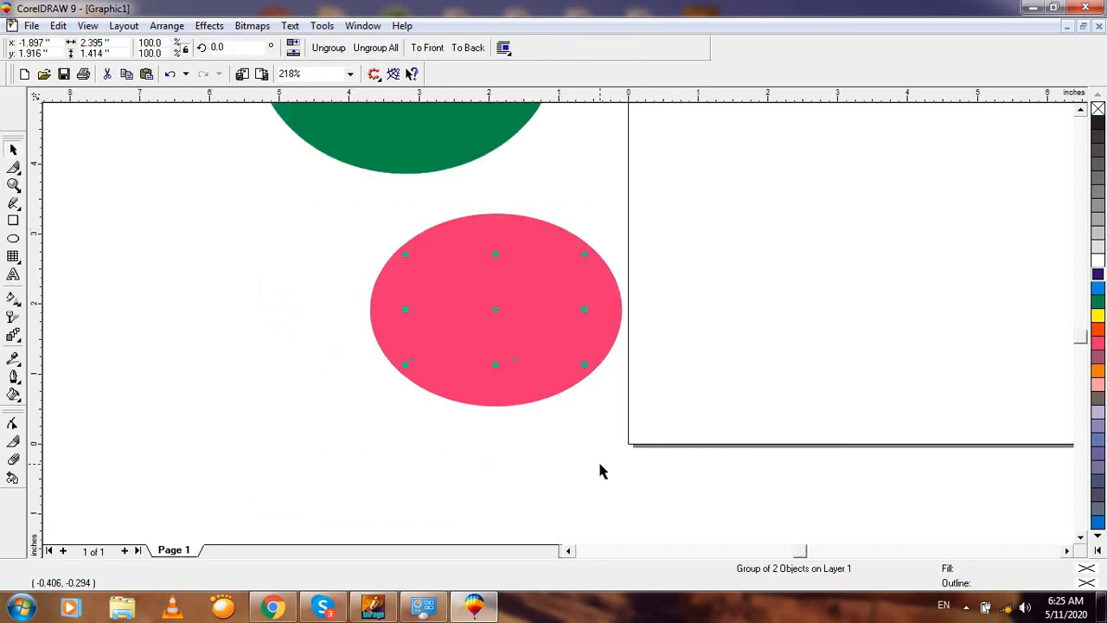
key(shift+Page_Up)
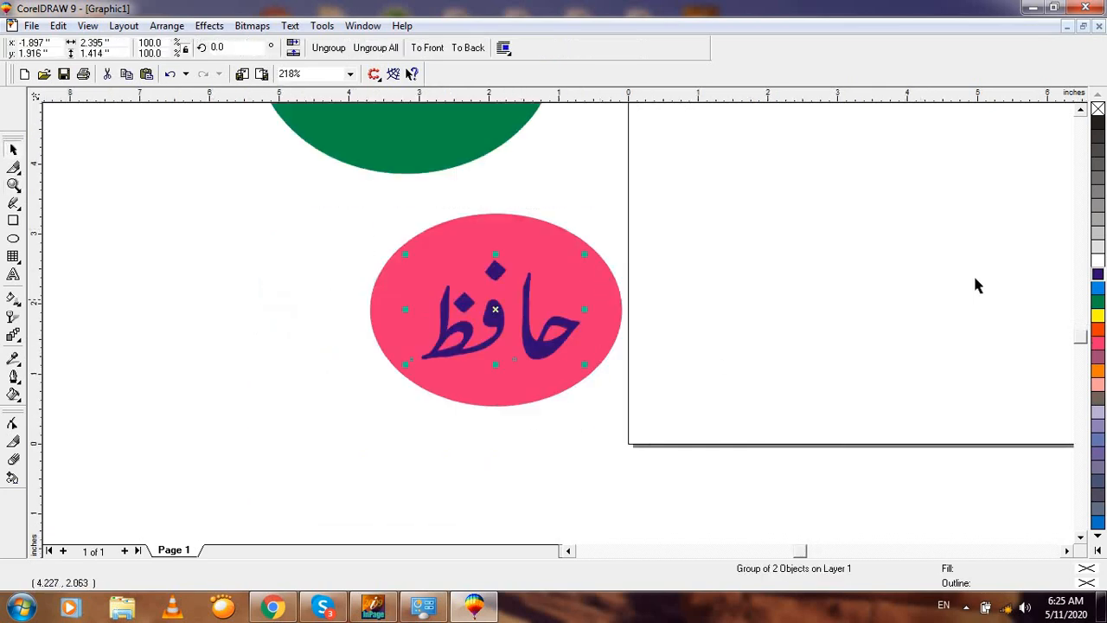
click(1097, 260)
key(F3)
click(492, 327)
key(F3)
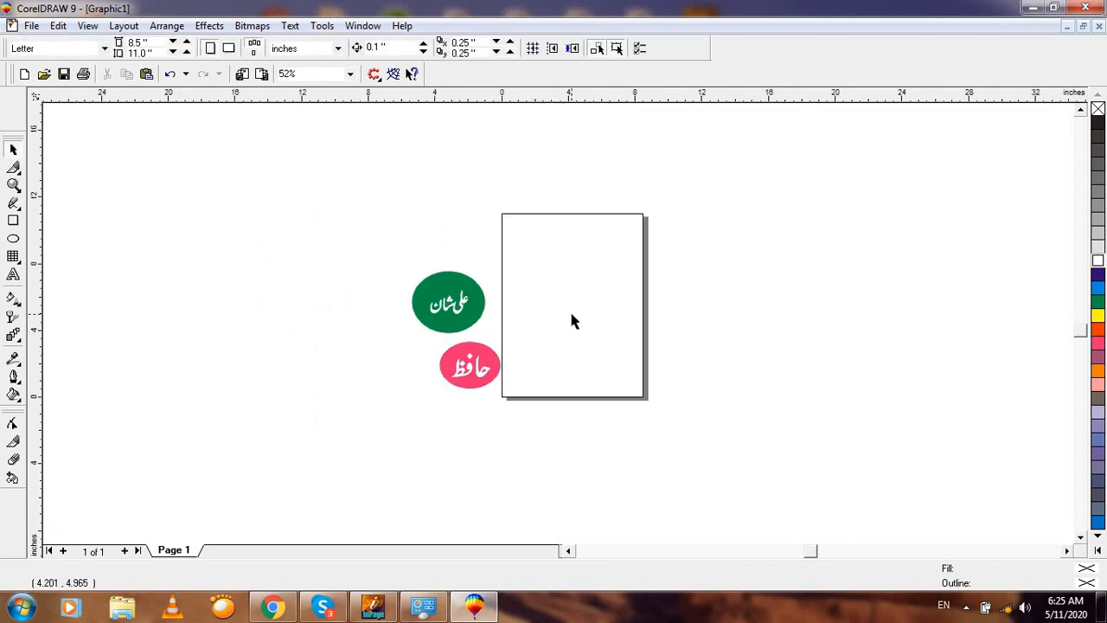
Step: Draw a wide rectangle across the upper half of the page
key(F2)
drag(321, 240, 666, 457)
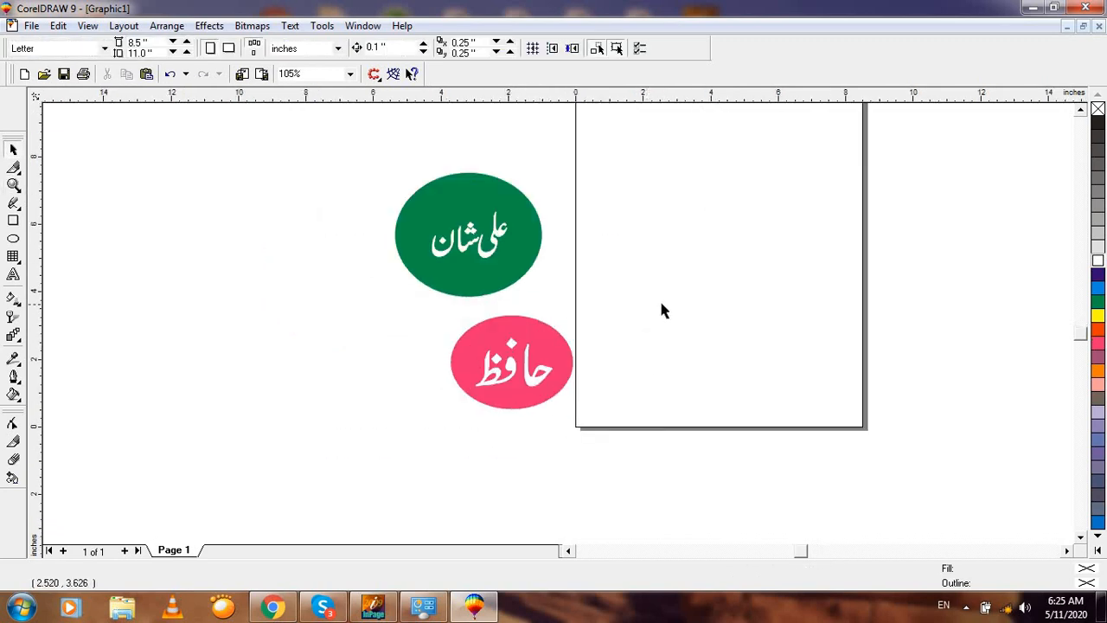
key(F3)
click(12, 221)
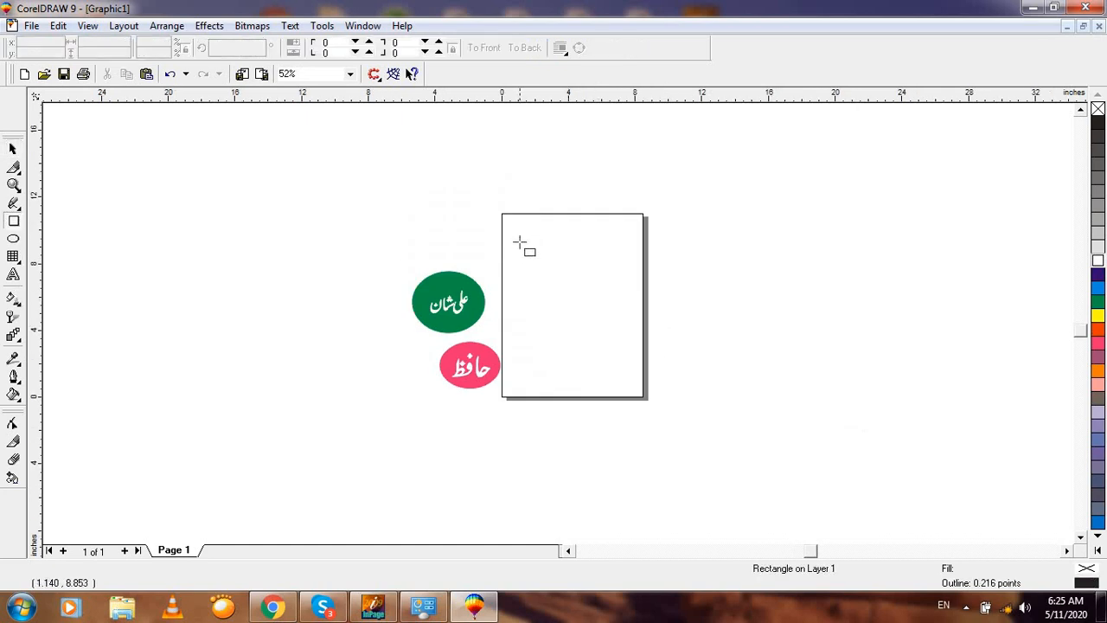
mouse_move(518, 241)
mouse_down()
mouse_move(654, 340)
mouse_move(692, 333)
mouse_up()
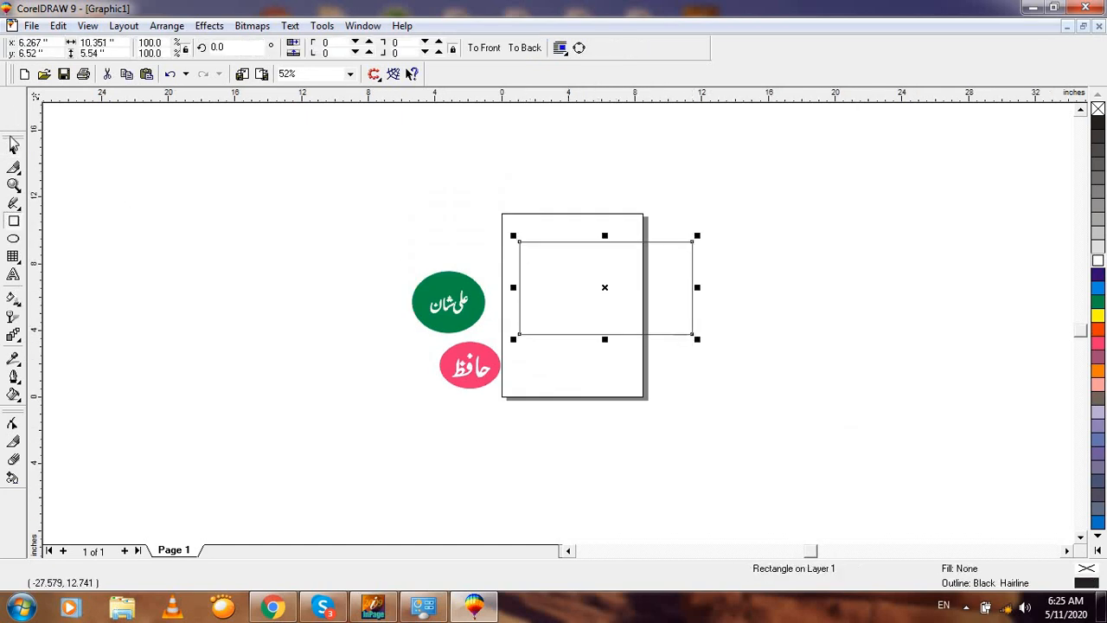
click(13, 147)
Step: Move the pink ellipse into the rectangle and shrink it
key(F2)
drag(348, 180, 802, 425)
click(701, 461)
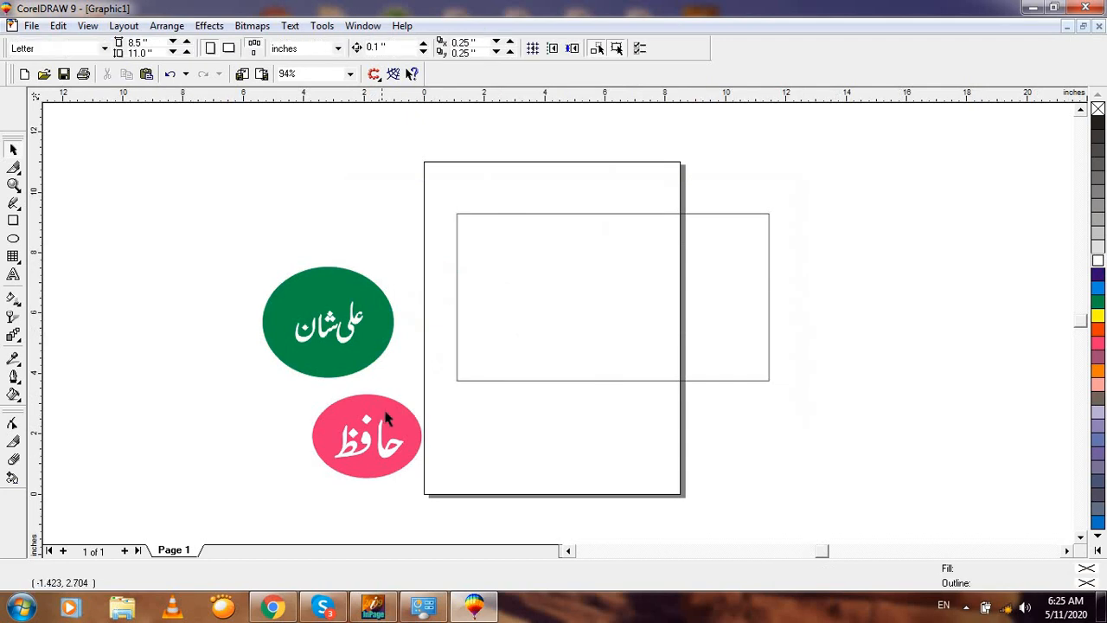
click(386, 419)
drag(408, 381, 538, 264)
key(F2)
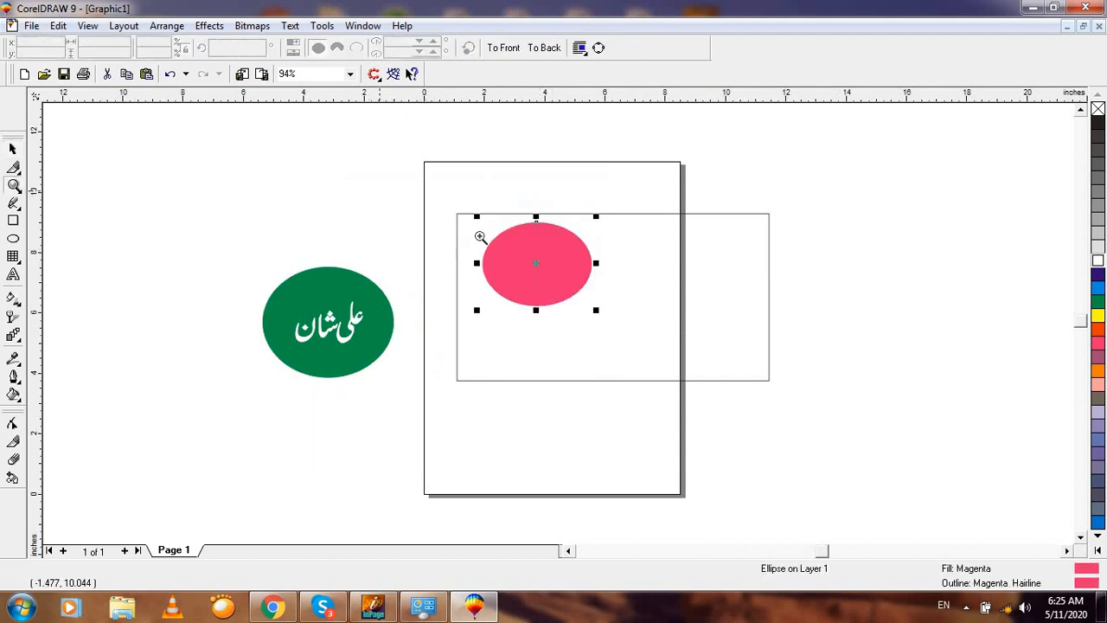
drag(379, 191, 744, 384)
drag(631, 369, 500, 350)
key(F3)
Step: Drag copies of the pink ellipse into a row of five across the rectangle
key(F2)
drag(454, 281, 742, 479)
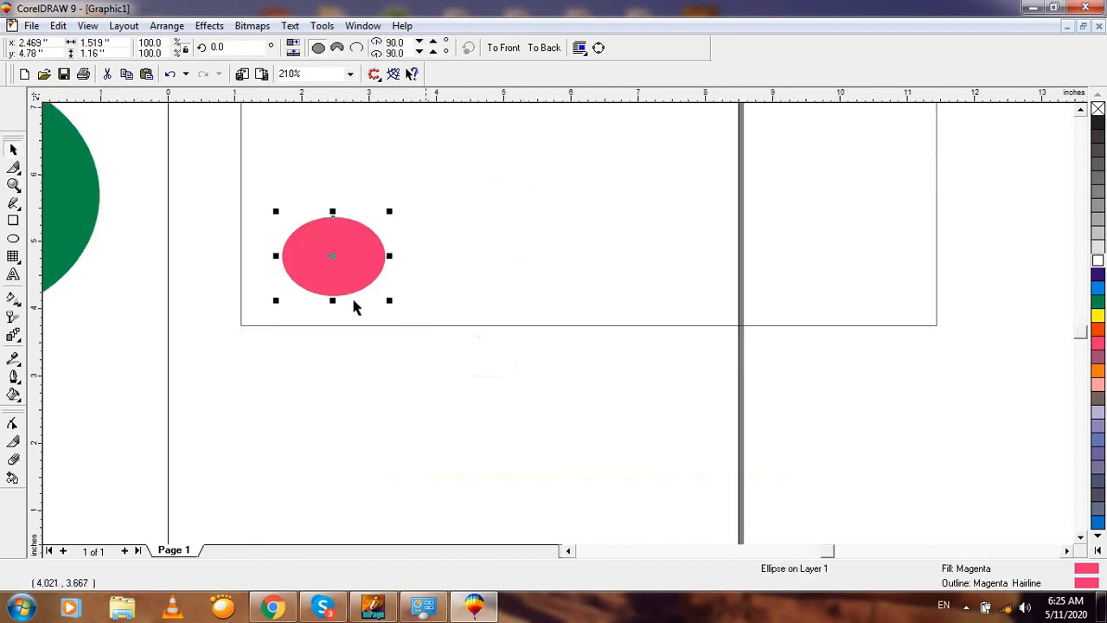
drag(333, 266, 891, 261)
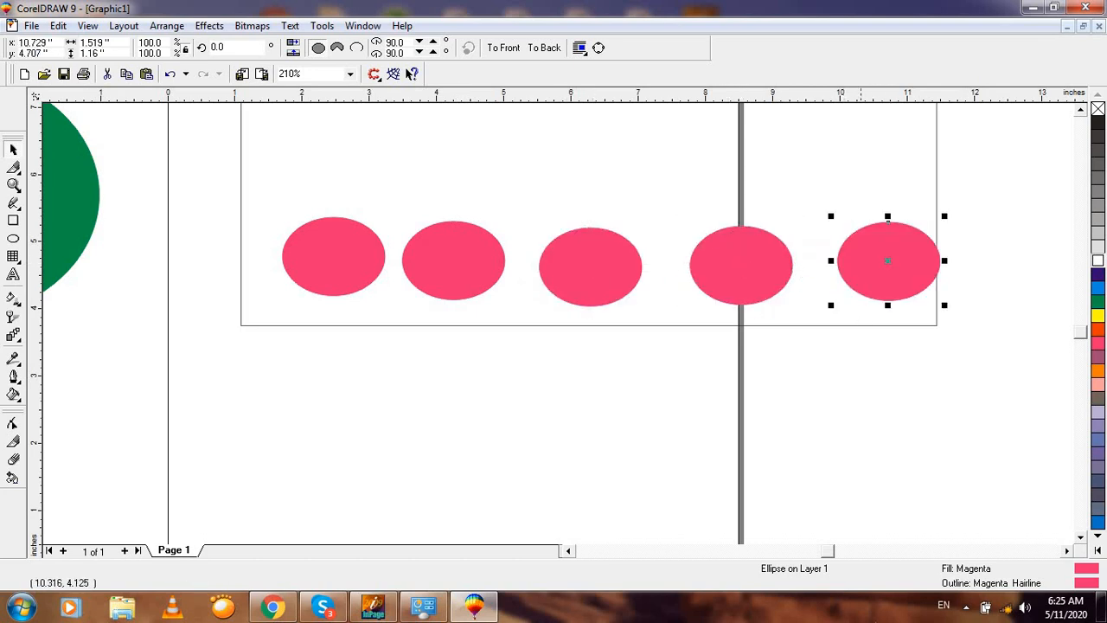
click(567, 448)
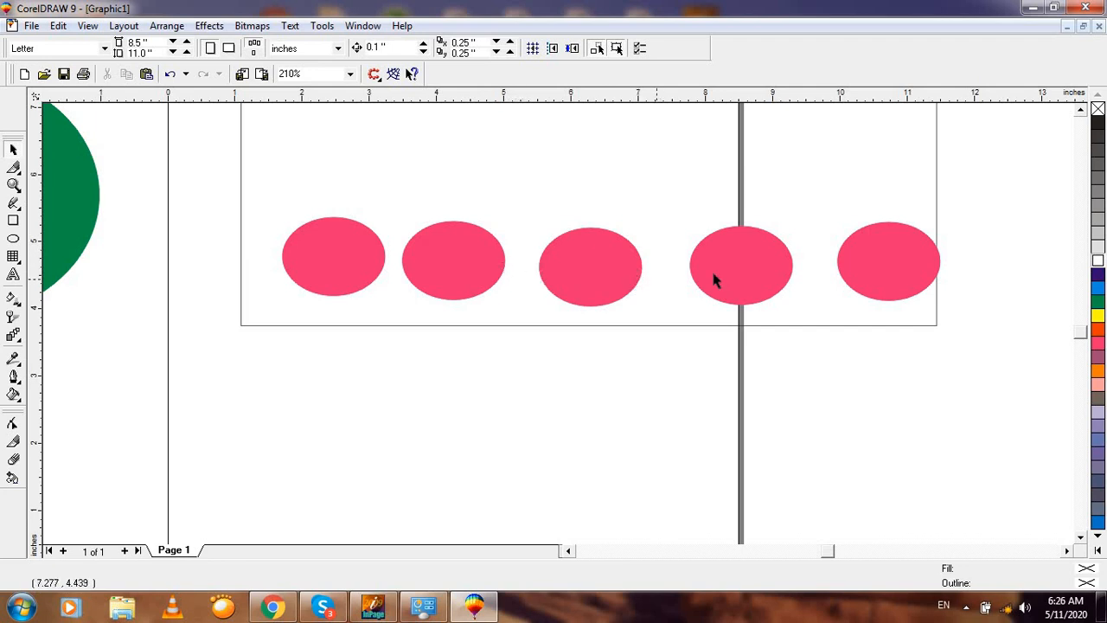
Step: Delete the four extra pink ellipses and shift the remaining one right
drag(1017, 192, 313, 475)
key(Delete)
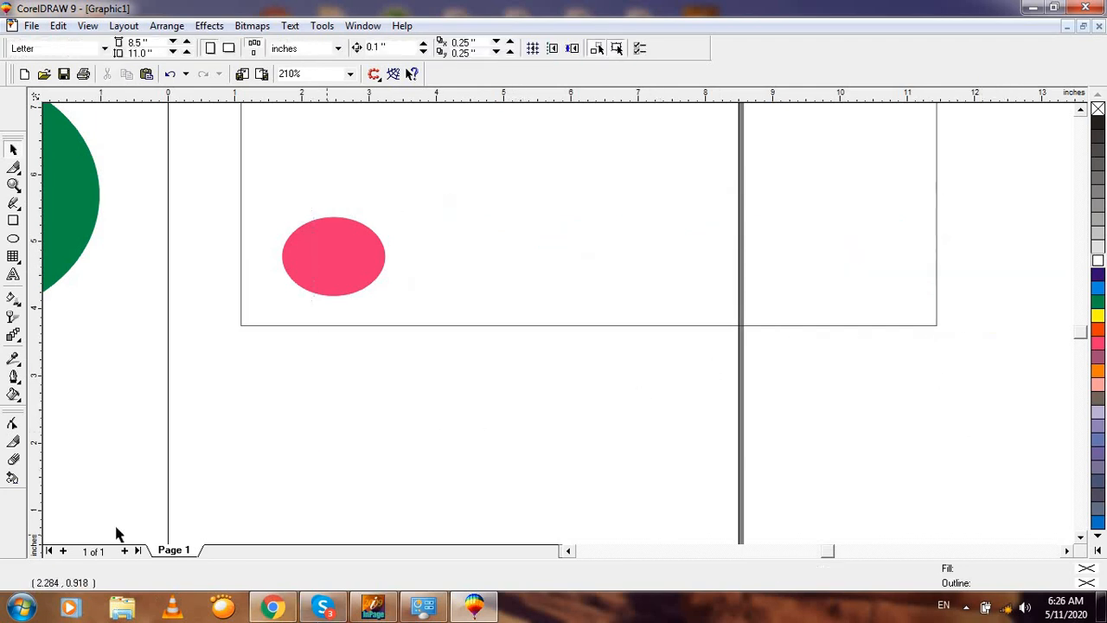
click(341, 261)
click(345, 271)
drag(202, 194, 408, 354)
drag(336, 253, 409, 258)
key(ctrl+z)
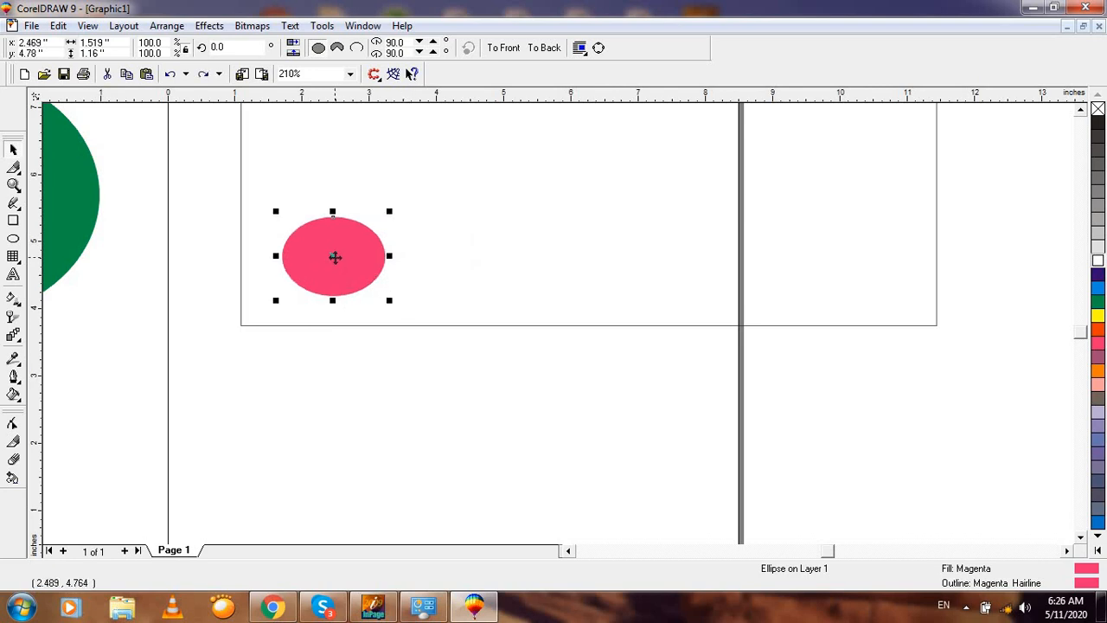
drag(337, 257, 365, 297)
Step: Reposition the magenta ellipse inside the rectangle
click(346, 326)
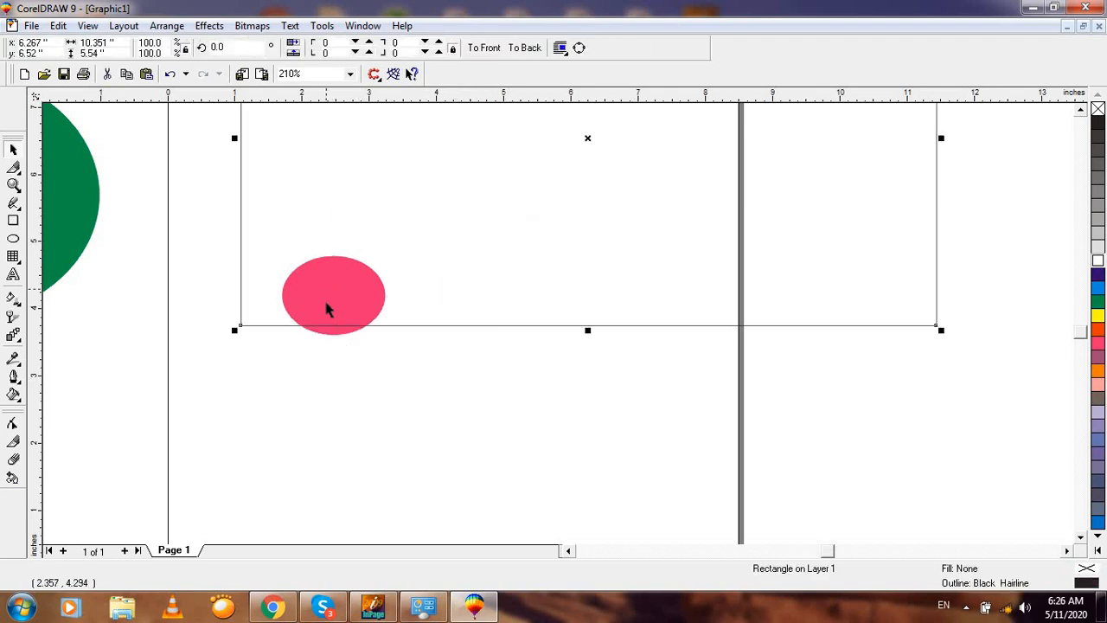
click(207, 257)
click(350, 324)
drag(337, 303, 804, 259)
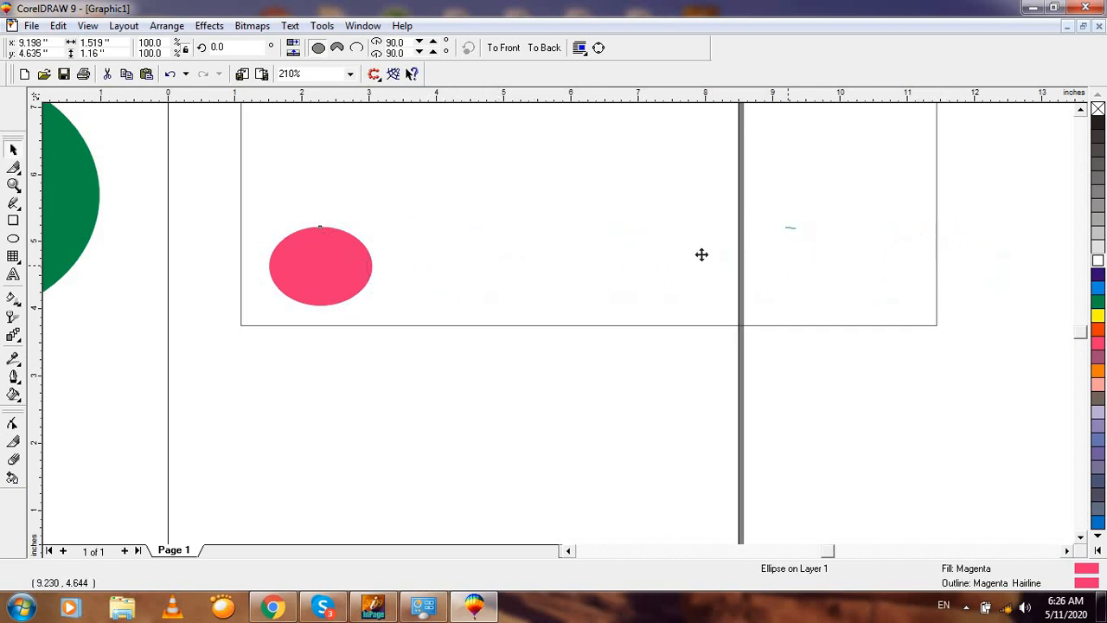
Step: Place a copy of the ellipse beside the original, then repeat the copy with Ctrl+R
drag(701, 254, 447, 293)
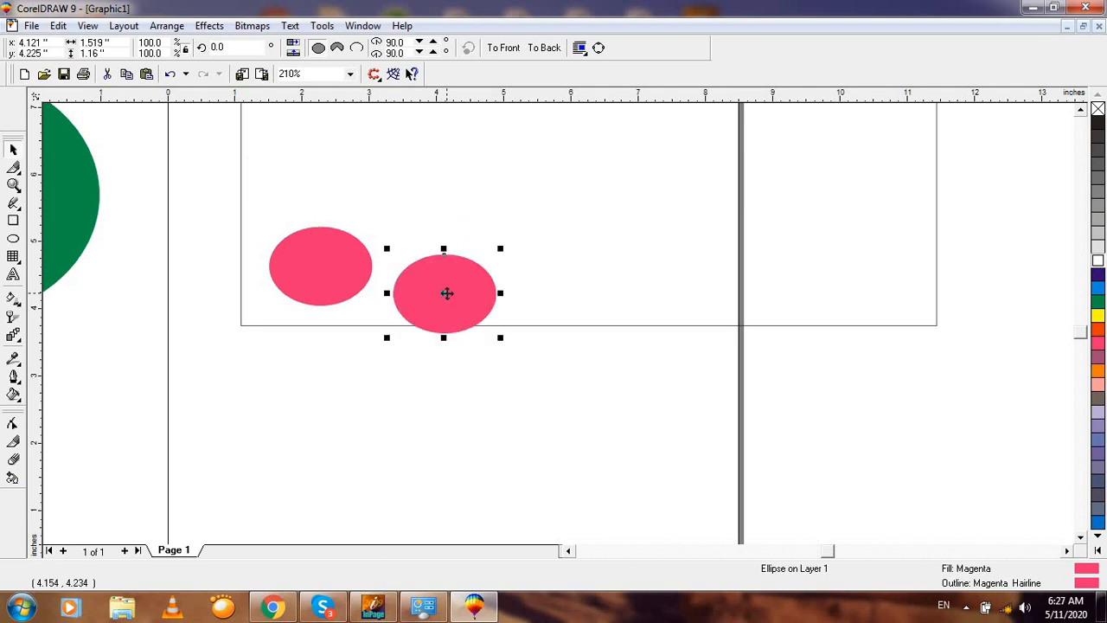
key(ctrl+z)
drag(321, 267, 464, 266)
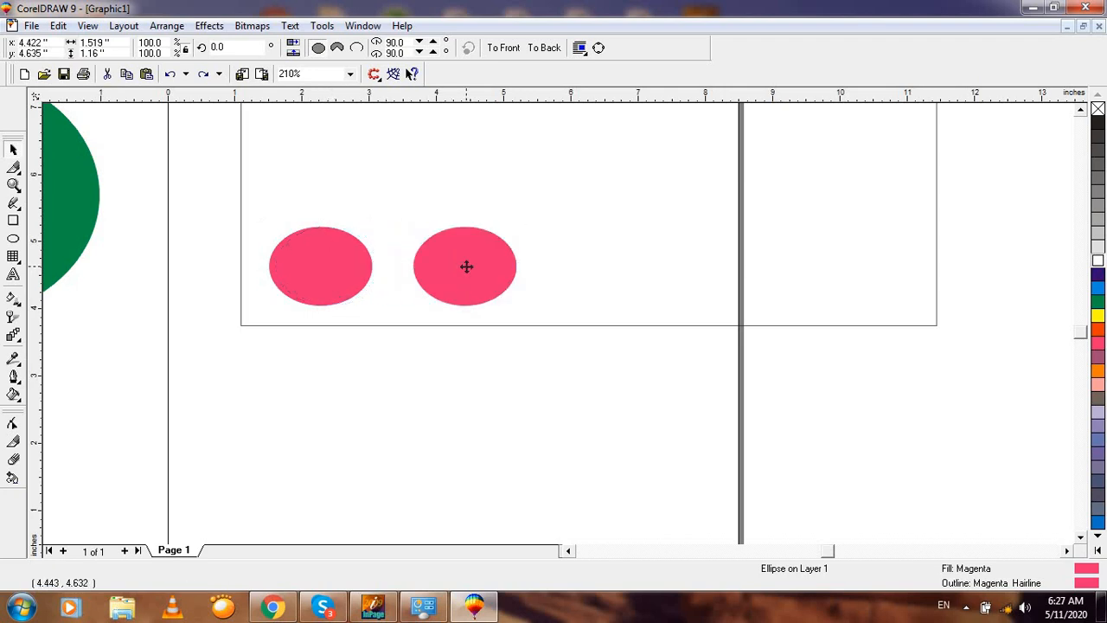
click(449, 403)
click(469, 275)
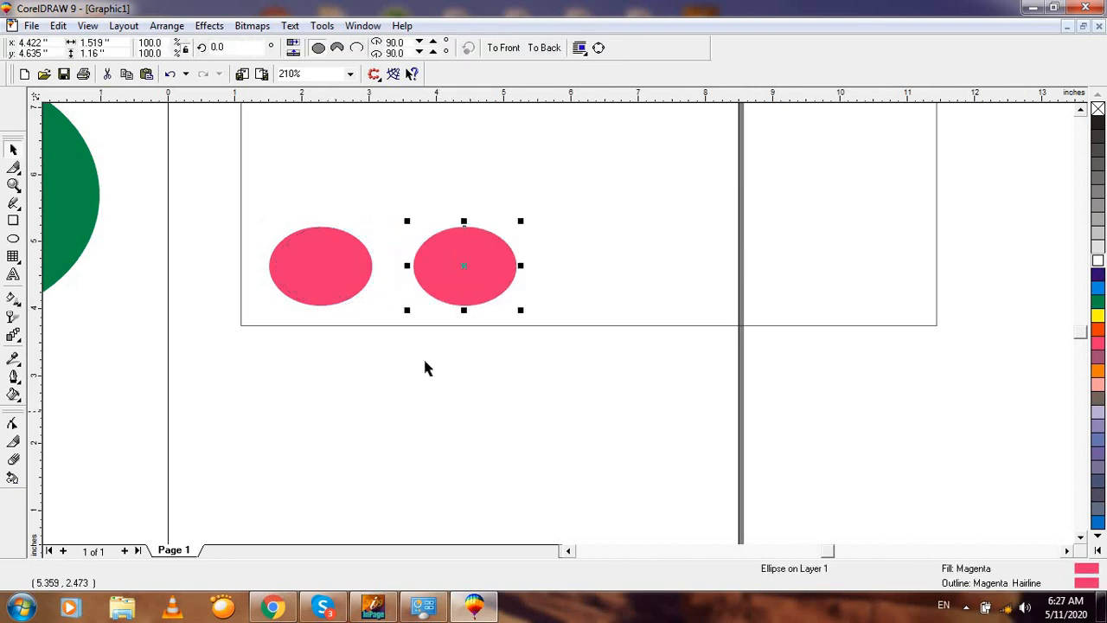
key(F3)
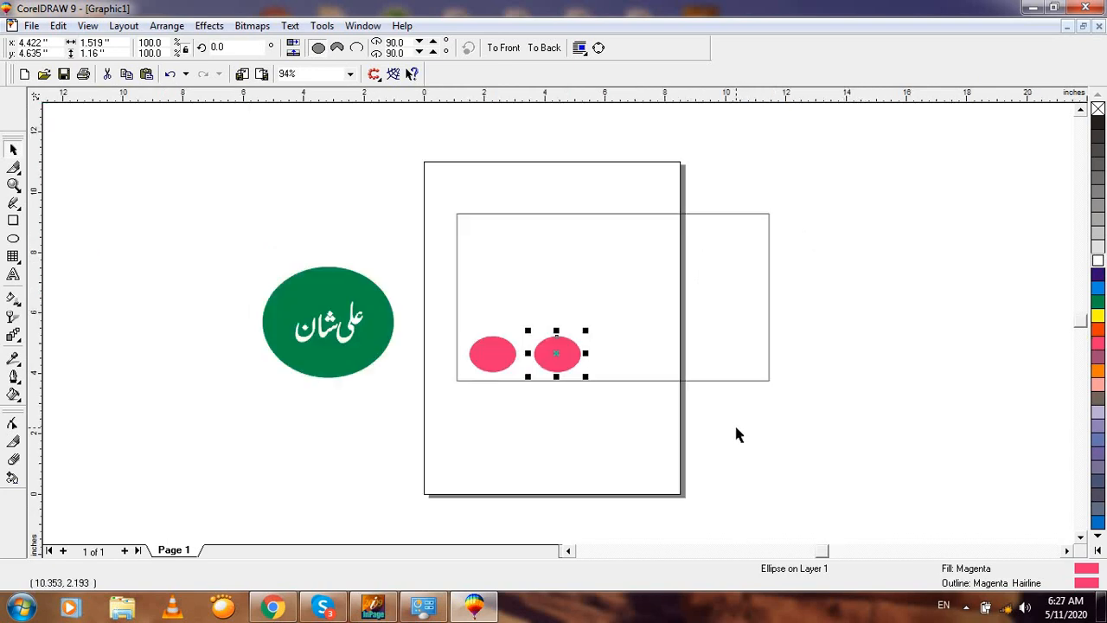
key(ctrl+r)
key(ctrl+r)
key(ctrl+r)
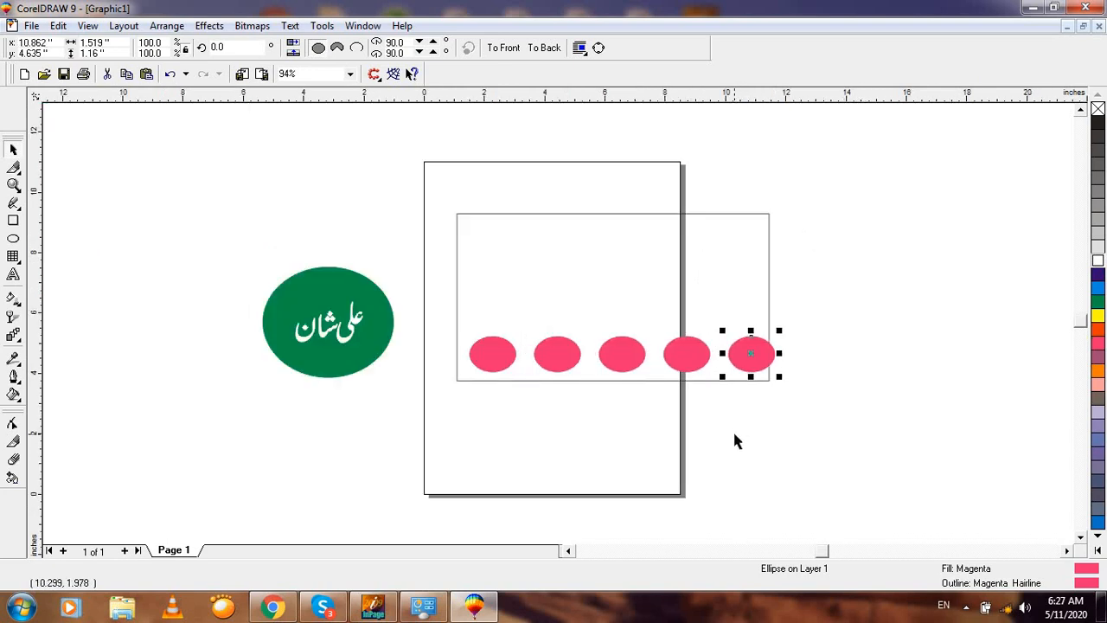
Step: Repeat the ellipse copy several more times with Ctrl+R to extend the row
key(ctrl+r)
key(ctrl+r)
key(ctrl+r)
key(ctrl+r)
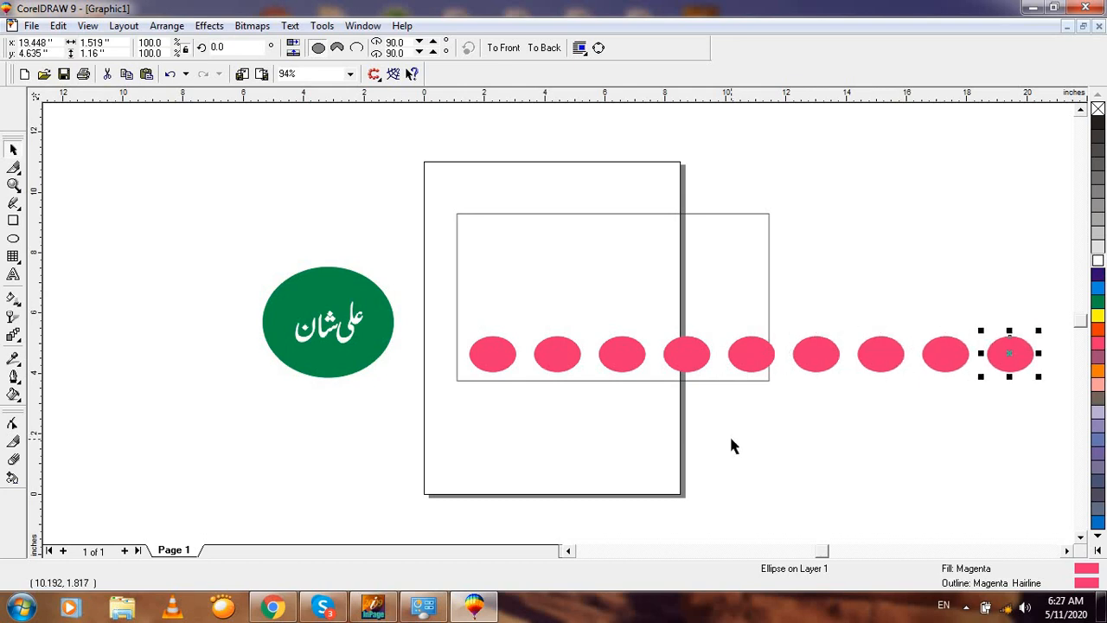
key(ctrl+r)
key(ctrl+r)
key(ctrl+r)
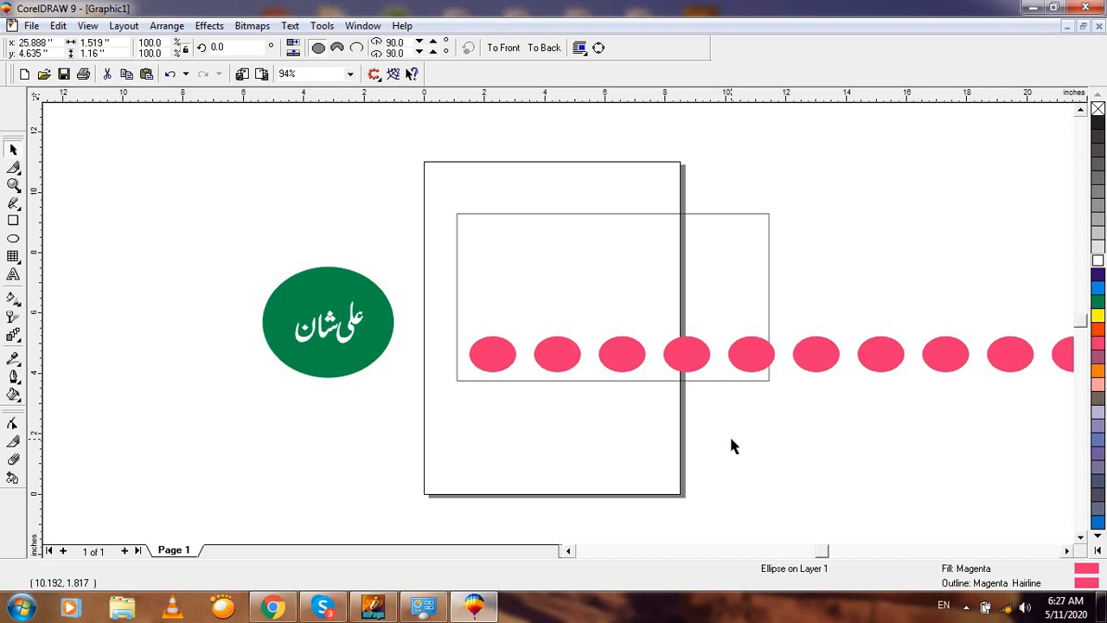
key(F4)
click(373, 364)
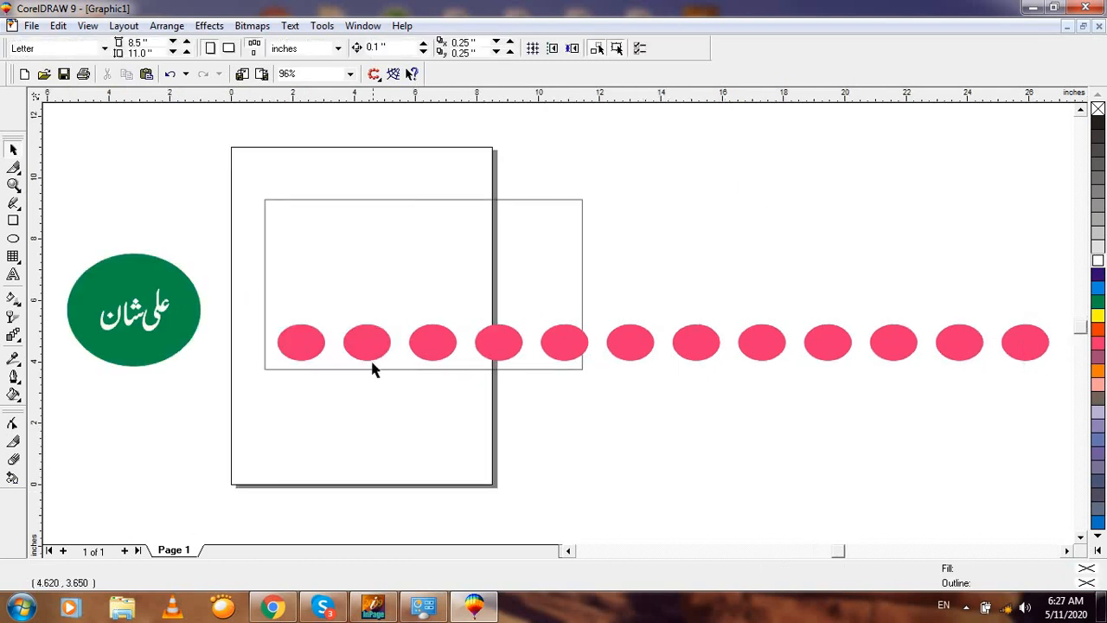
key(F2)
drag(255, 265, 619, 381)
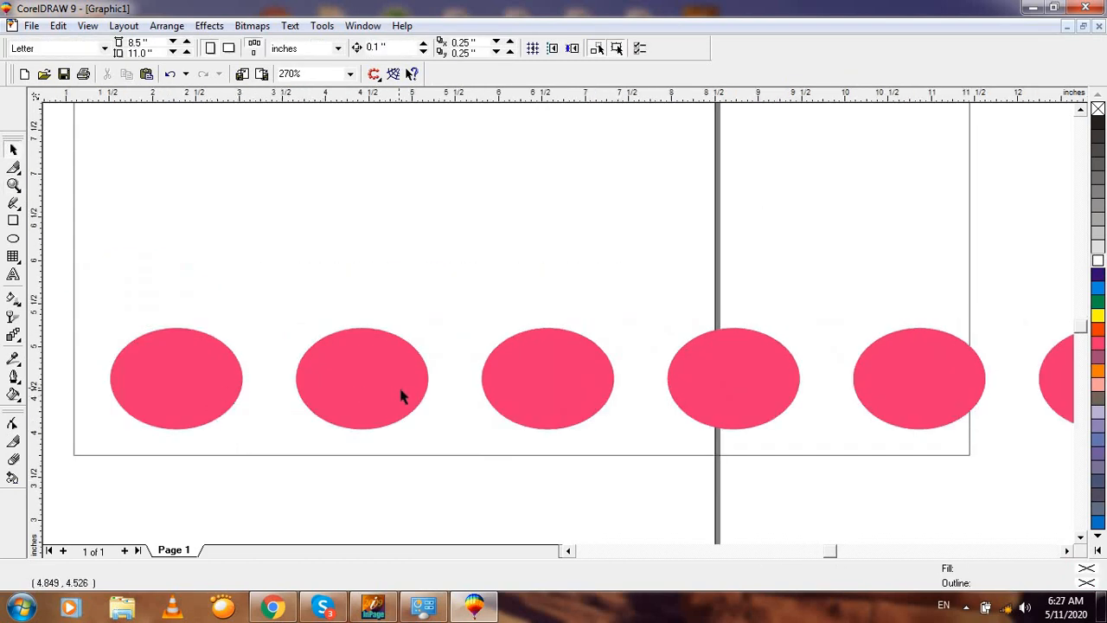
key(F4)
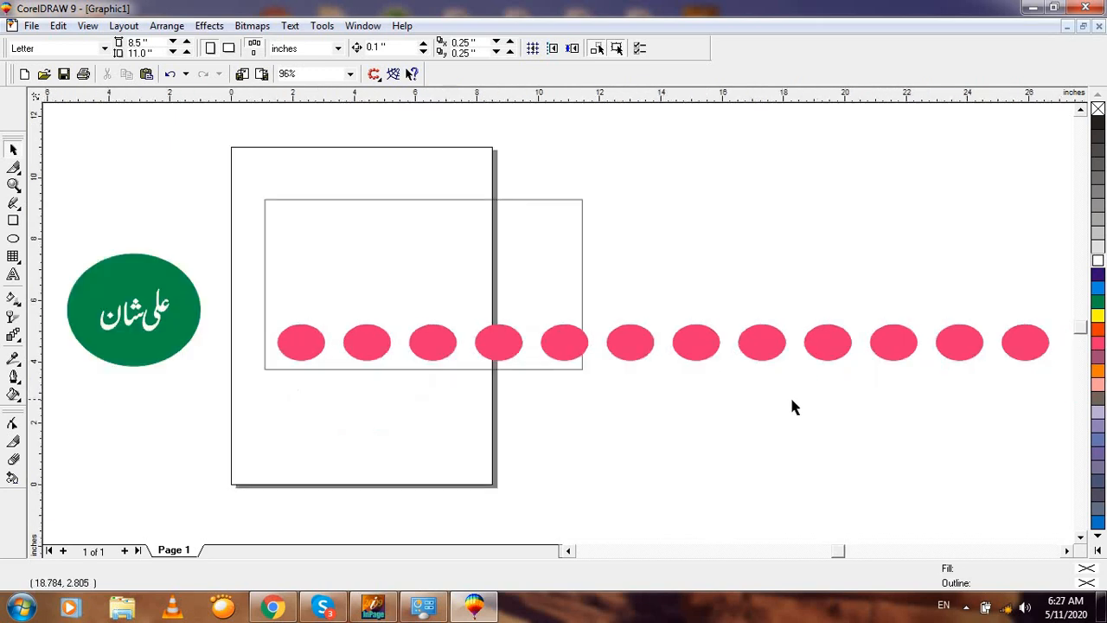
Step: Delete the extra ellipse copies in batches until a single ellipse remains
drag(1048, 309, 751, 475)
key(Delete)
drag(887, 279, 467, 448)
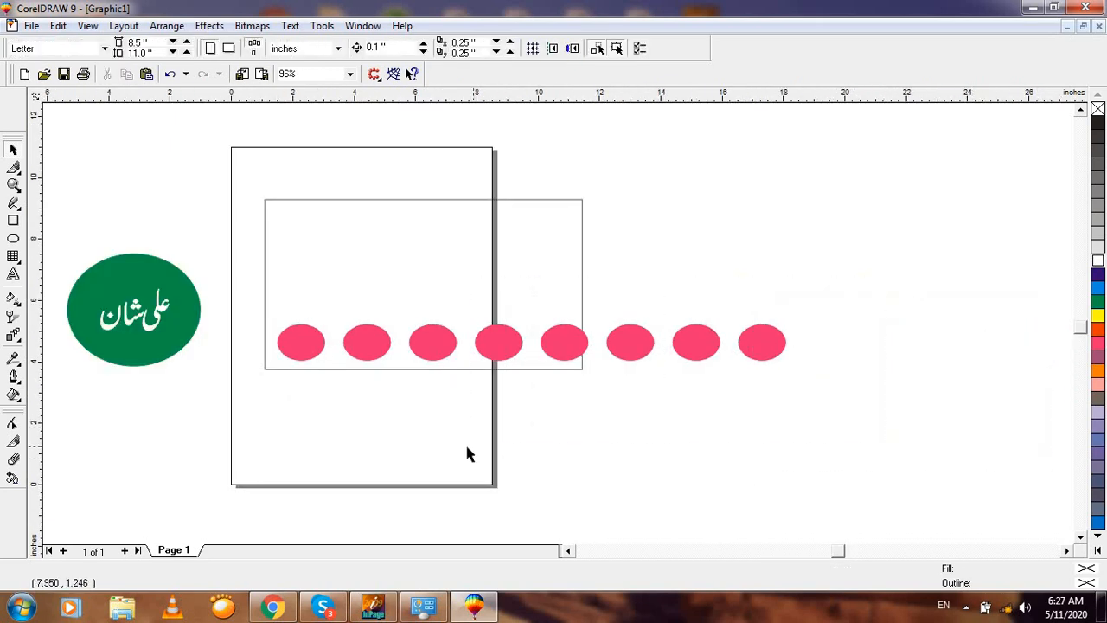
key(Delete)
key(F2)
drag(198, 254, 588, 439)
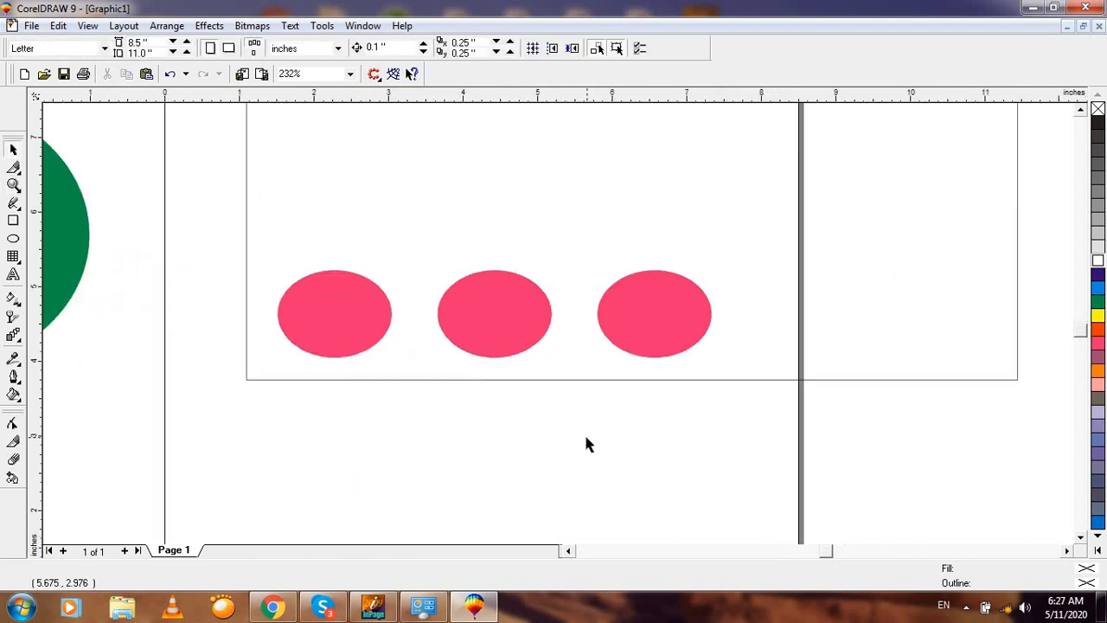
click(613, 316)
key(Delete)
click(502, 321)
key(Delete)
key(Tab)
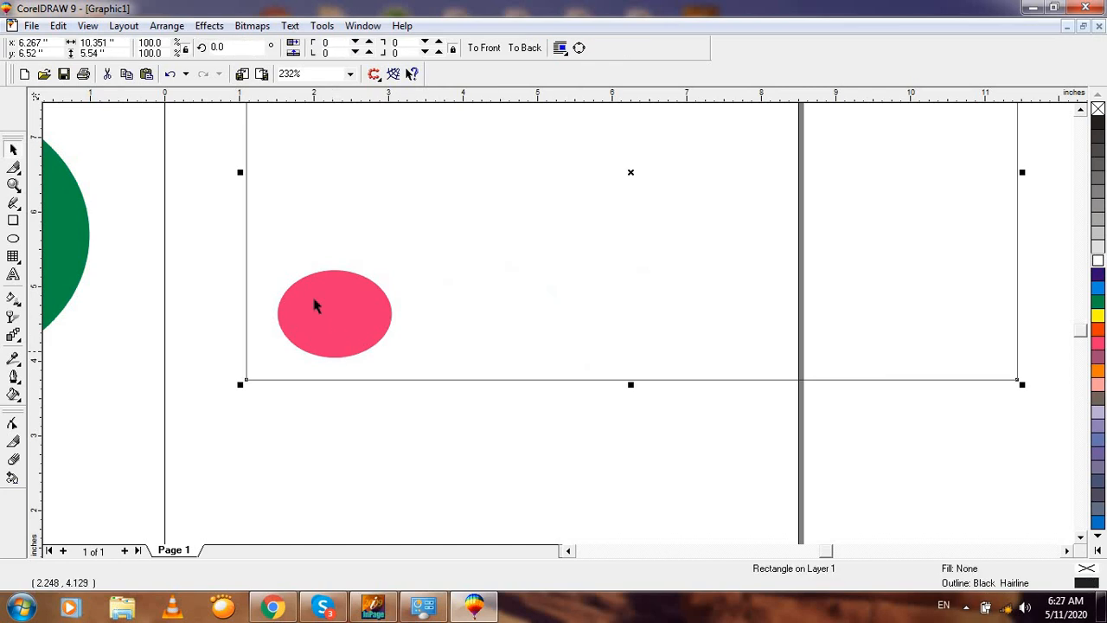
Step: Drag a copy of the remaining ellipse to the right and repeat it with Ctrl+R
click(200, 226)
click(341, 353)
drag(337, 325, 492, 319)
key(F3)
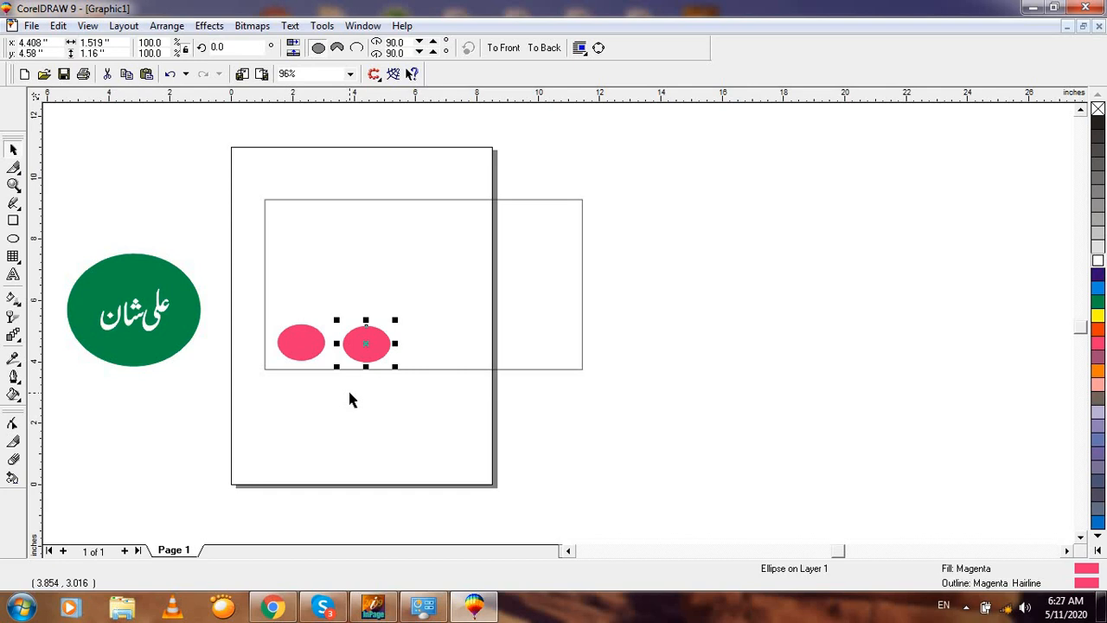
key(ctrl+r)
key(ctrl+r)
key(ctrl+r)
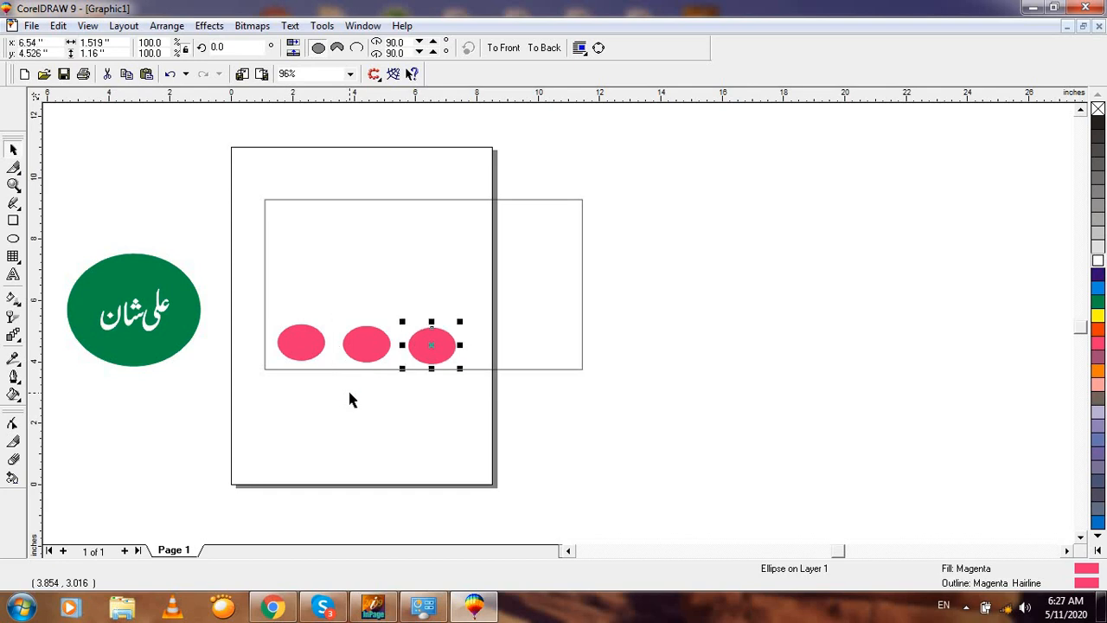
key(ctrl+r)
key(ctrl+r)
key(ctrl+r)
key(ctrl+r)
key(ctrl+r)
key(ctrl+r)
key(ctrl+r)
key(ctrl+r)
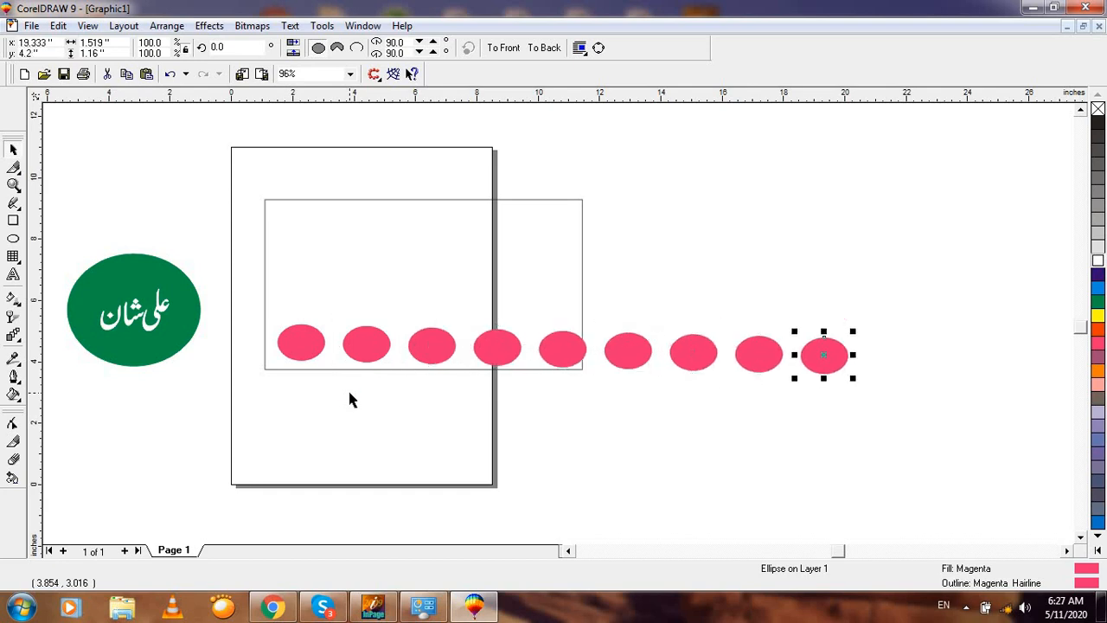
key(ctrl+r)
key(ctrl+r)
key(ctrl+r)
key(ctrl+r)
key(ctrl+r)
key(ctrl+r)
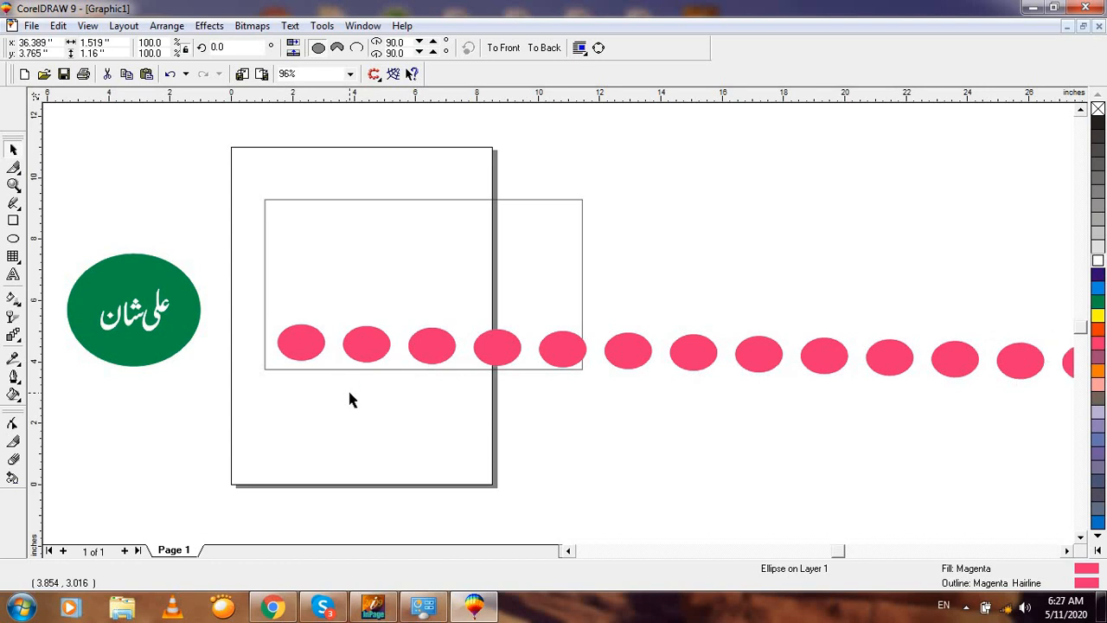
key(F4)
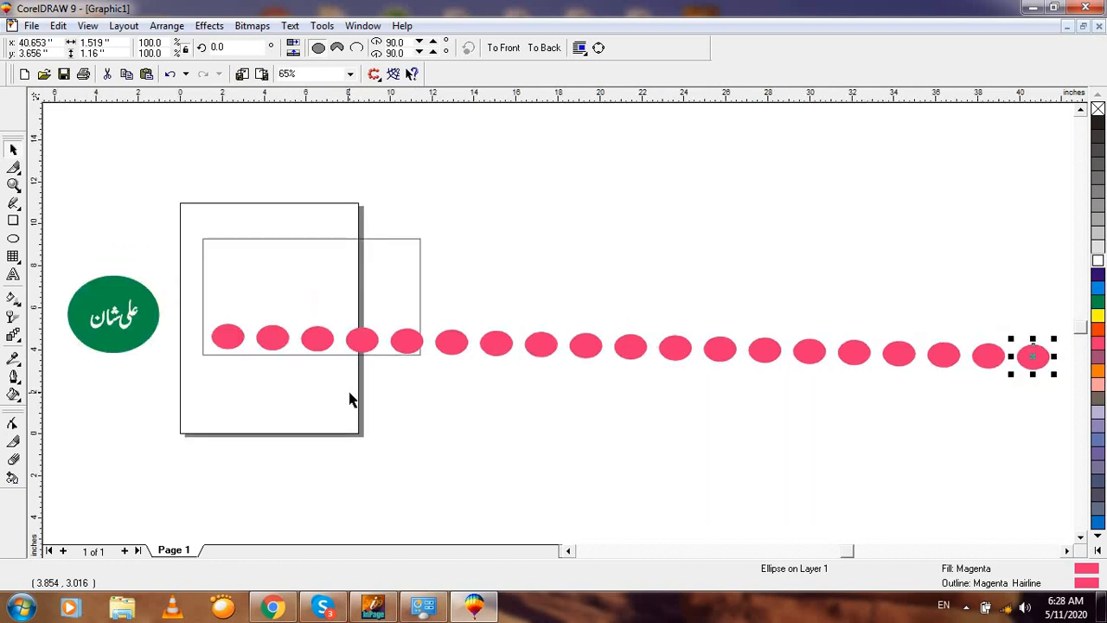
click(1056, 368)
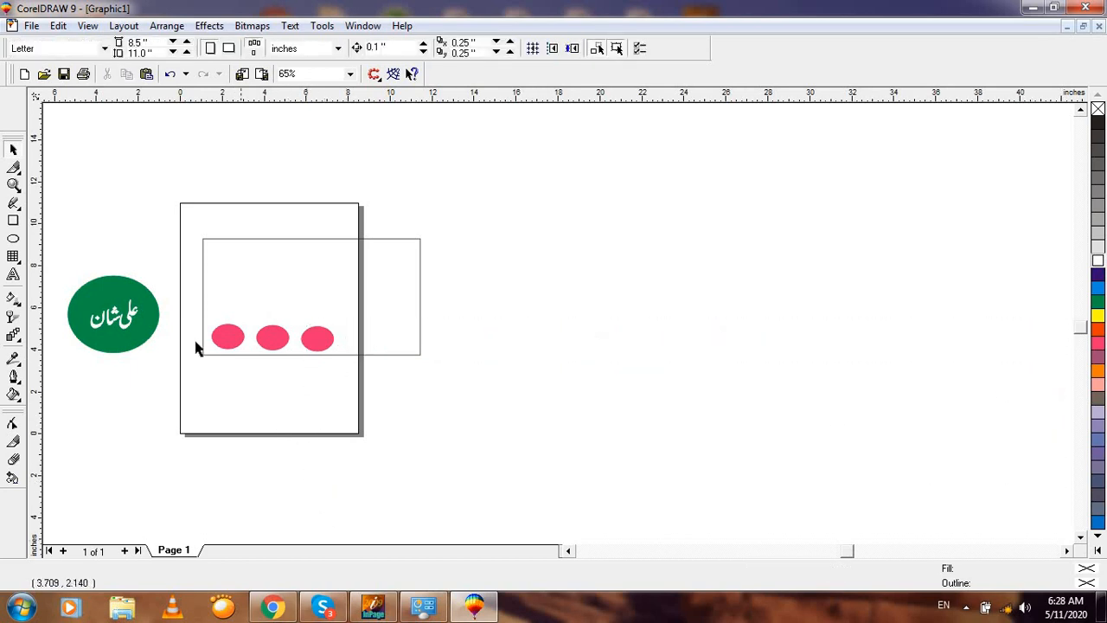
Step: Move the middle ellipse down past the rectangle edge and the right ellipse slightly up
key(F2)
drag(240, 302, 388, 453)
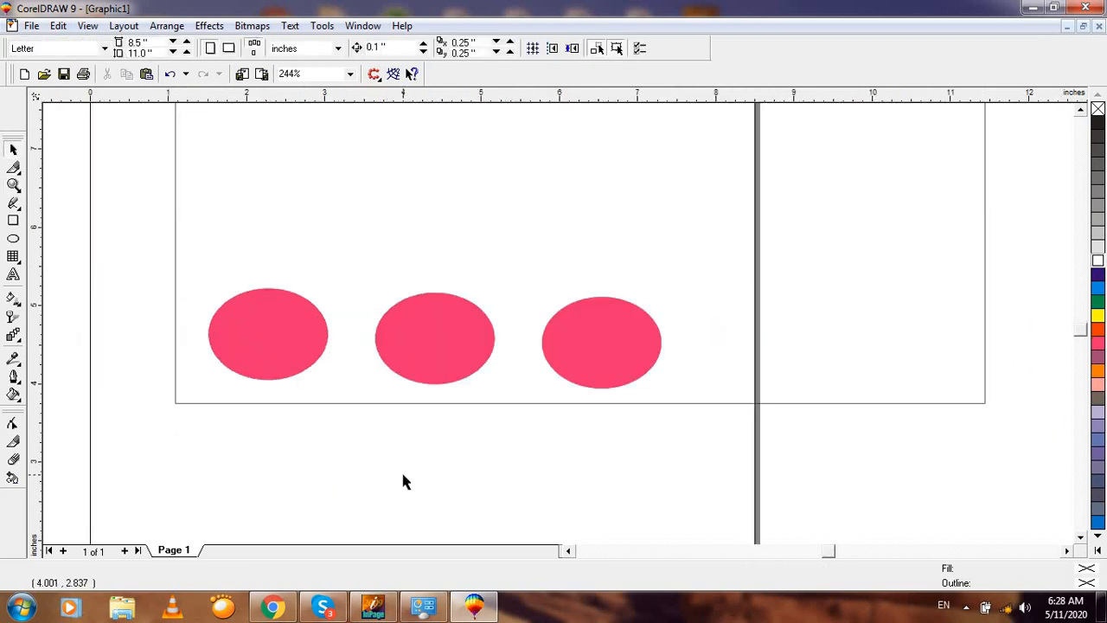
click(435, 337)
drag(435, 338, 431, 401)
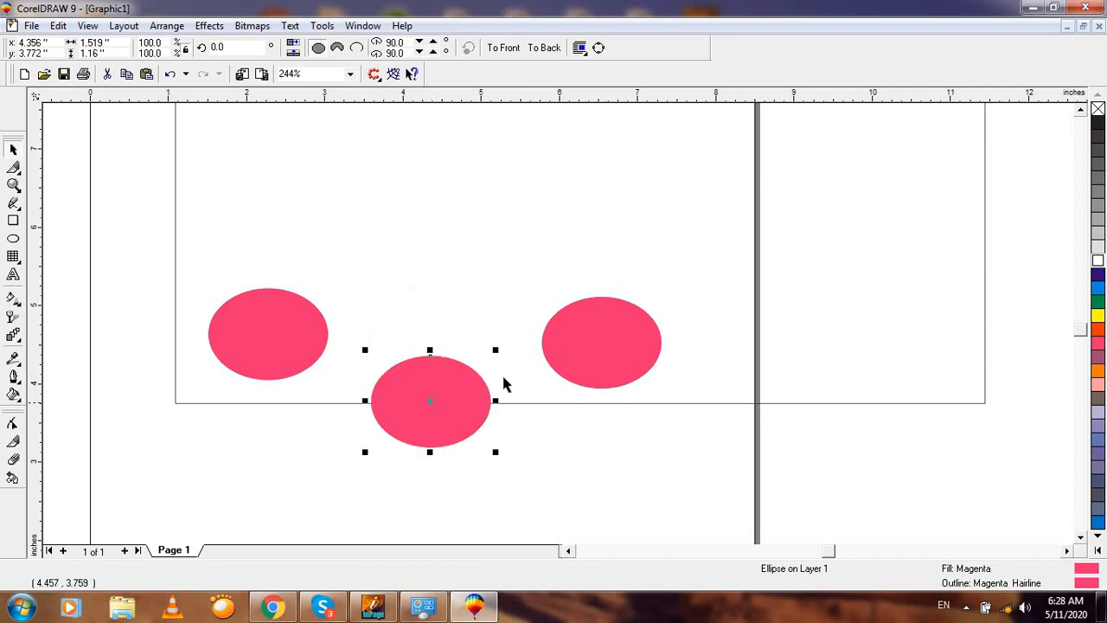
drag(601, 328, 607, 309)
click(558, 452)
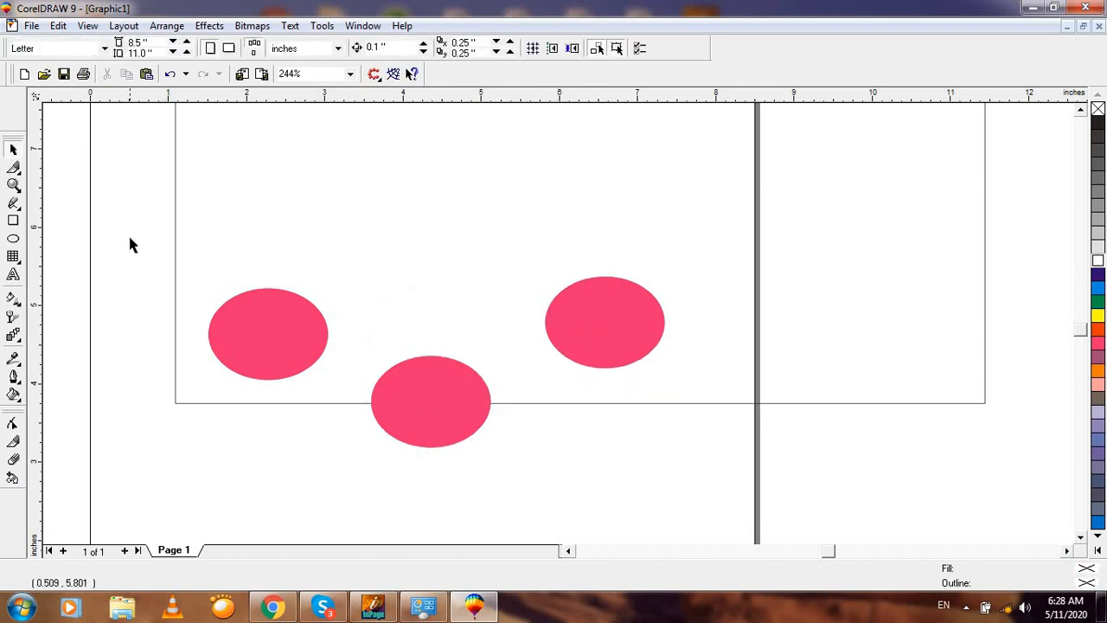
click(590, 328)
click(452, 401)
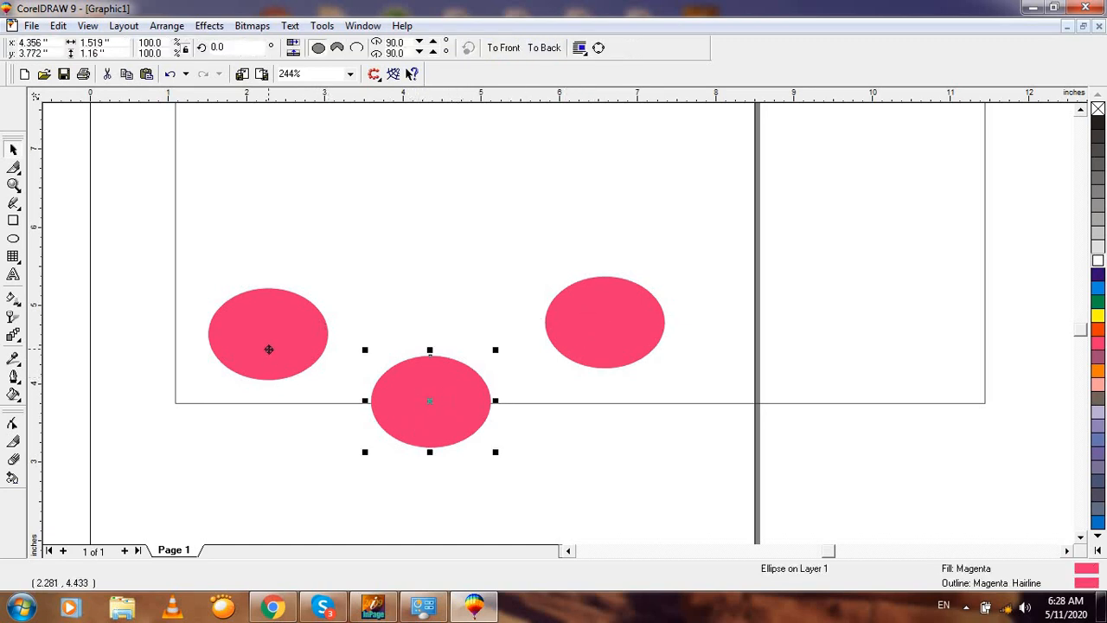
key(Tab)
Step: Nudge the middle ellipse slightly back up, then select all three ellipses
key(F2)
drag(126, 210, 777, 490)
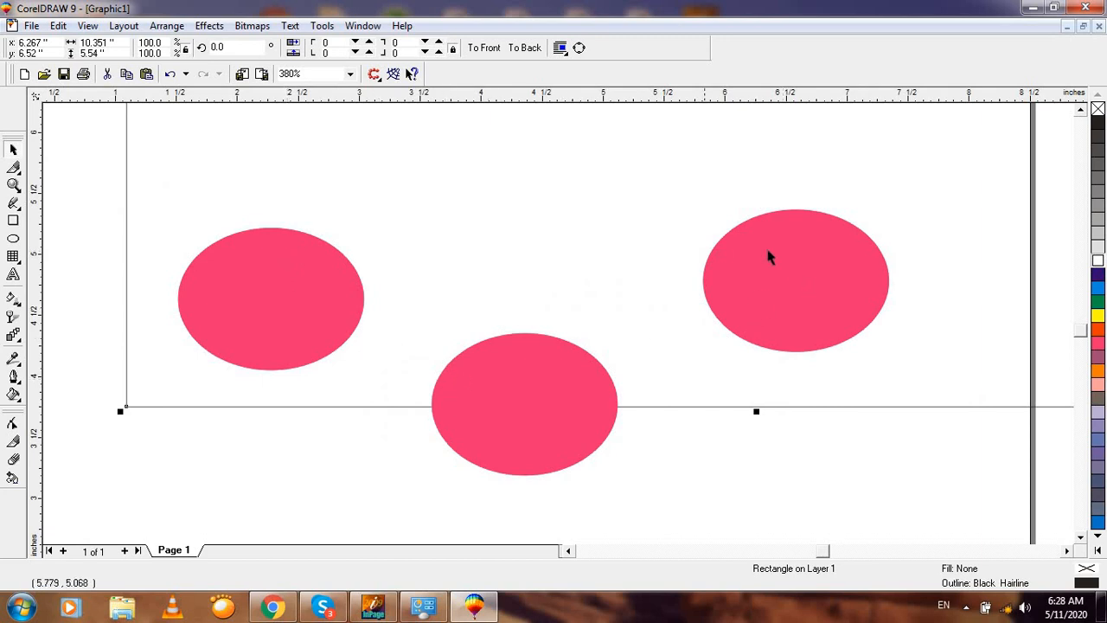
key(F3)
click(457, 433)
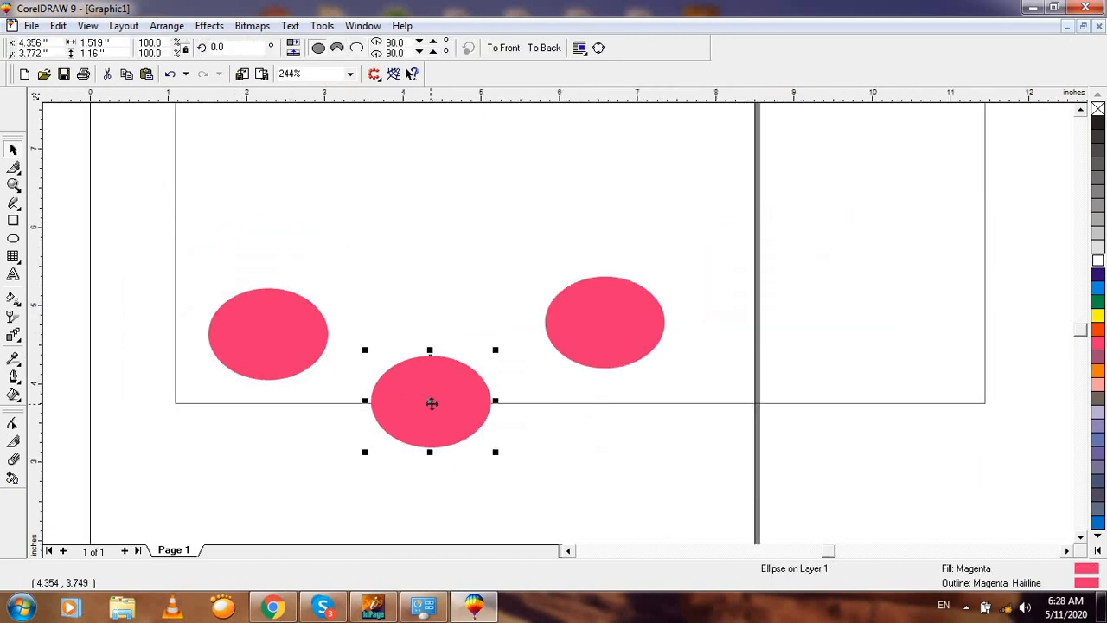
drag(430, 402, 437, 368)
click(484, 455)
key(F3)
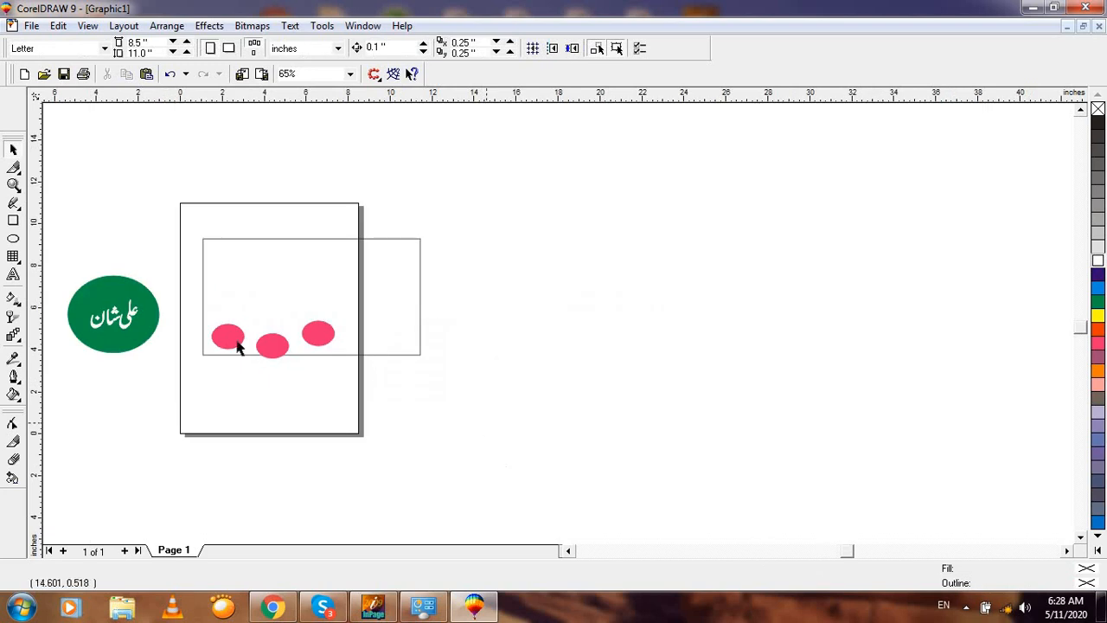
drag(103, 237, 484, 427)
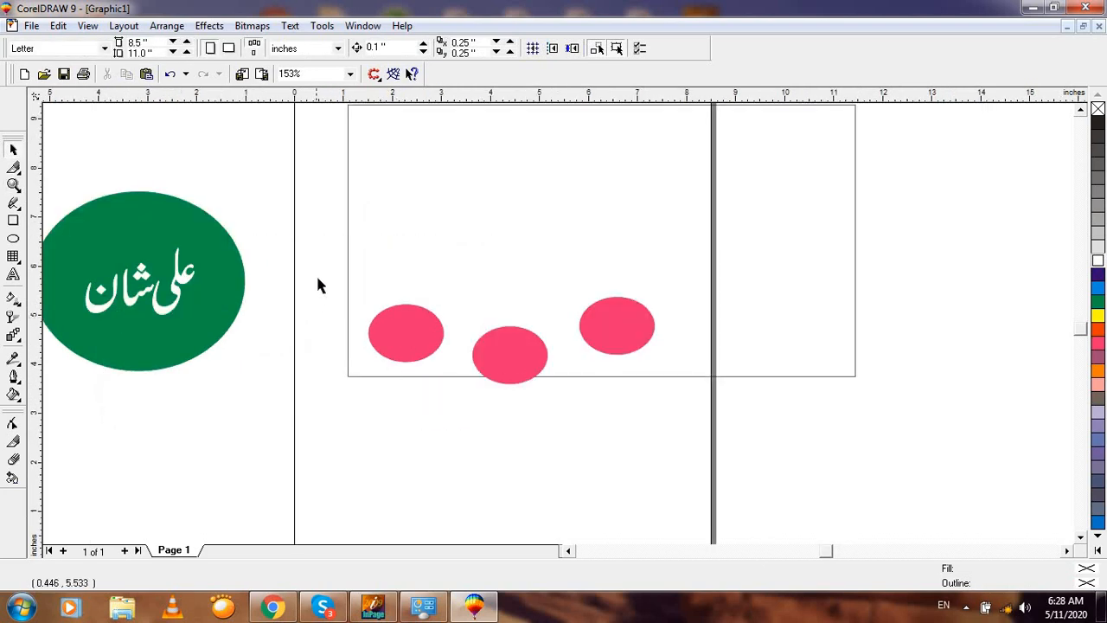
drag(317, 271, 714, 435)
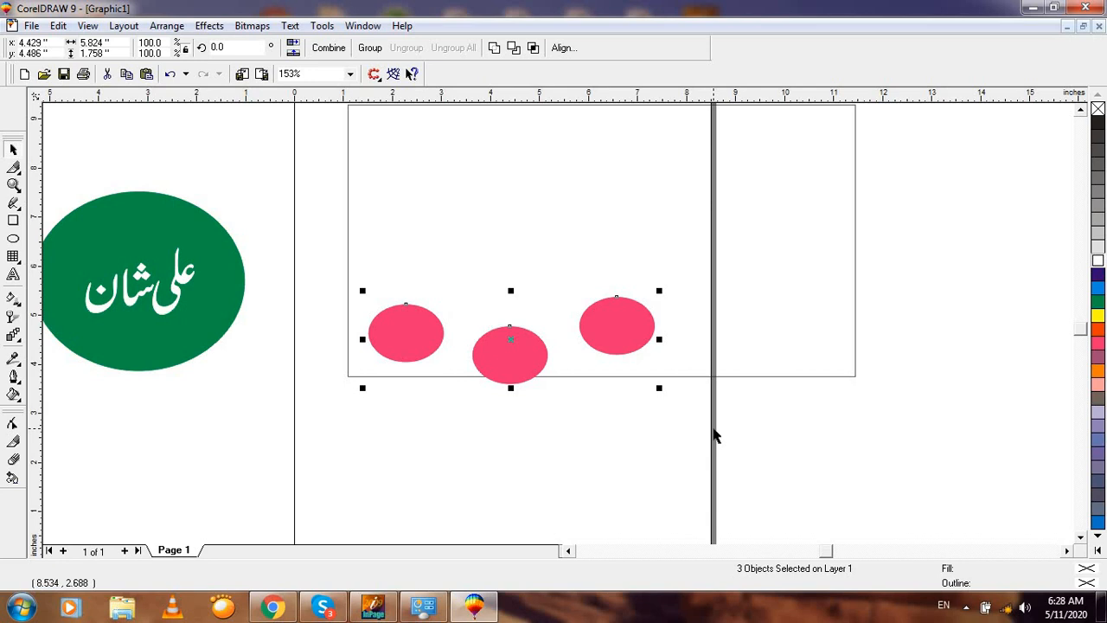
Step: Align the three pink ellipses' centres horizontally with E, redoing it after an undo
key(e)
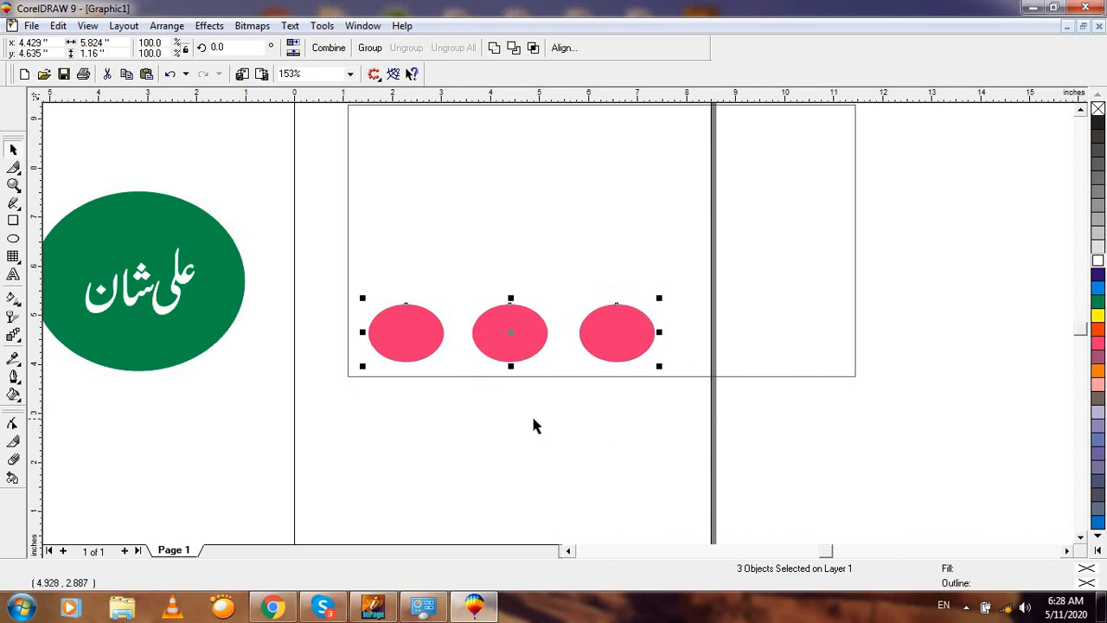
key(ctrl+z)
click(343, 314)
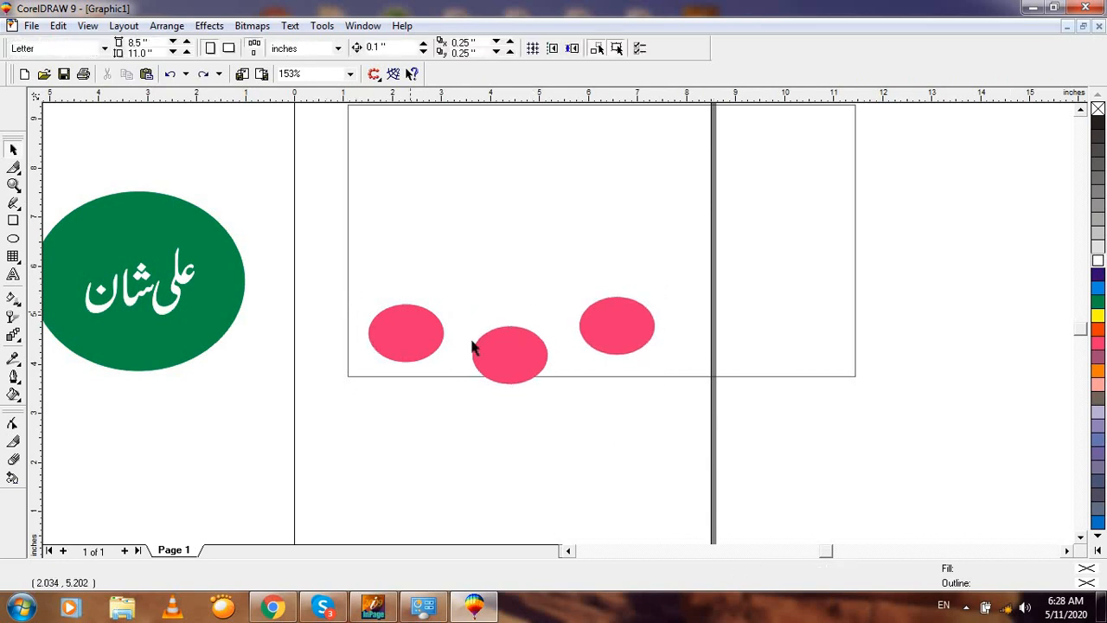
drag(671, 430, 703, 444)
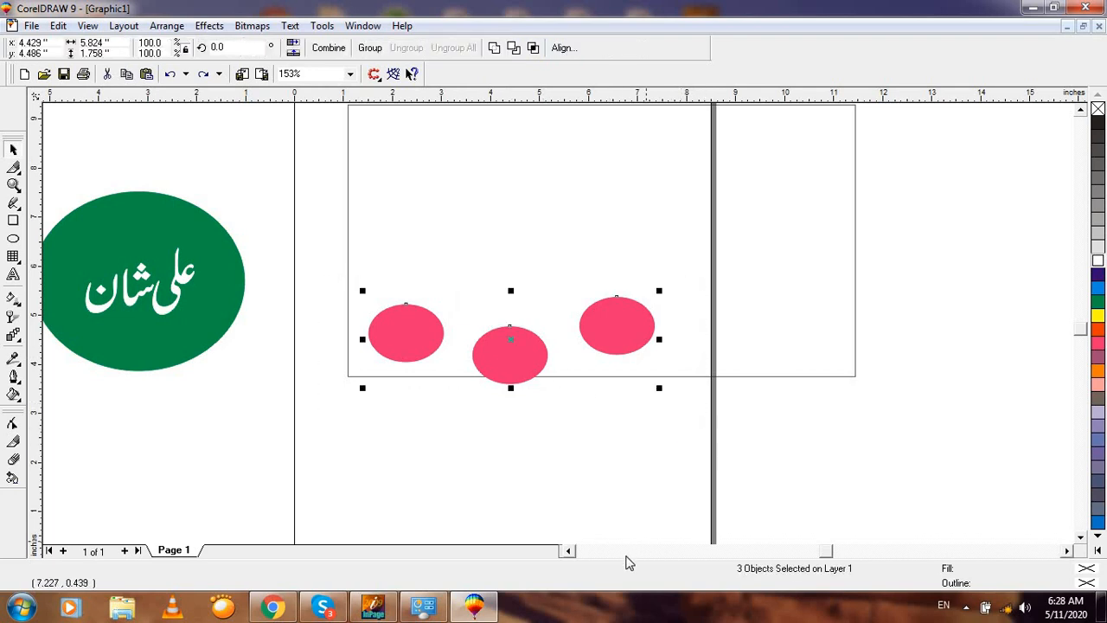
key(e)
key(z)
drag(298, 241, 723, 423)
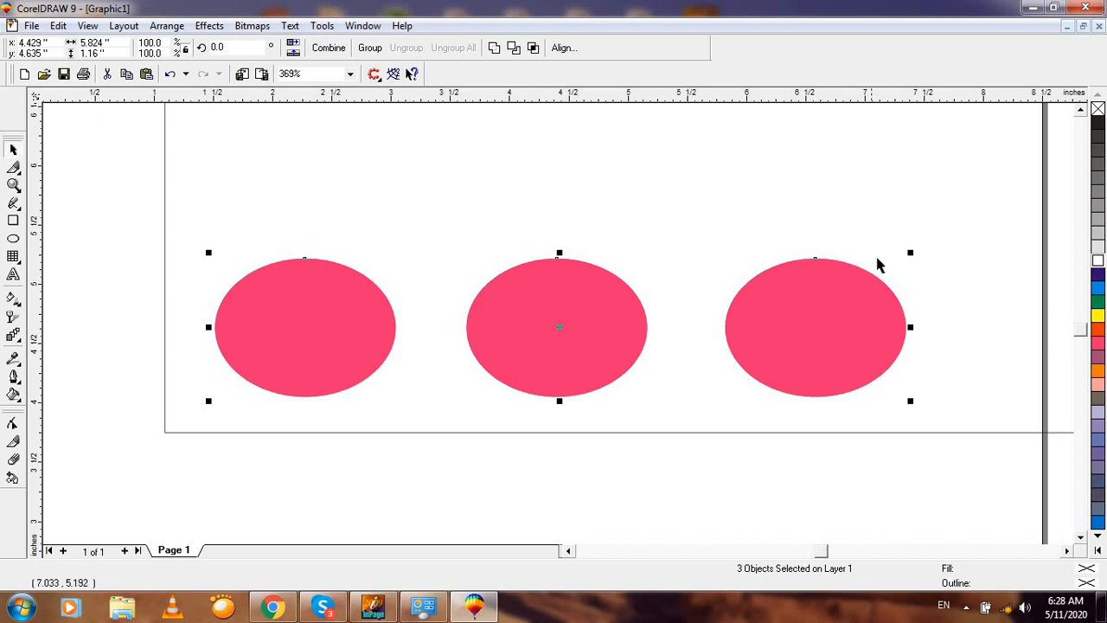
click(644, 488)
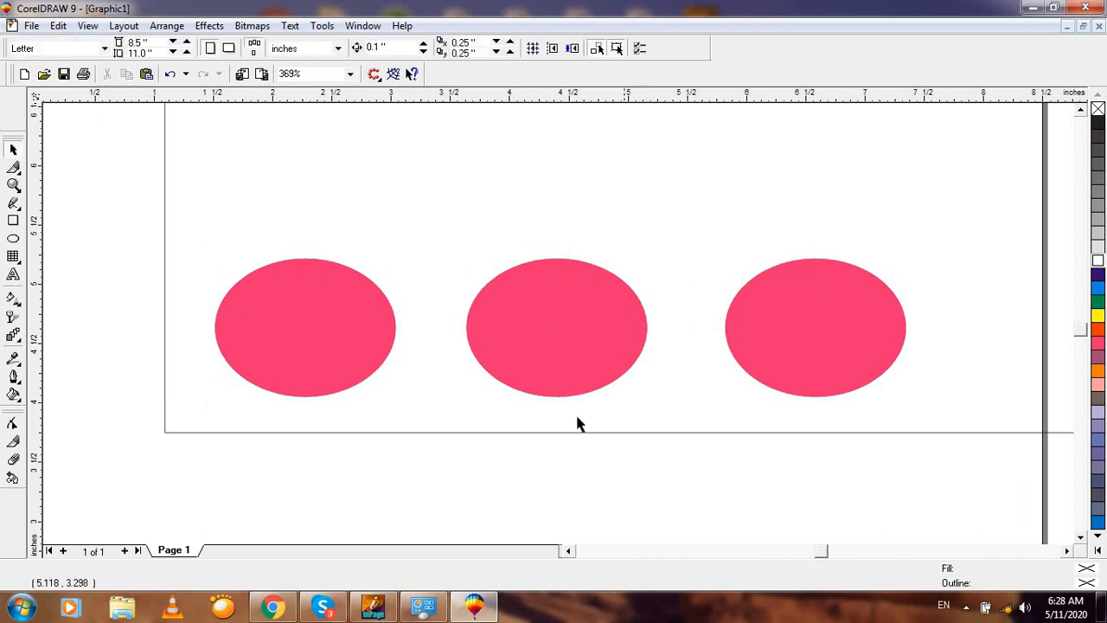
Step: Squash the middle ellipse flatter, stretch the right one into a taller circle, and lower the middle
click(552, 358)
drag(556, 400, 556, 354)
click(790, 390)
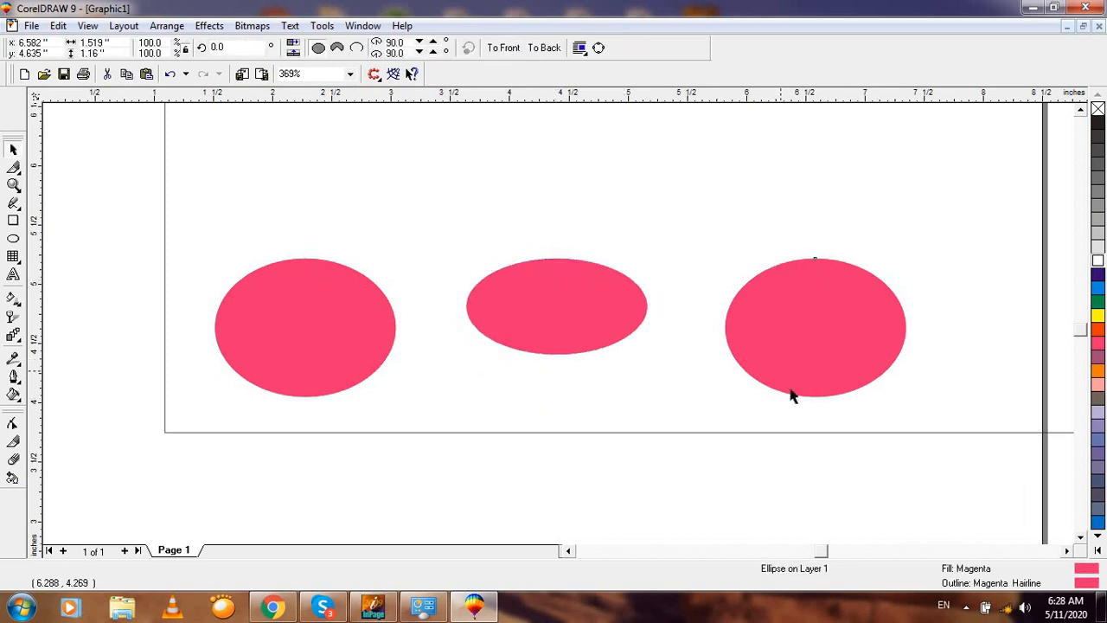
drag(813, 400, 815, 448)
click(584, 519)
drag(574, 318, 512, 370)
key(F3)
click(437, 387)
Step: Select the three pink ellipses and align their tops with T
click(528, 332)
click(328, 289)
drag(673, 441, 676, 444)
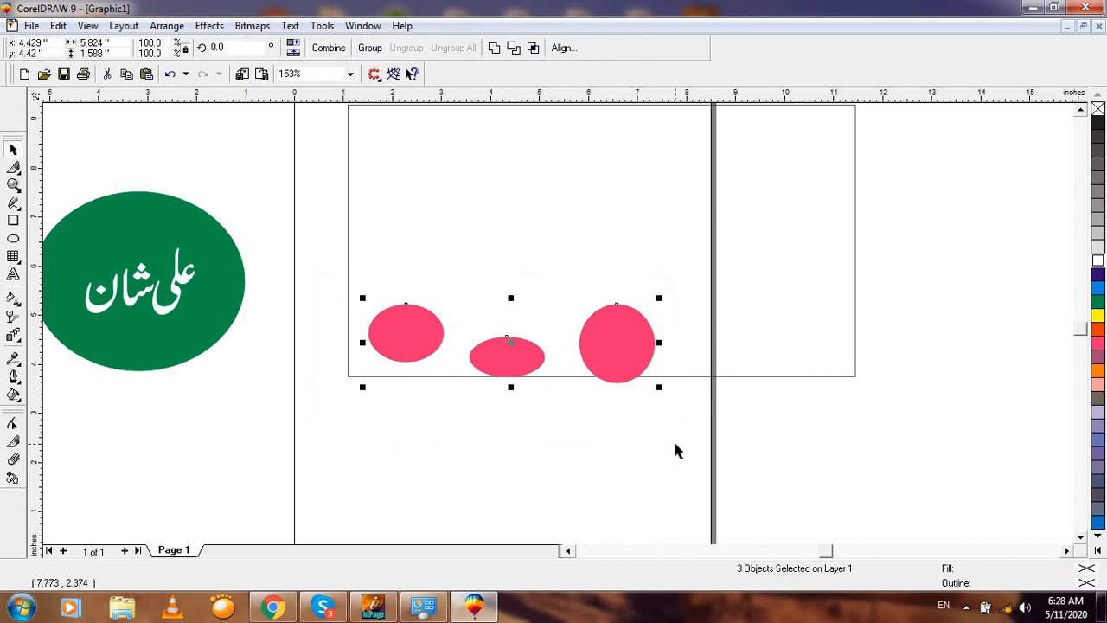
key(t)
key(F2)
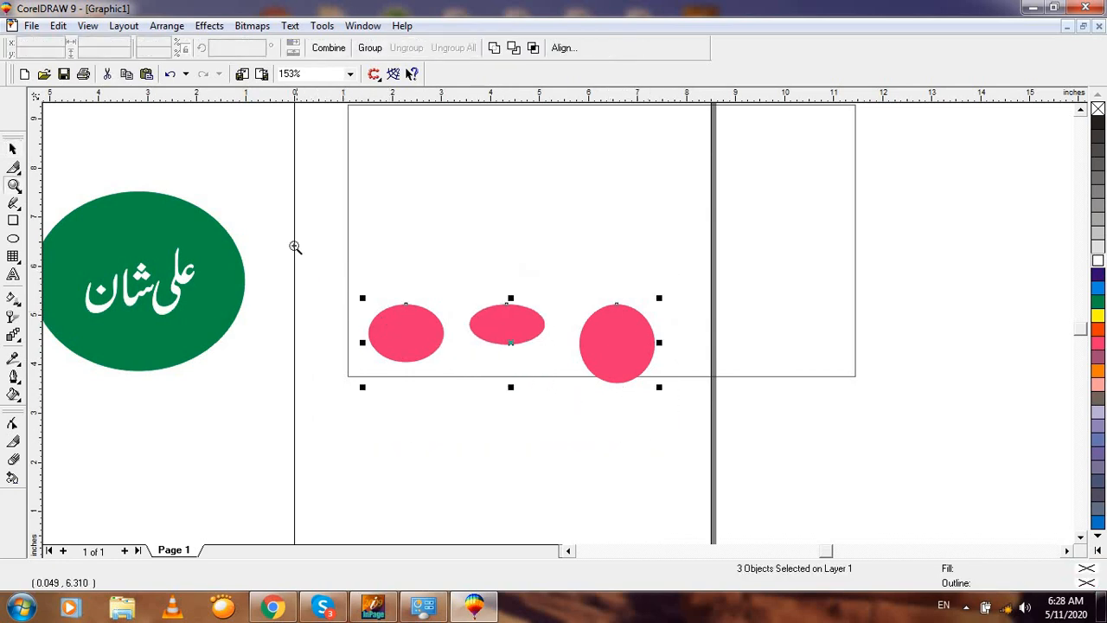
drag(295, 245, 687, 422)
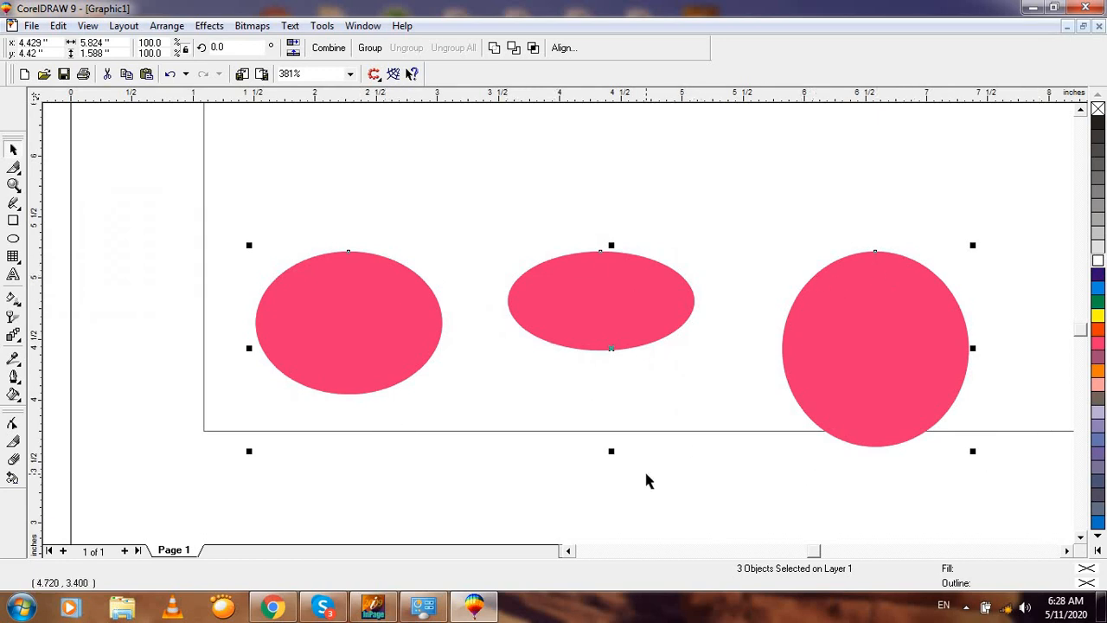
key(F3)
key(F2)
drag(319, 283, 784, 445)
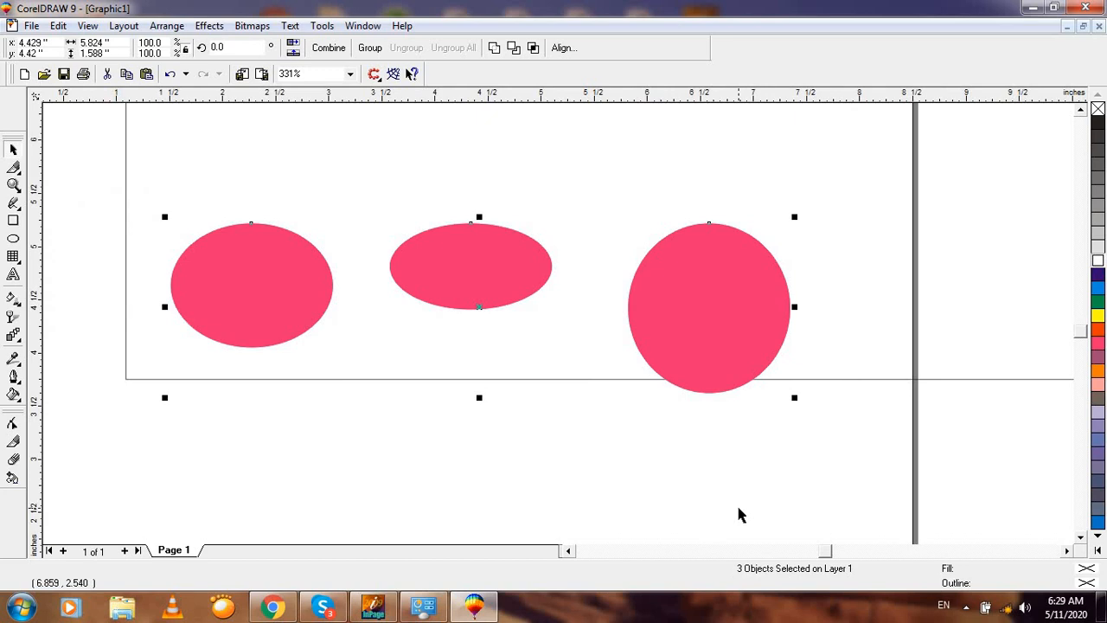
Step: Move the middle ellipse lower and raise the right circle above the others, then select all three
click(442, 467)
drag(455, 276, 456, 322)
drag(733, 343, 726, 234)
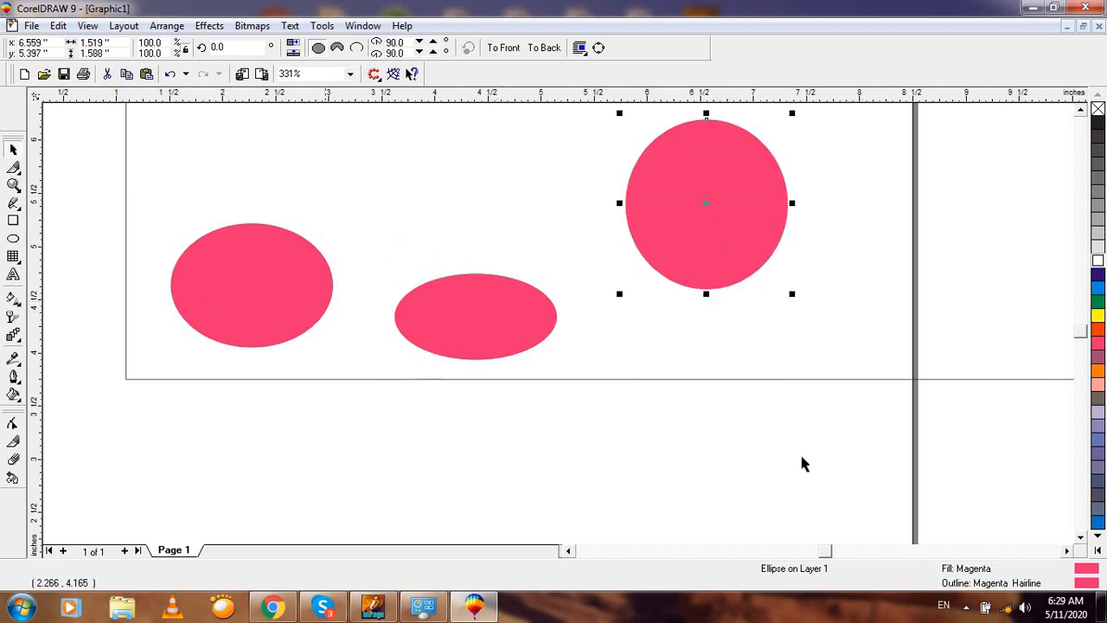
key(F3)
click(634, 476)
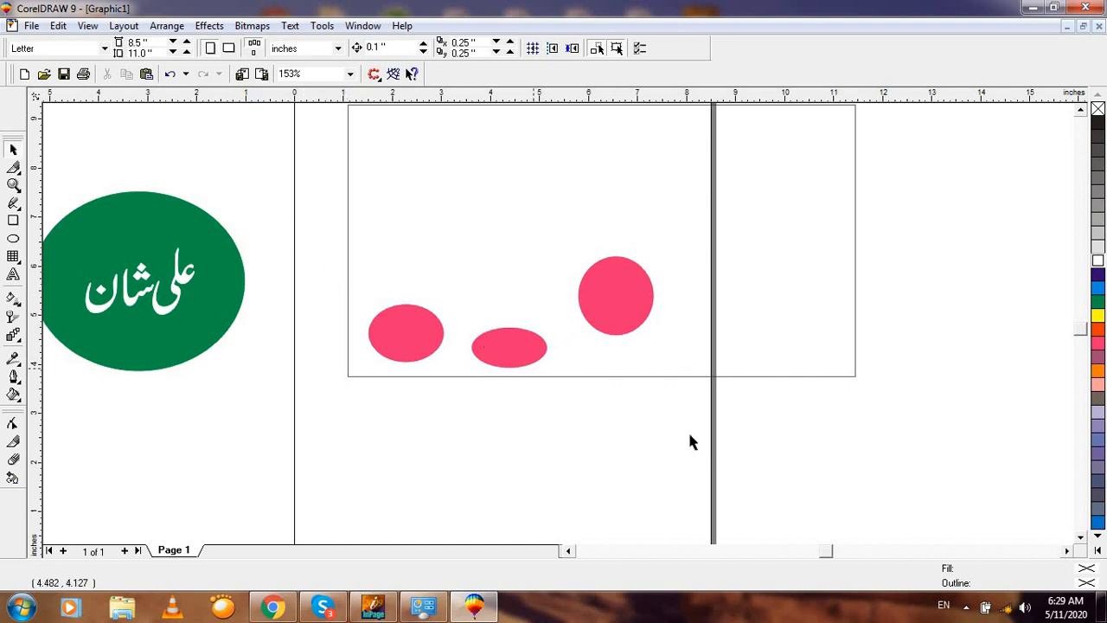
drag(304, 227, 724, 460)
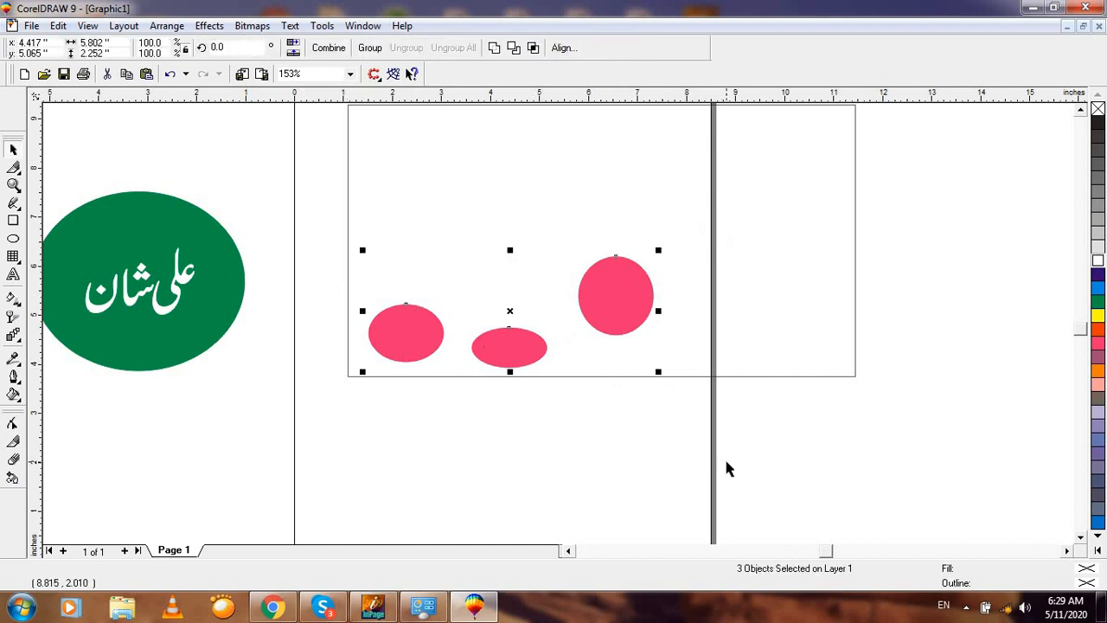
Step: Align the three pink shapes along their bottom edges with B, then reselect them
key(b)
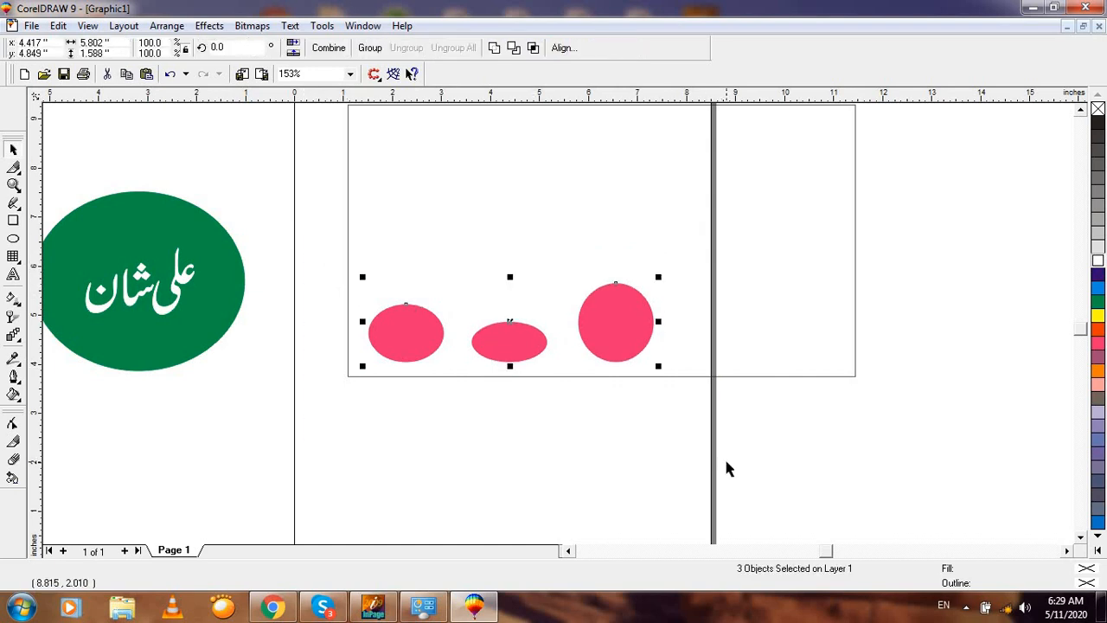
click(612, 426)
key(F2)
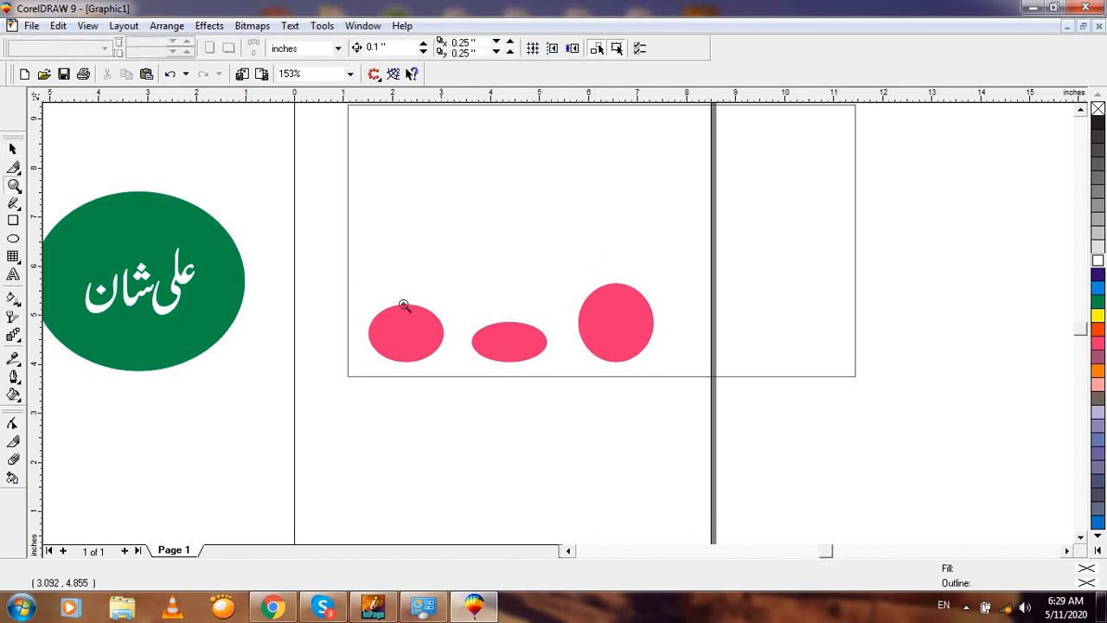
drag(338, 250, 720, 437)
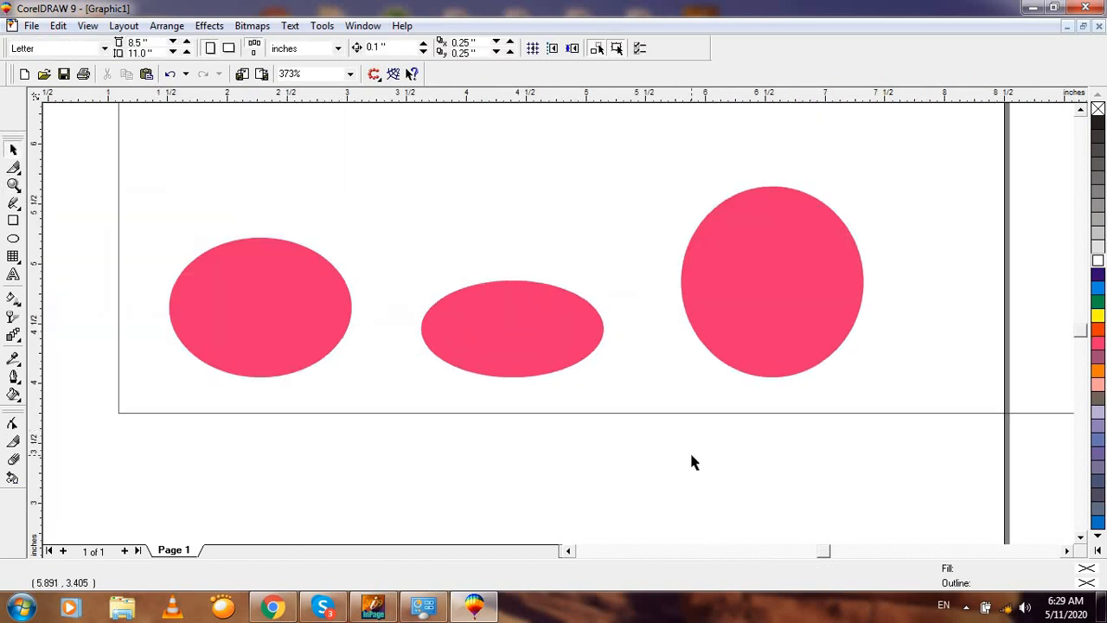
click(552, 328)
key(F3)
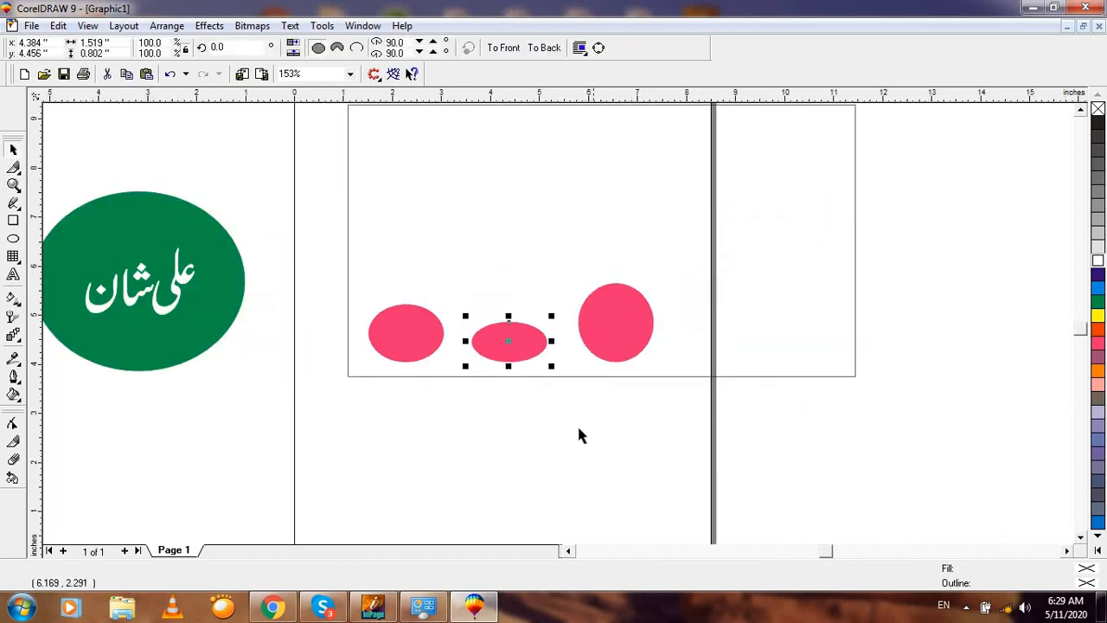
click(559, 381)
key(F3)
key(F2)
drag(174, 263, 410, 392)
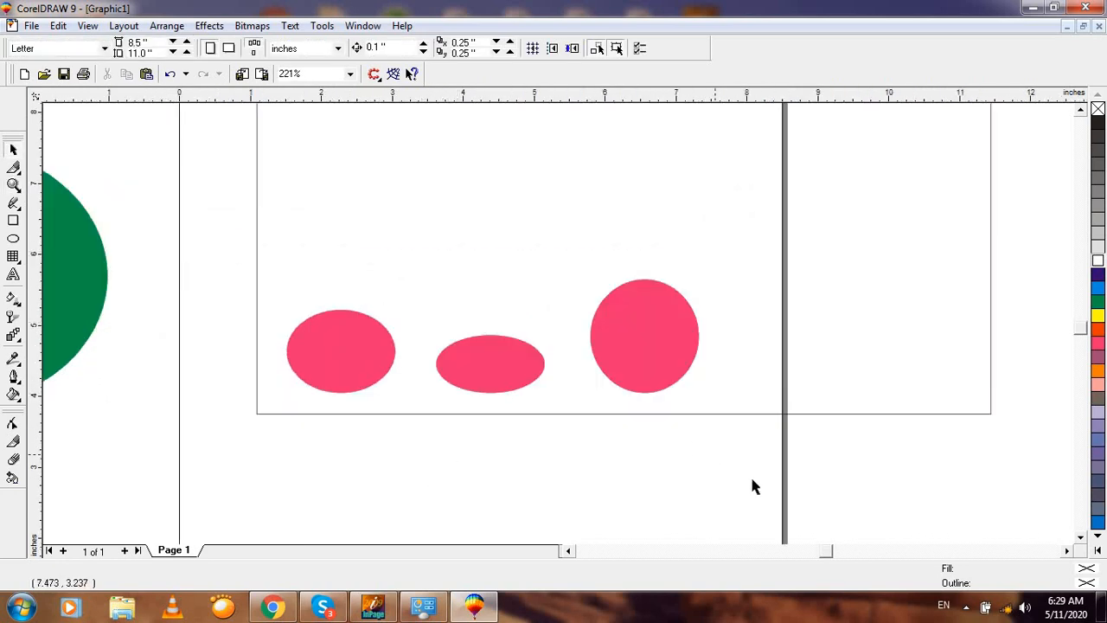
drag(229, 244, 751, 478)
Step: Toggle top and bottom alignment on the three shapes, ending bottom-aligned
key(t)
key(b)
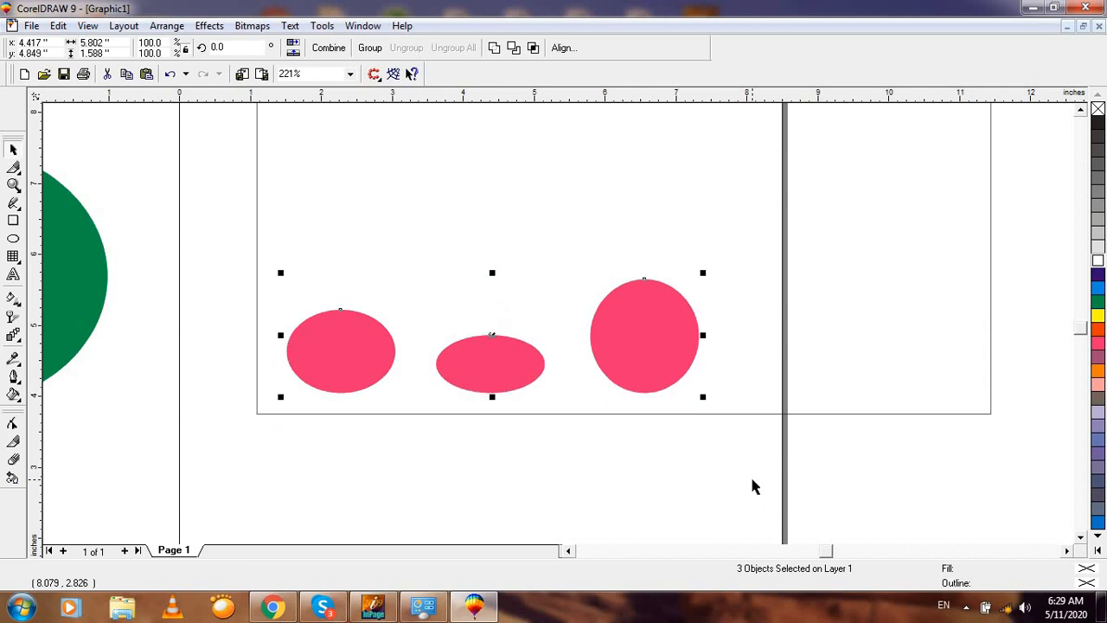
key(t)
key(b)
Step: Delete the right circle and middle oval, then drop a copy of the left ellipse above it
click(470, 464)
key(F3)
key(z)
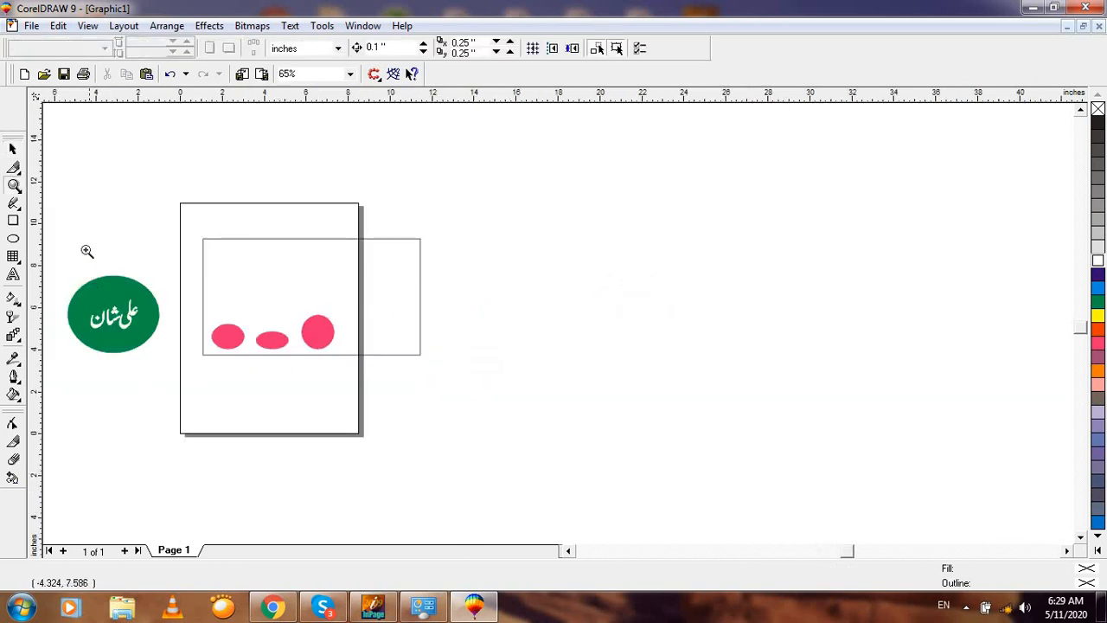
drag(98, 237, 457, 398)
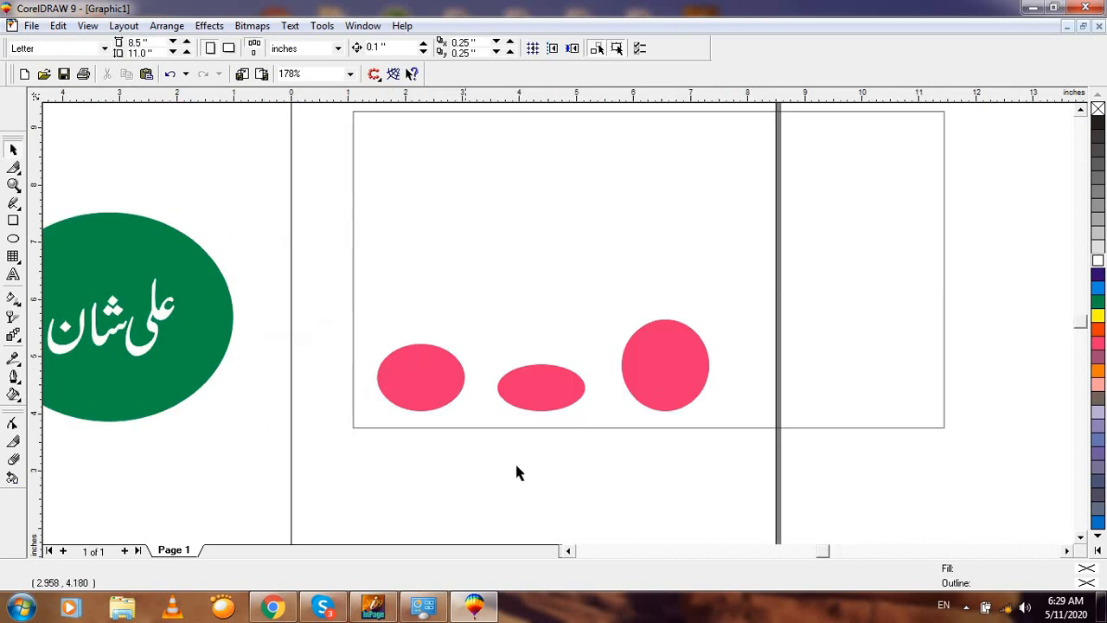
click(655, 364)
key(Delete)
key(Delete)
double_click(415, 378)
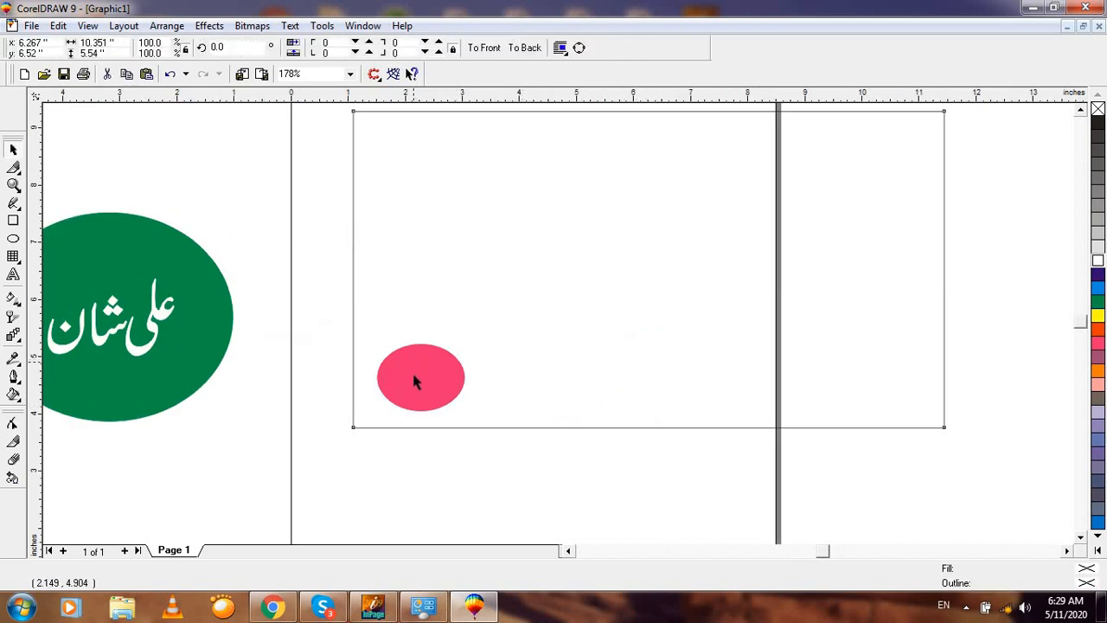
drag(299, 314, 533, 450)
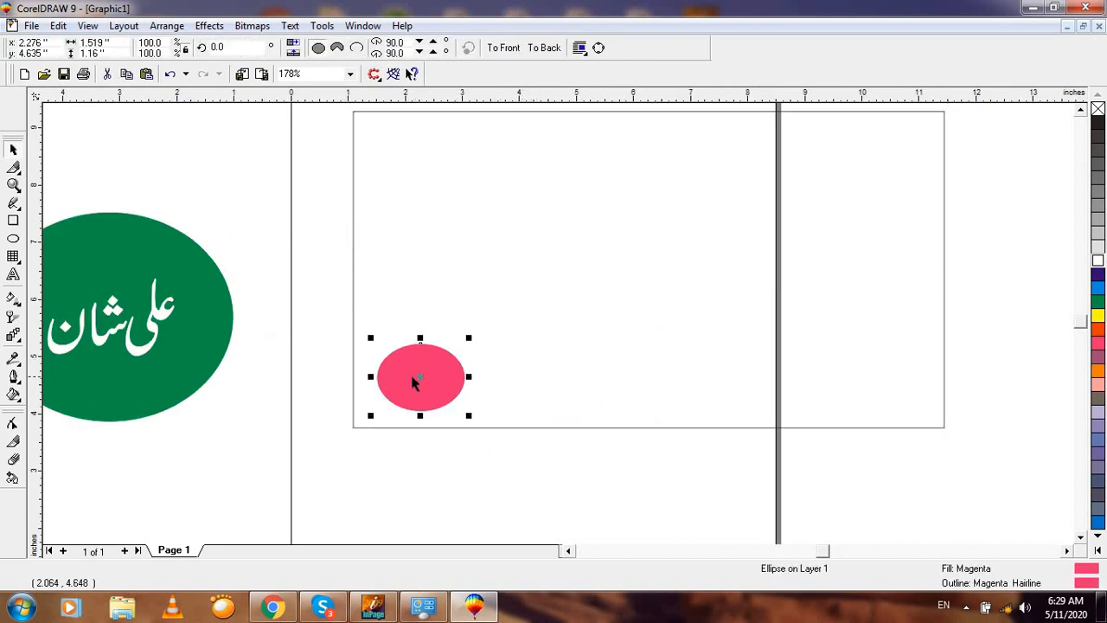
drag(415, 378, 423, 140)
Step: Move the top ellipse up off the one below and narrow it into a circle
key(F3)
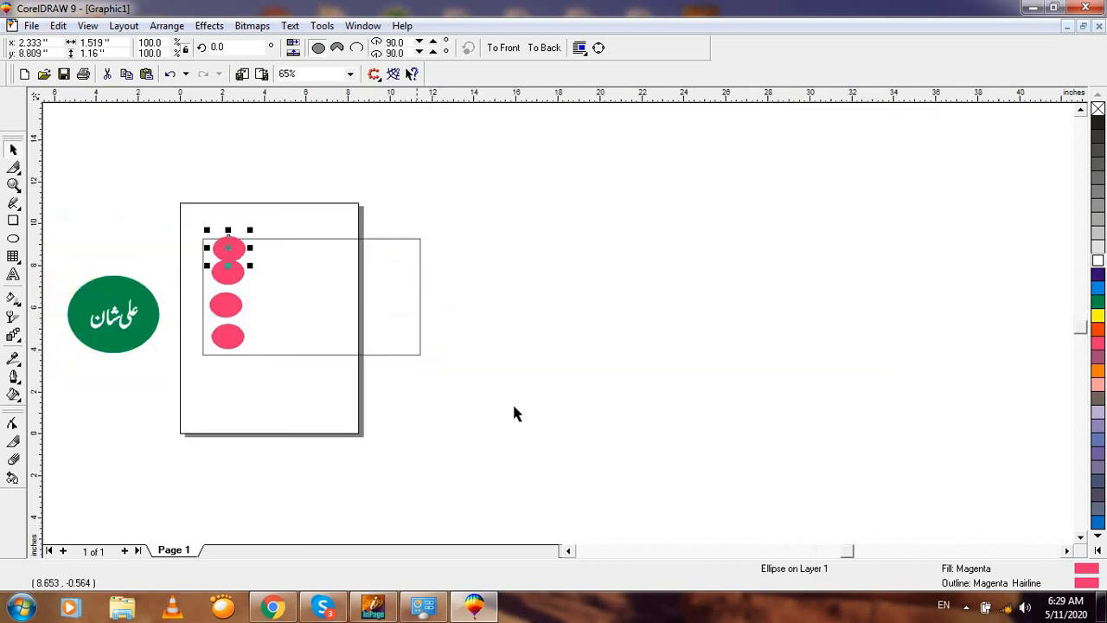
key(F2)
drag(152, 195, 447, 432)
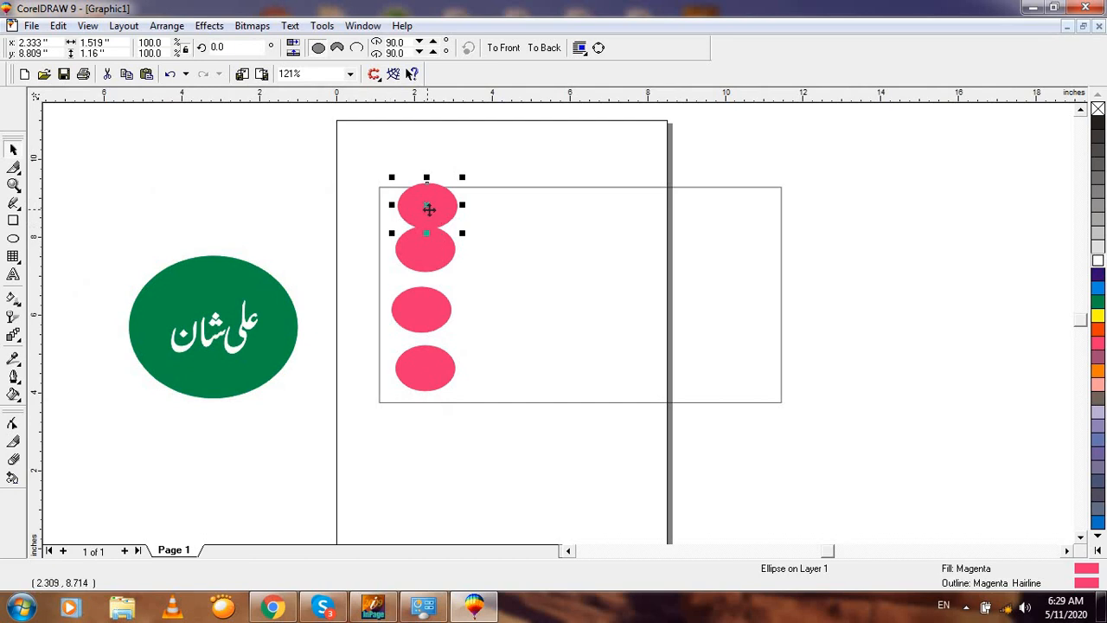
drag(427, 210, 446, 187)
click(442, 288)
Step: Shrink the third ellipse into a circle with dark blue fill and outline, then select all four
drag(440, 323, 442, 312)
click(1097, 275)
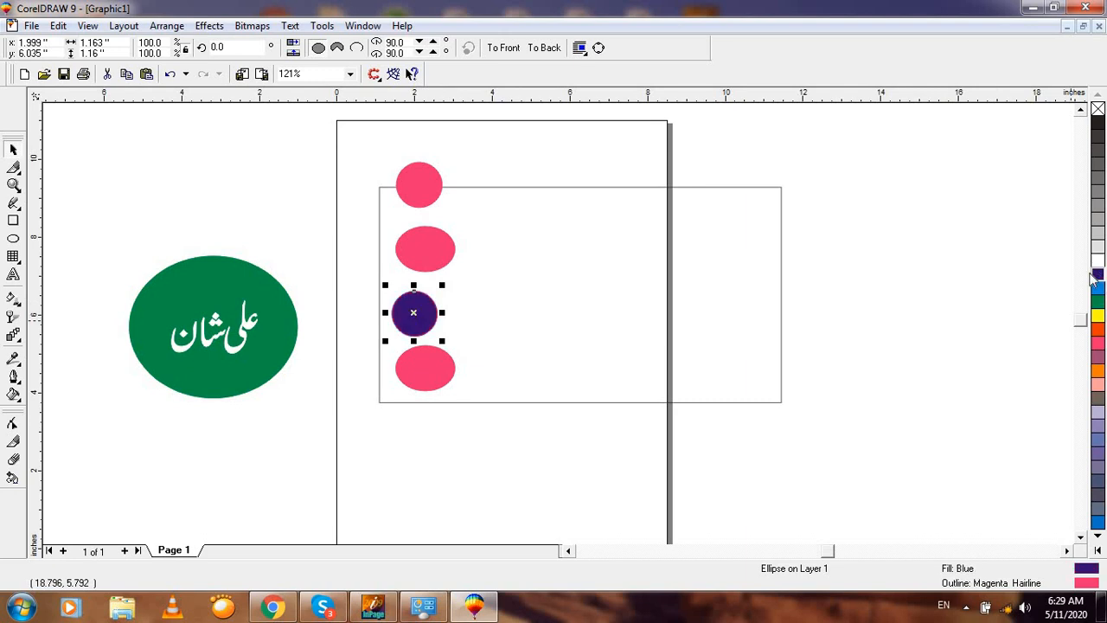
right_click(1097, 275)
drag(326, 157, 550, 455)
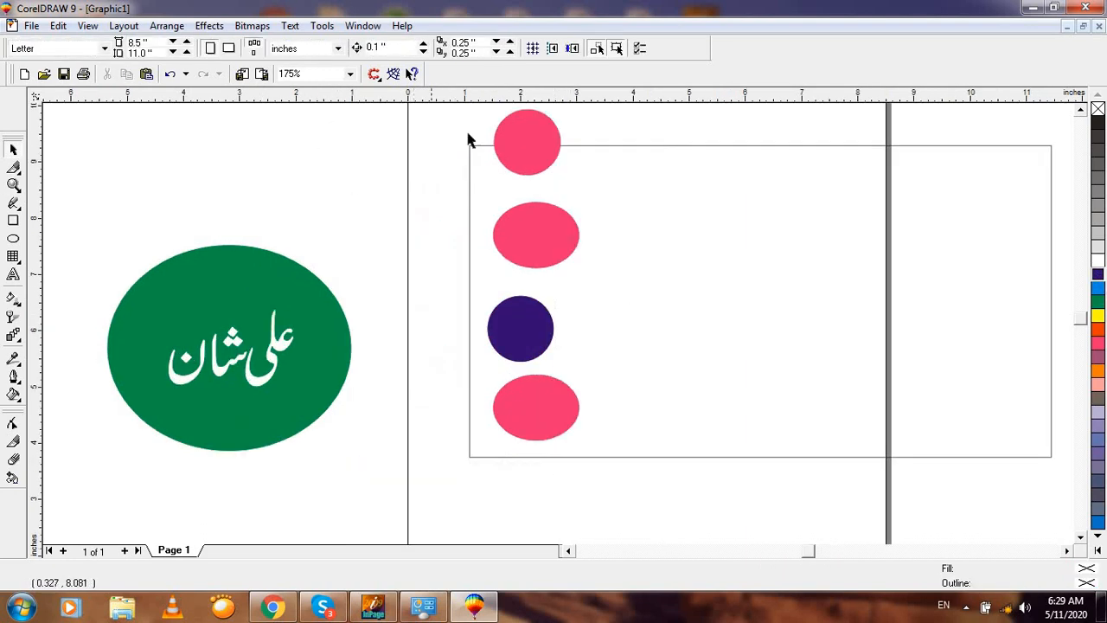
key(F3)
key(F2)
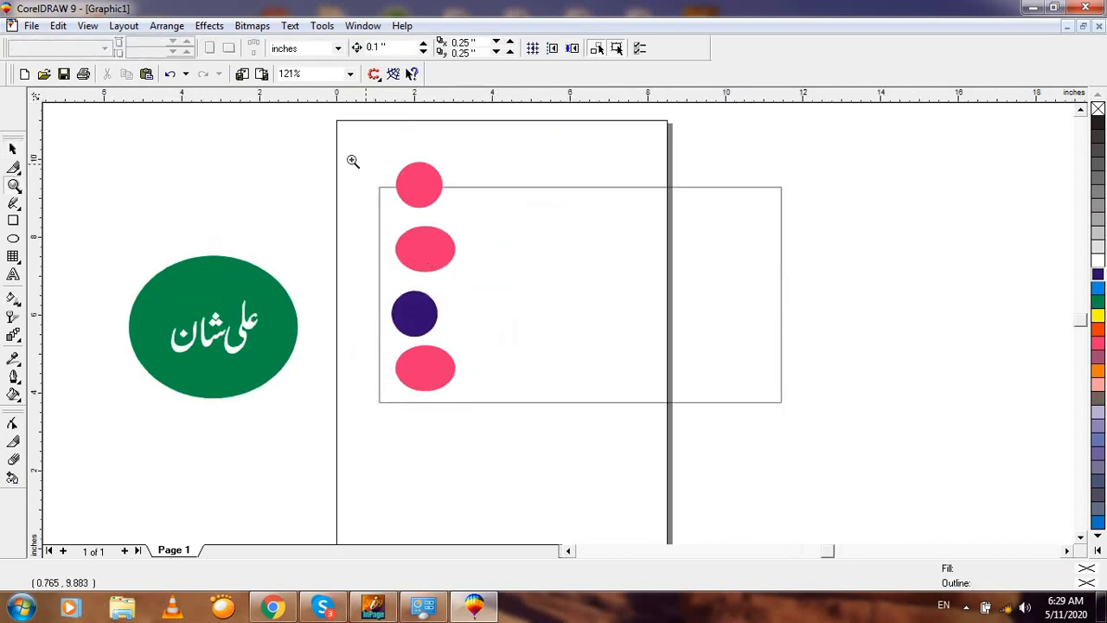
drag(352, 161, 567, 474)
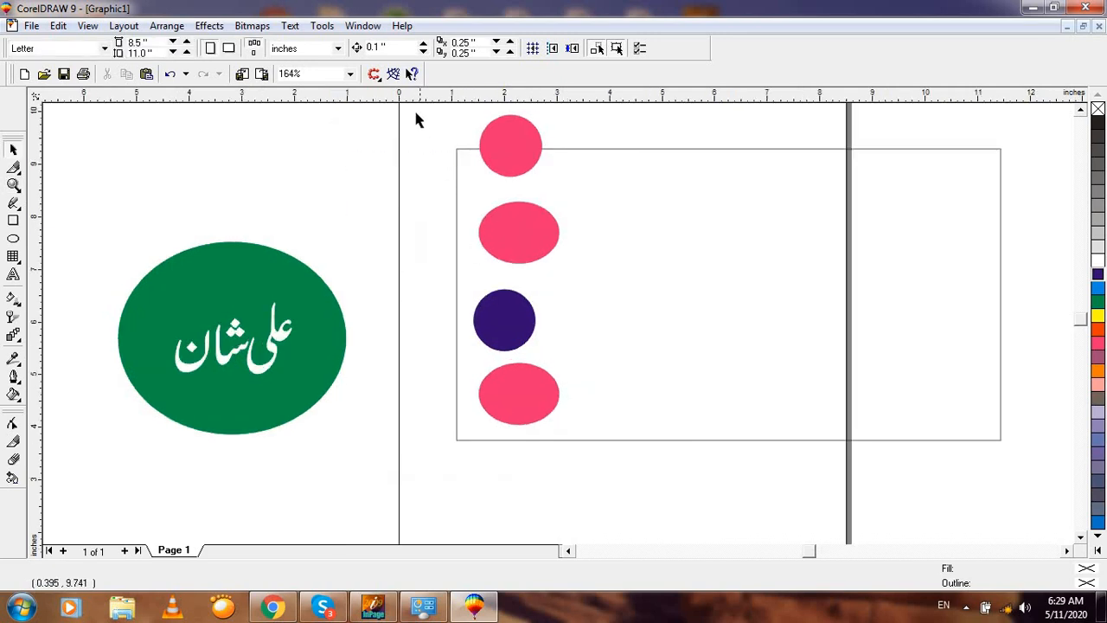
key(F3)
drag(340, 136, 510, 481)
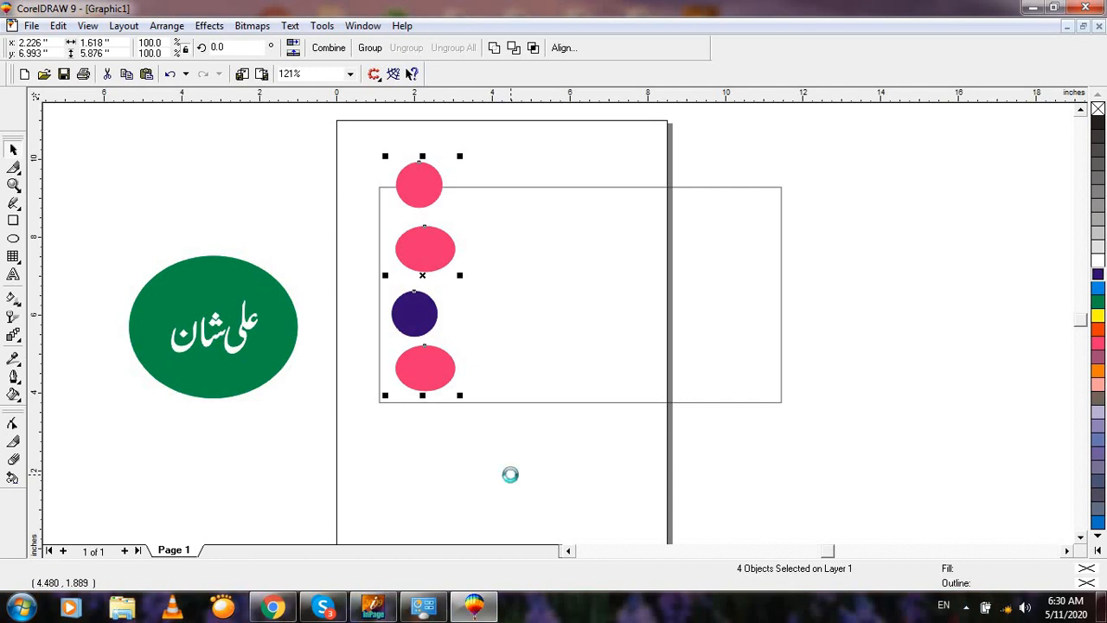
Step: Align the four column shapes on their left edges with L, after first trying right alignment
key(r)
key(F2)
drag(336, 143, 568, 464)
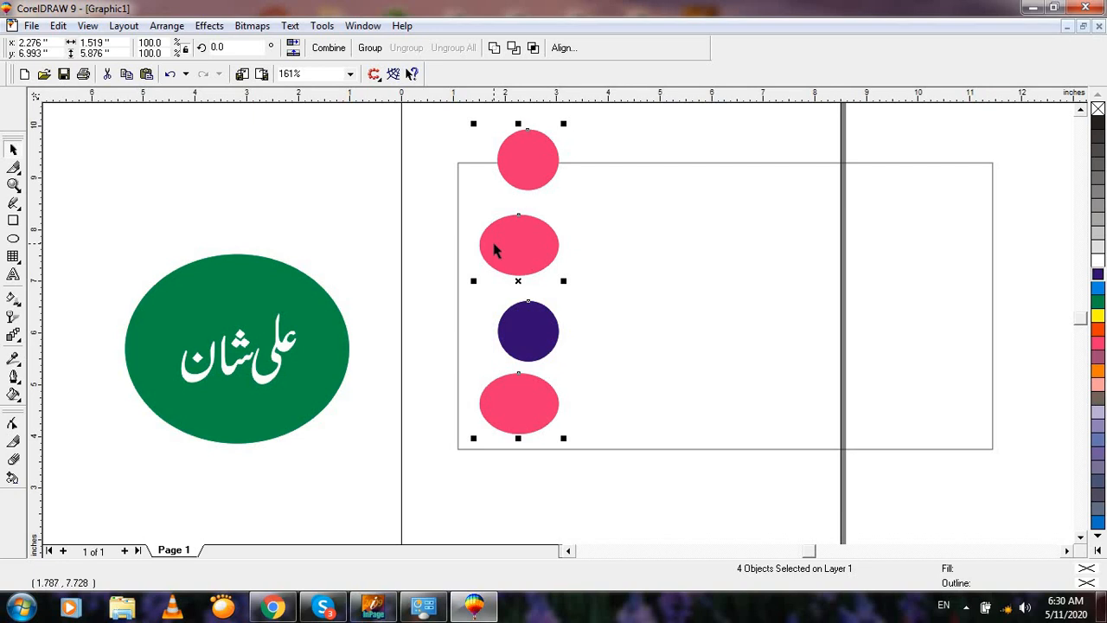
key(l)
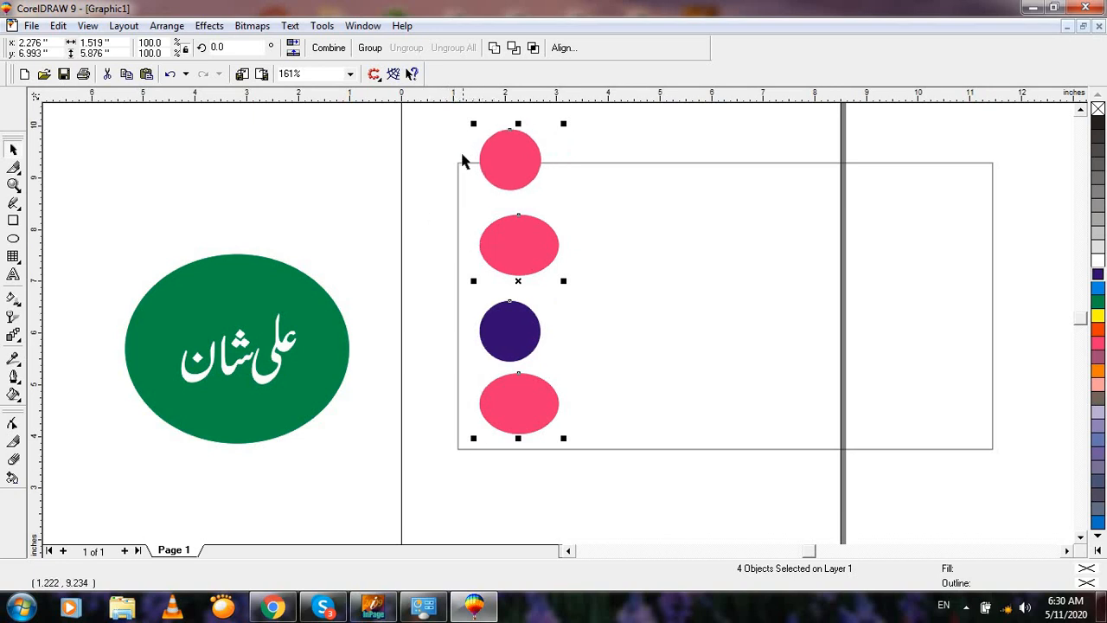
click(389, 222)
scroll(480, 416, down, 1)
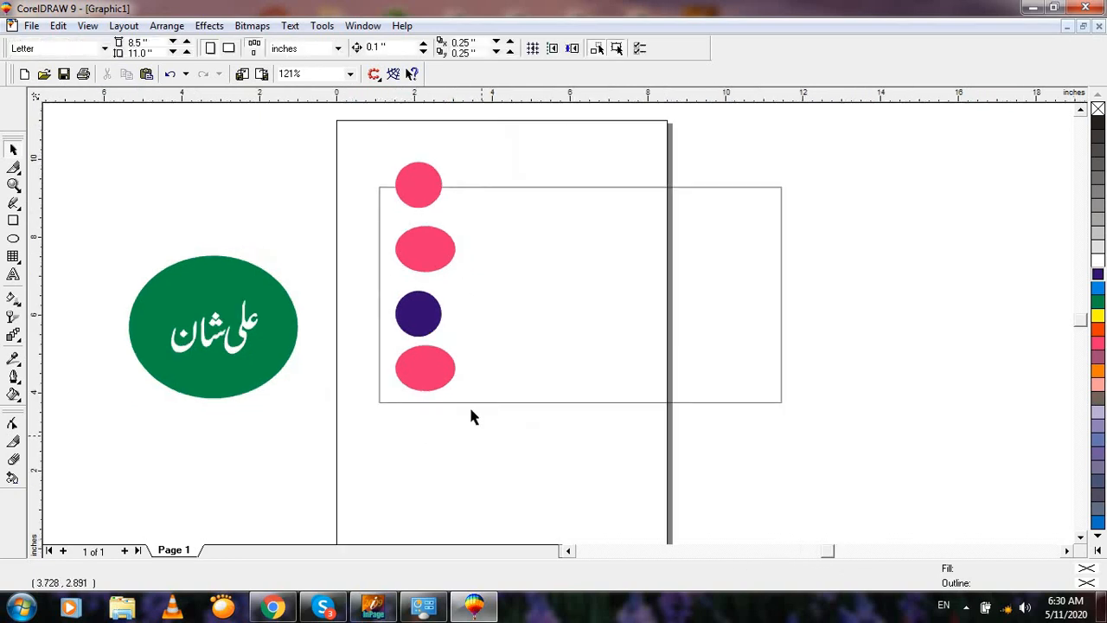
click(465, 402)
Step: Select the four small ellipses and delete them
click(372, 157)
drag(372, 158, 533, 524)
key(Delete)
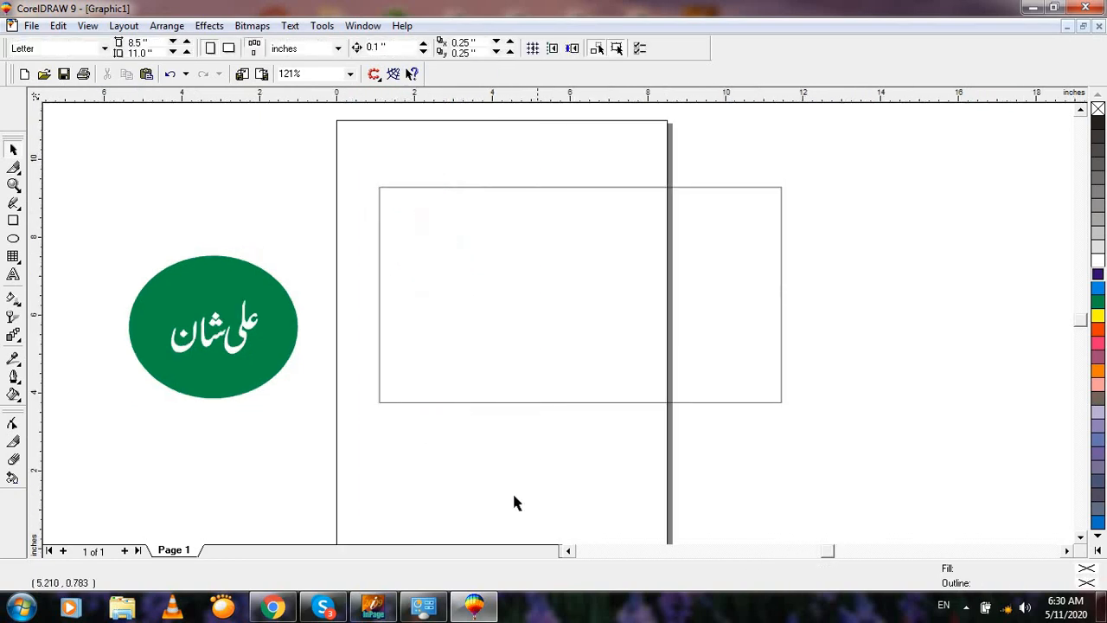
click(13, 274)
click(421, 340)
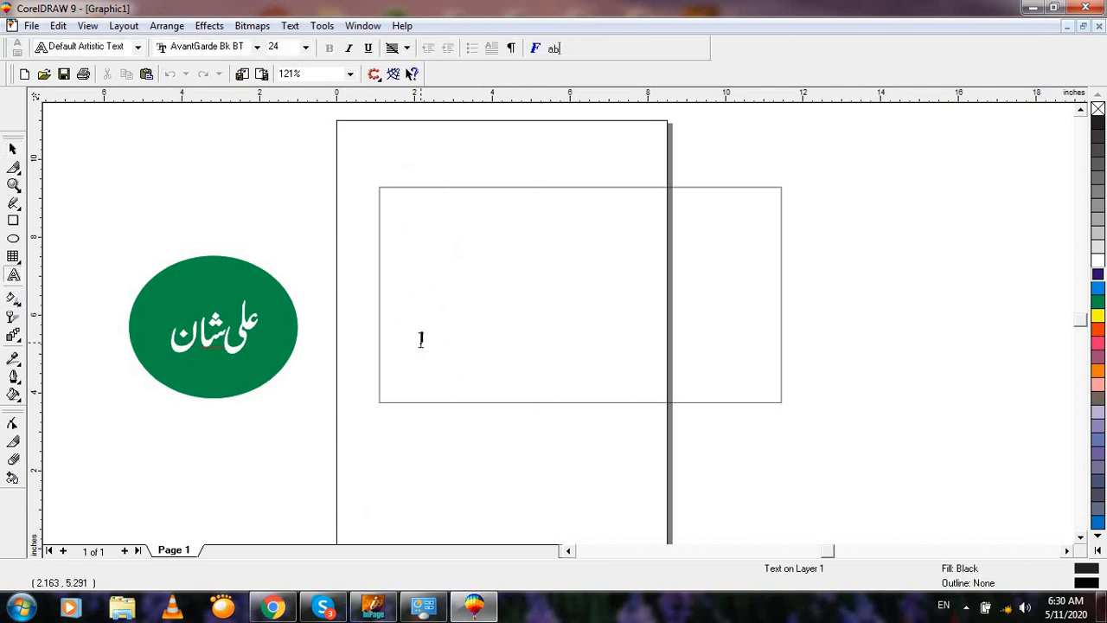
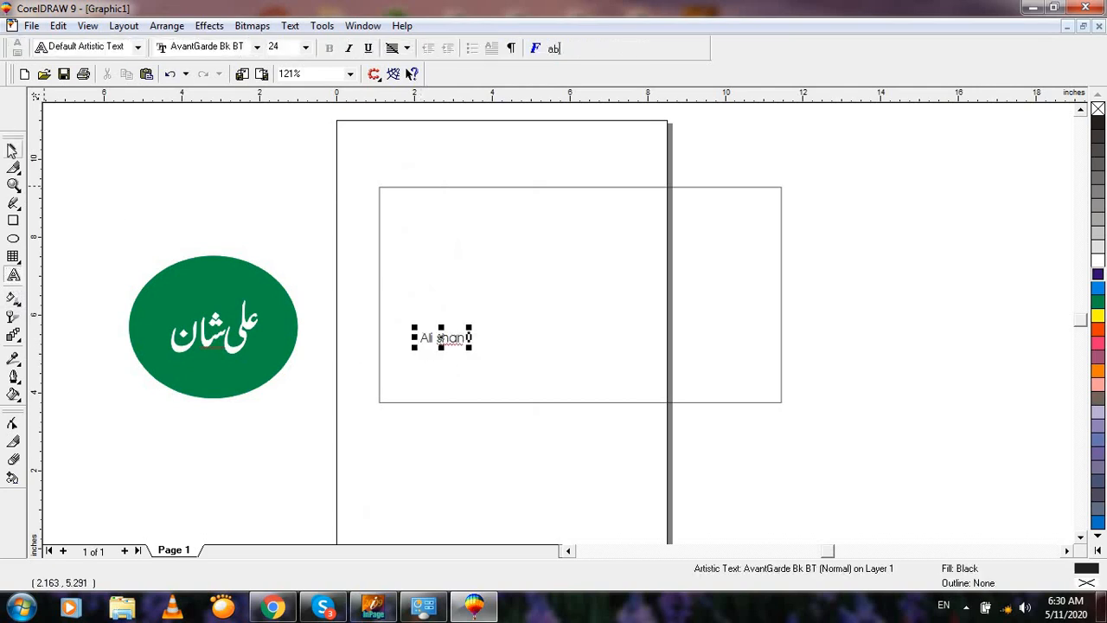
click(12, 150)
drag(468, 348, 574, 370)
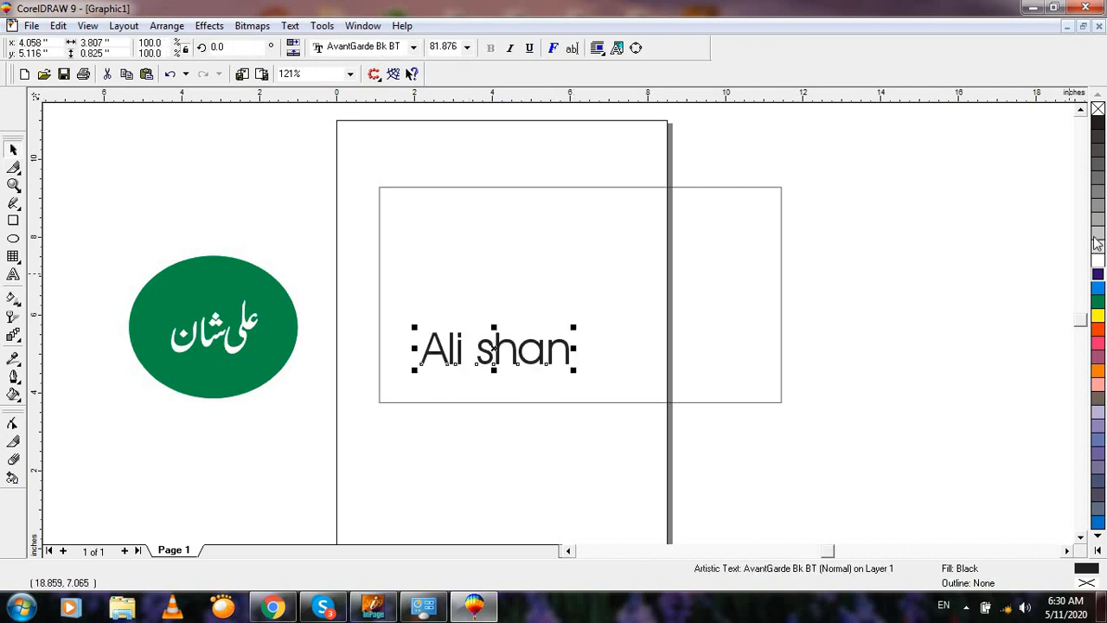
click(1098, 288)
right_click(1098, 288)
key(F2)
drag(268, 140, 899, 505)
click(758, 475)
click(476, 366)
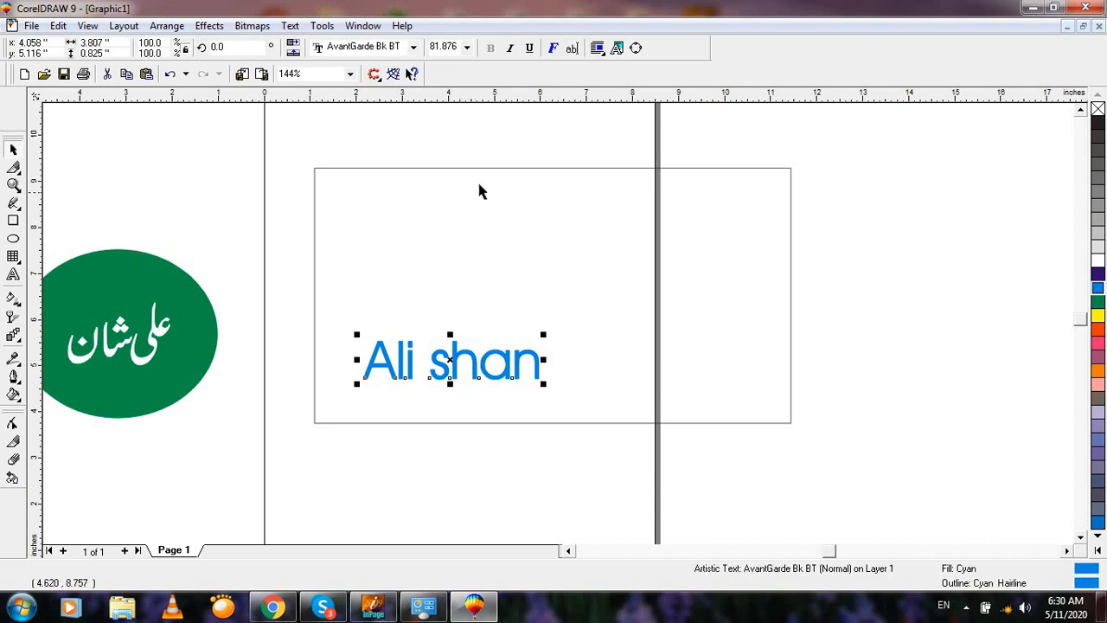
click(279, 233)
click(389, 367)
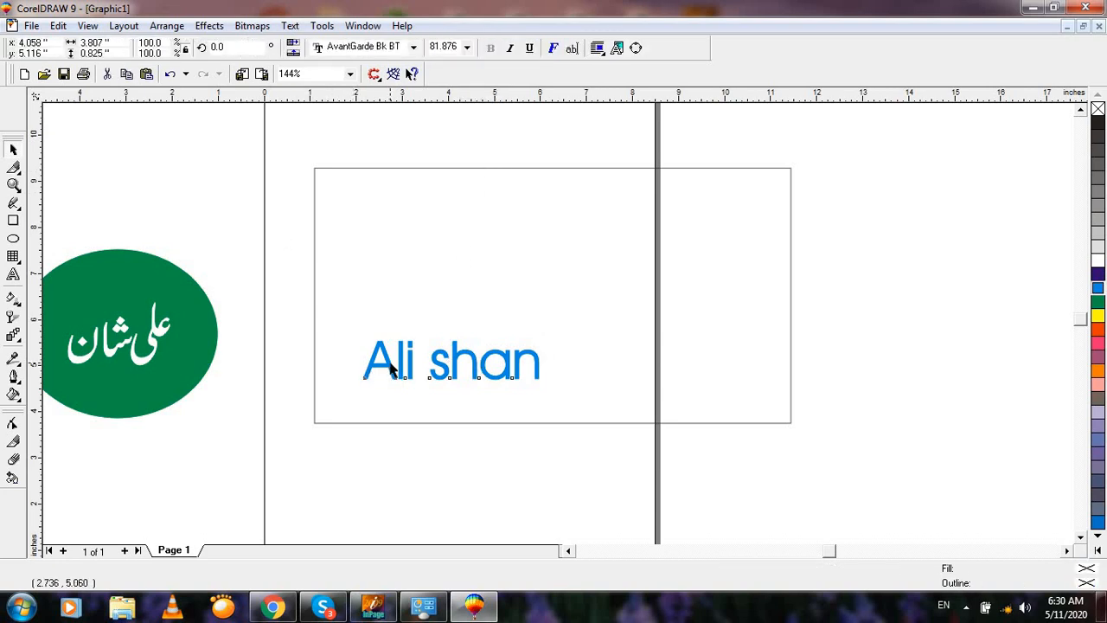
shift+click(317, 171)
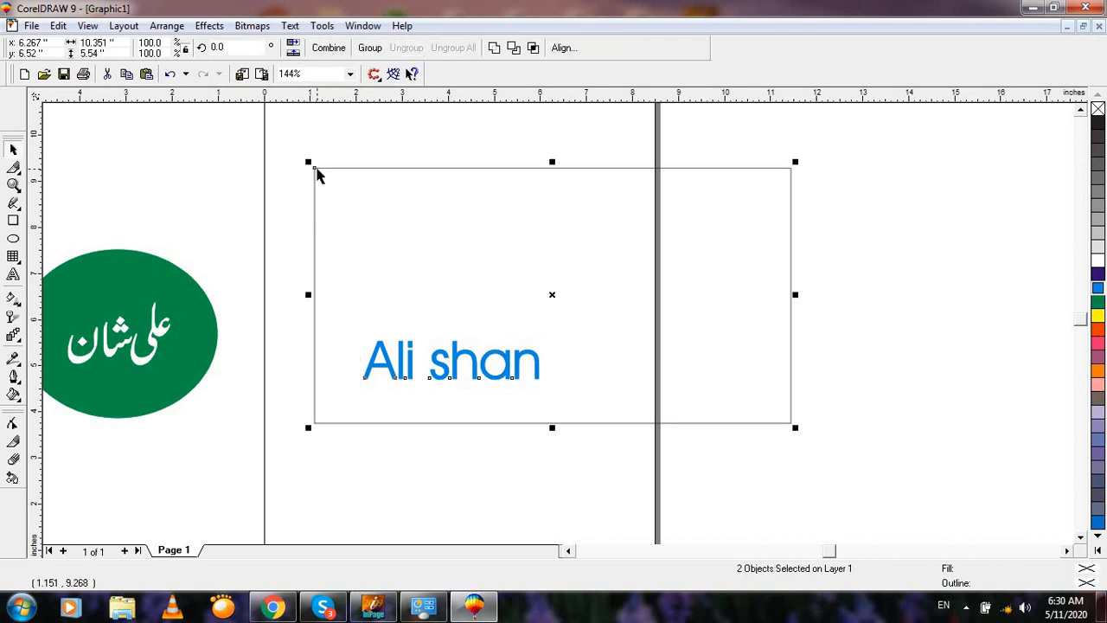
key(t)
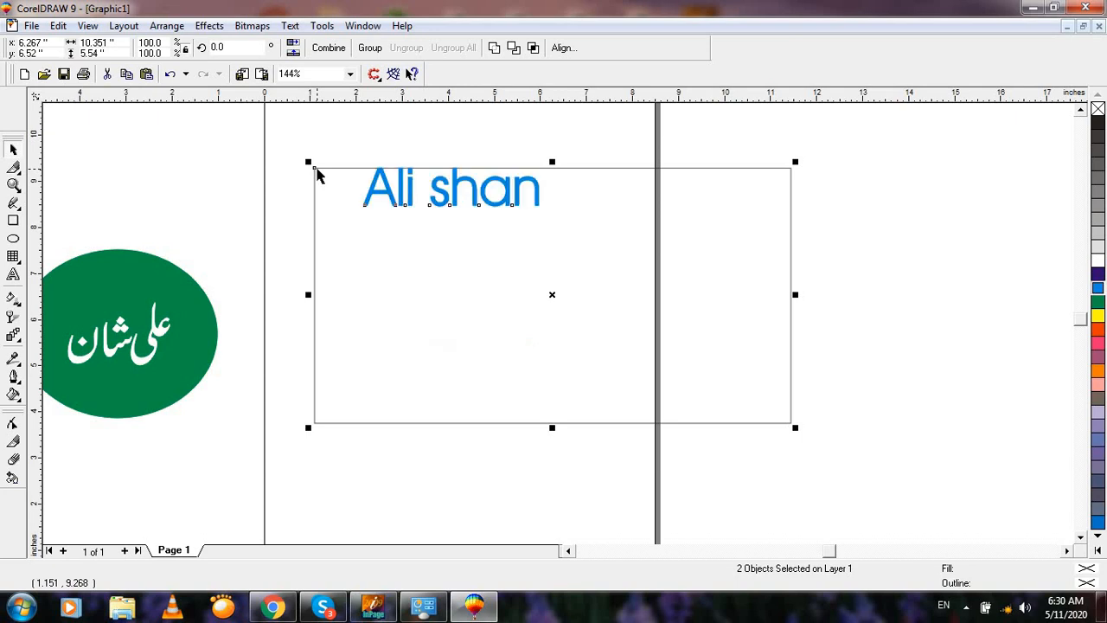
key(b)
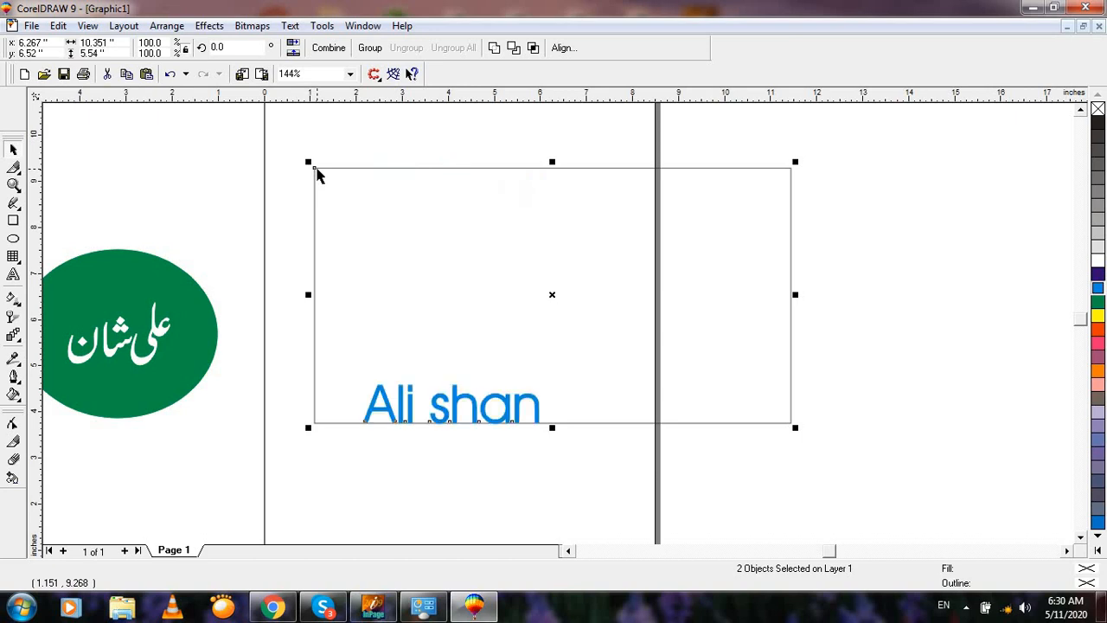
key(r)
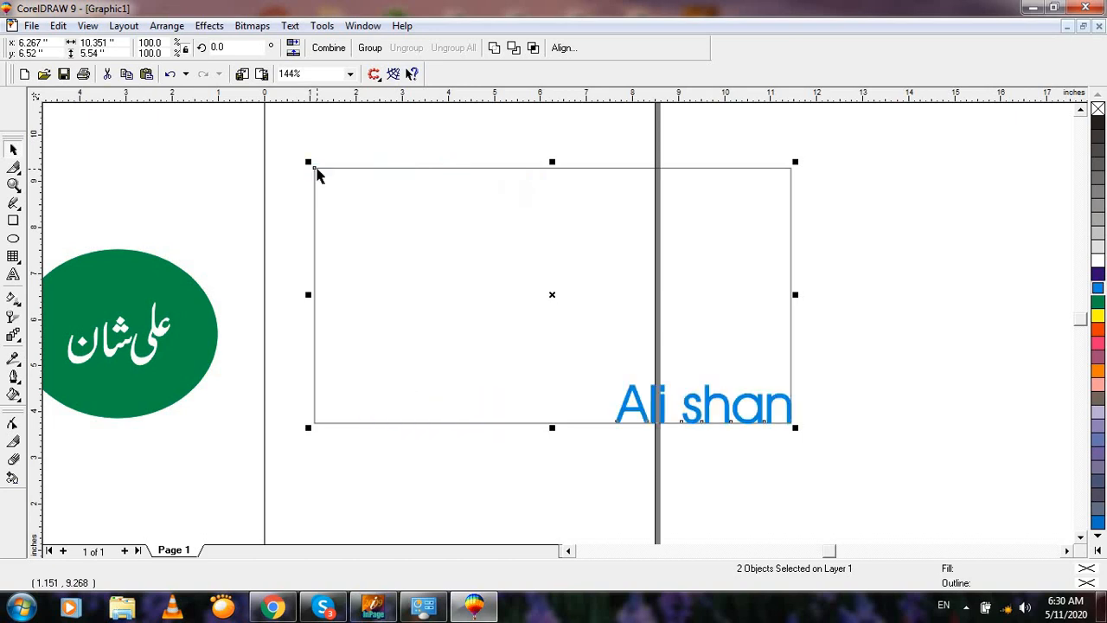
key(l)
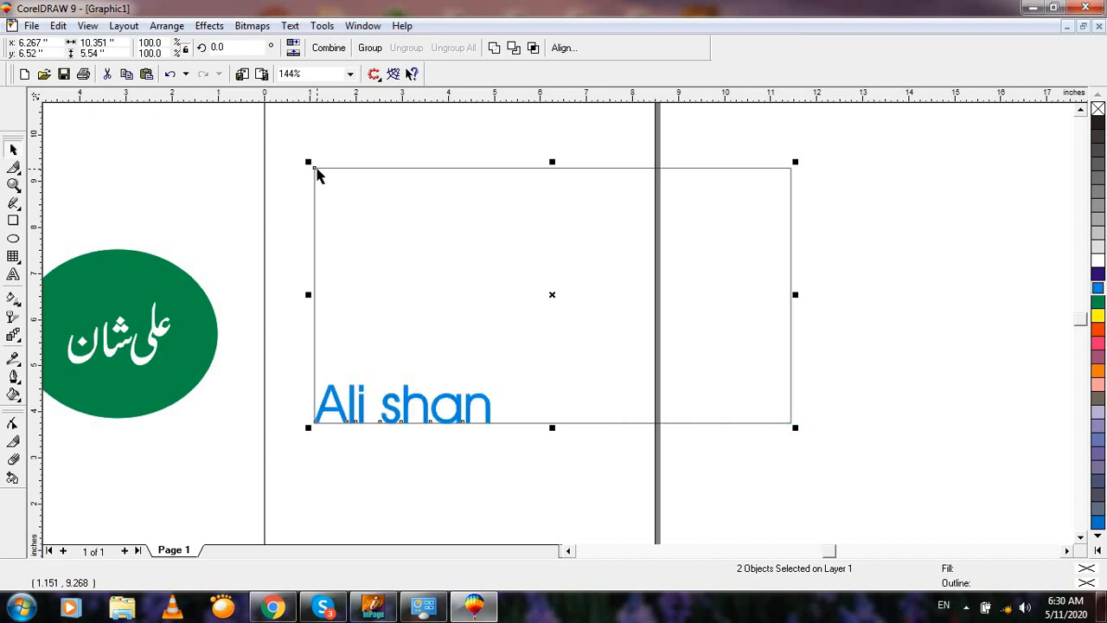
key(c)
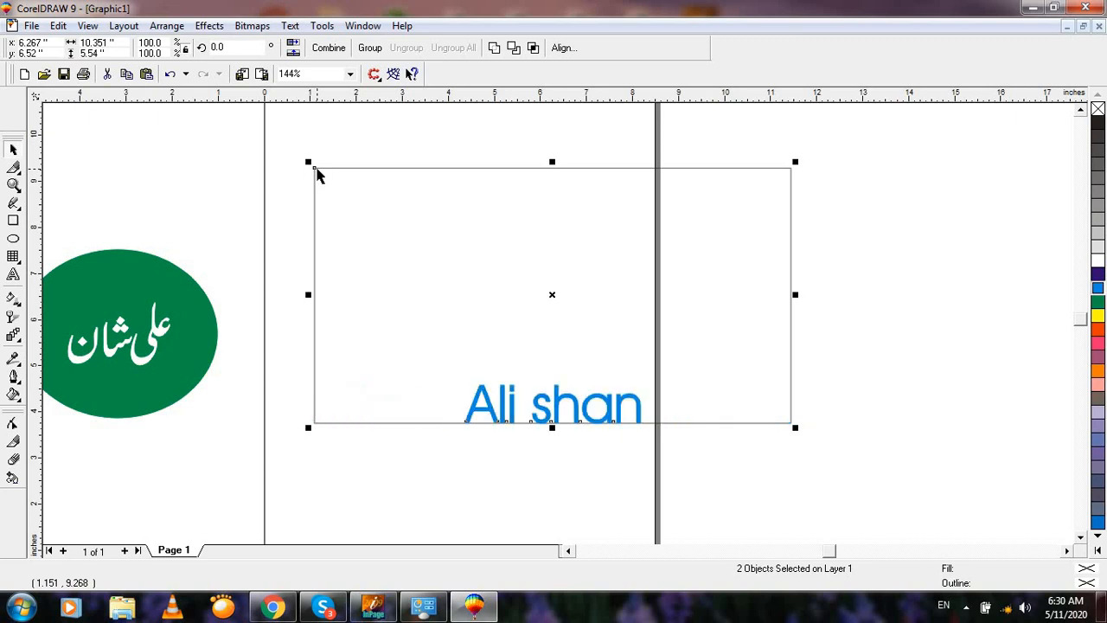
key(e)
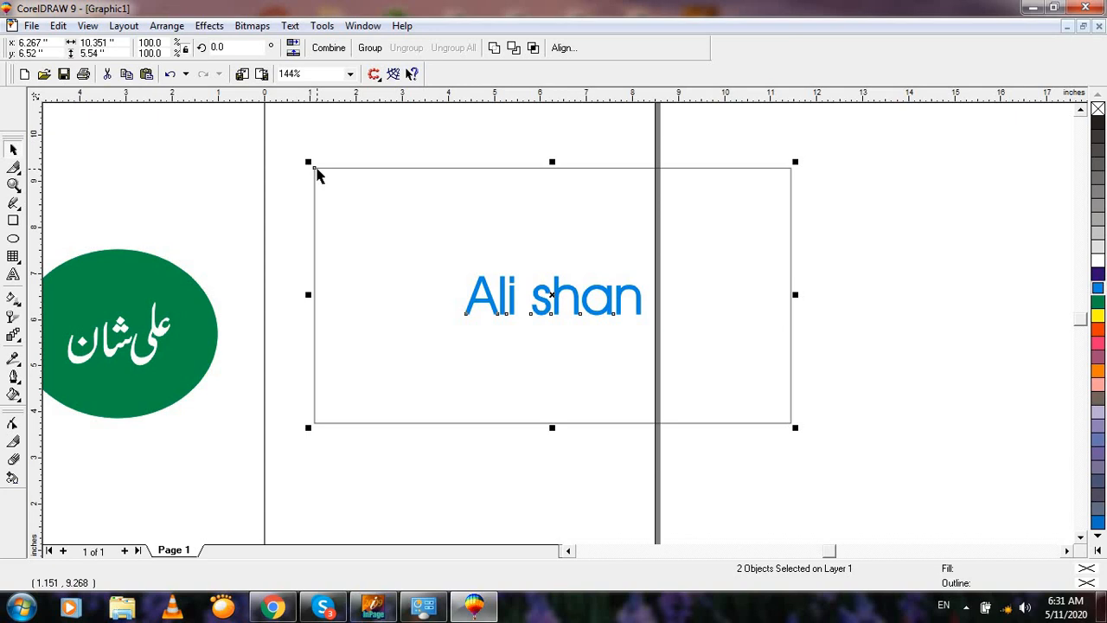
key(ctrl+z)
click(903, 415)
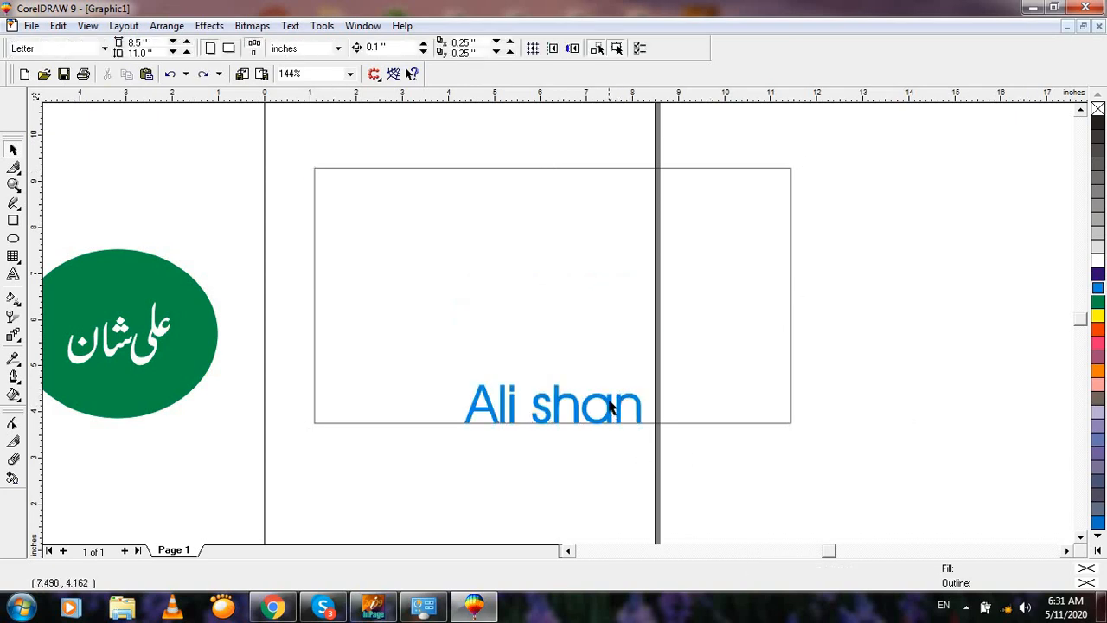
click(571, 404)
drag(571, 404, 489, 480)
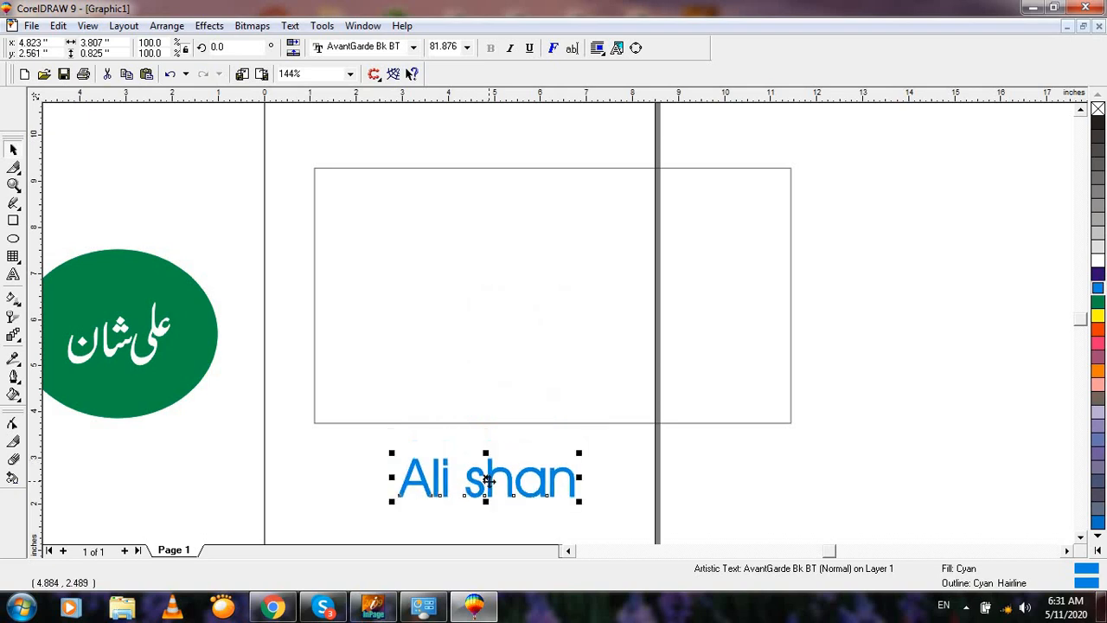
shift+click(344, 169)
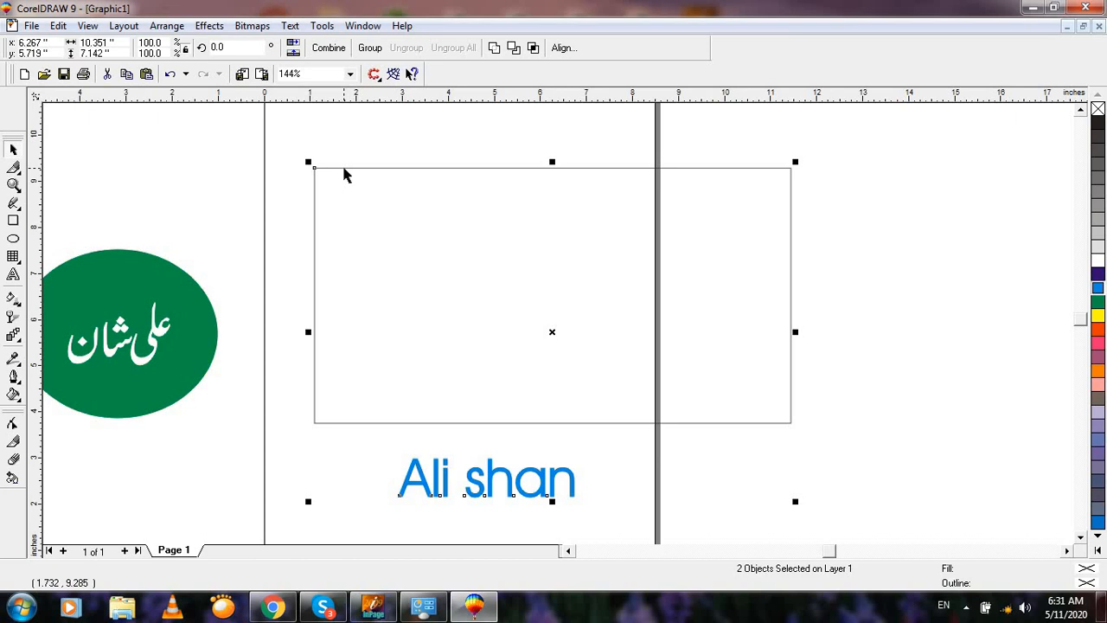
Step: Test centre, top, bottom, right and left alignments of the text against the rectangle
key(c)
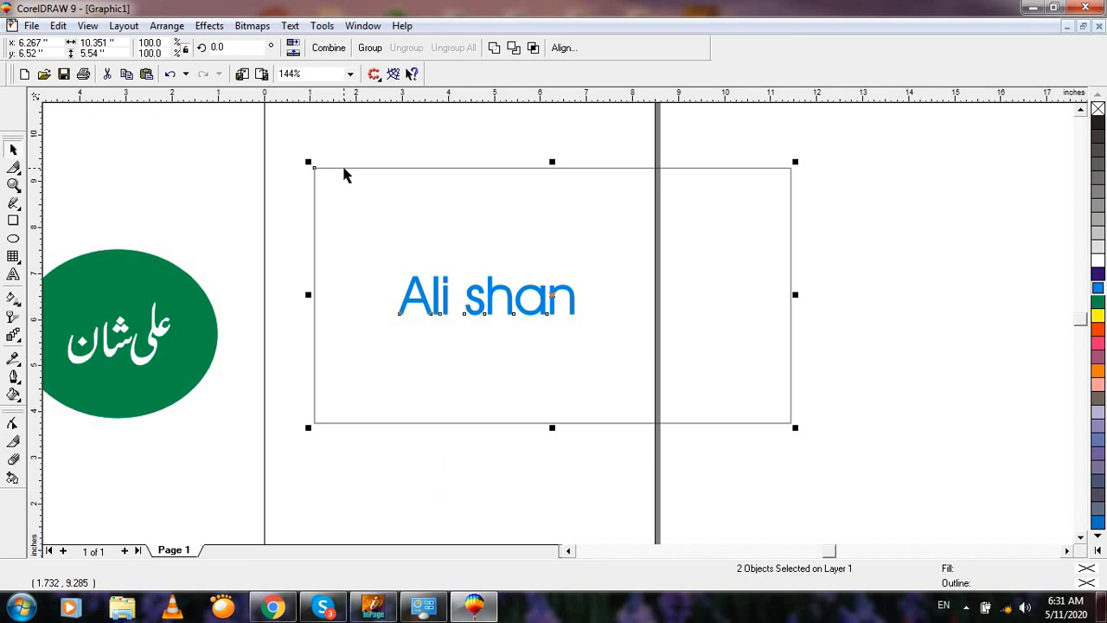
key(c)
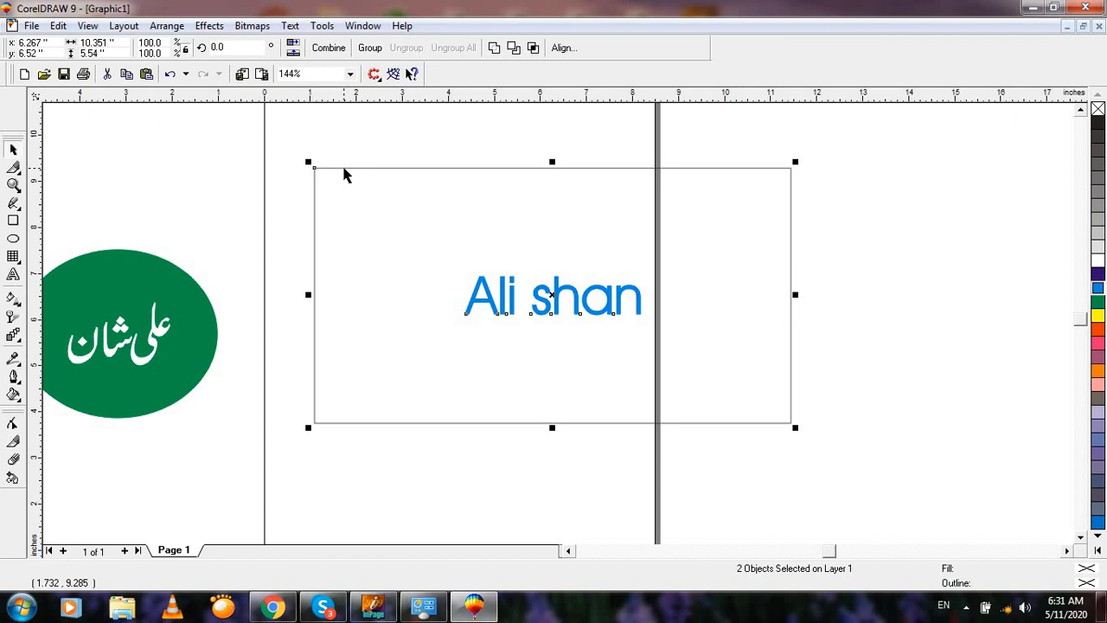
key(t)
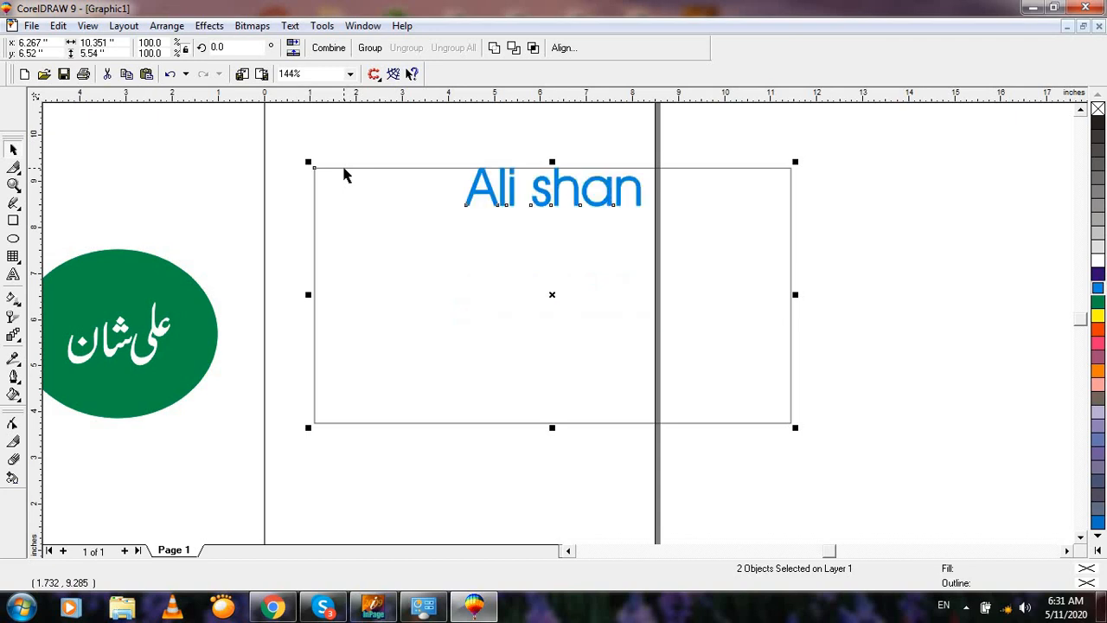
key(b)
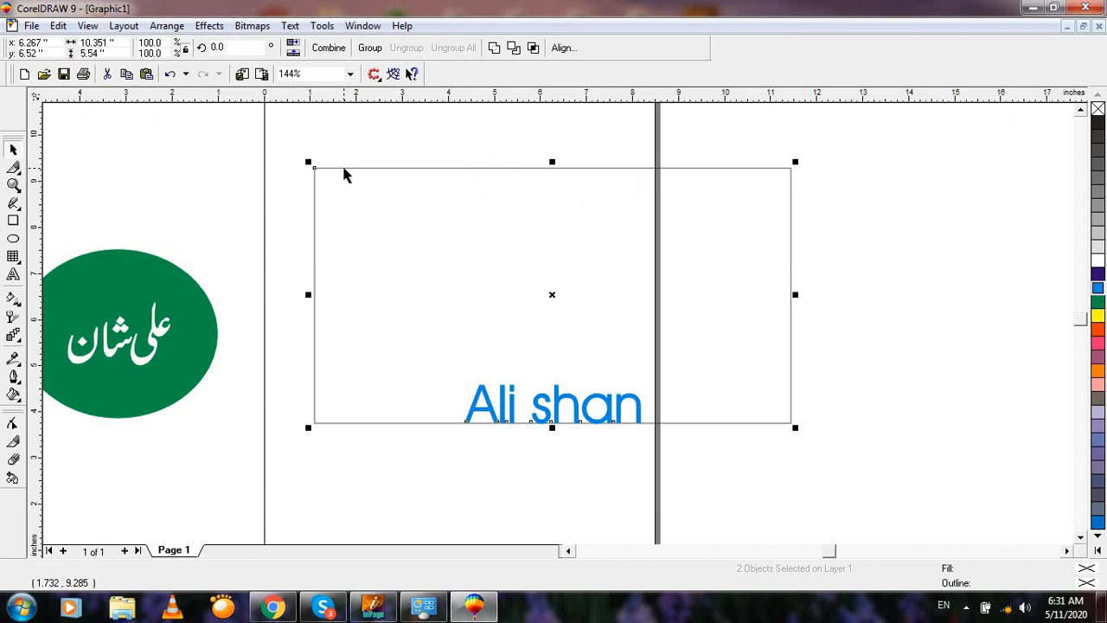
key(r)
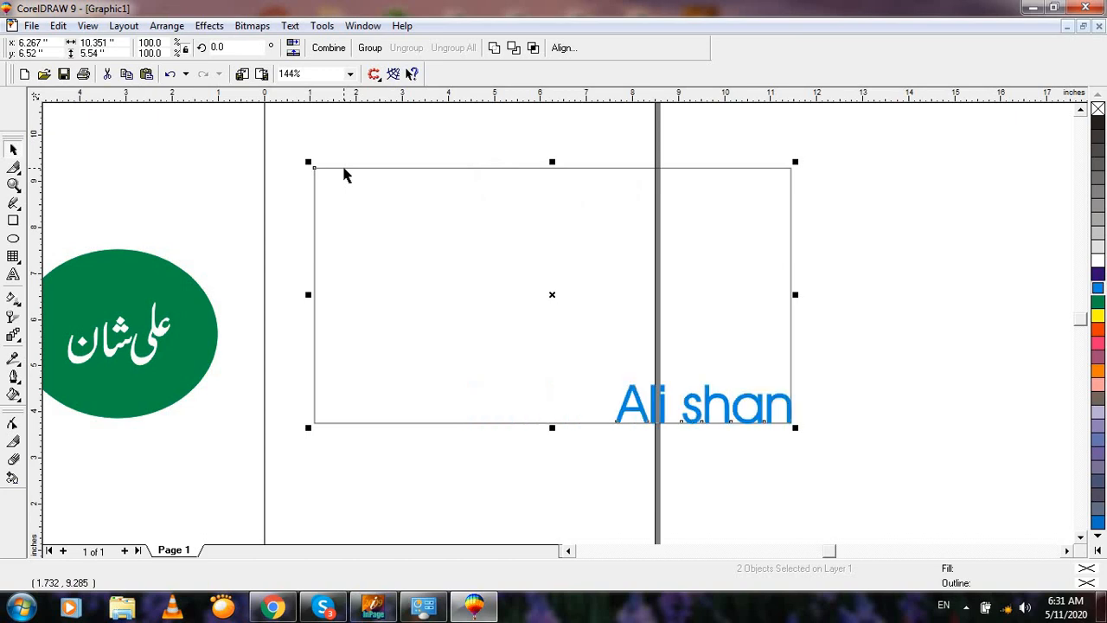
key(l)
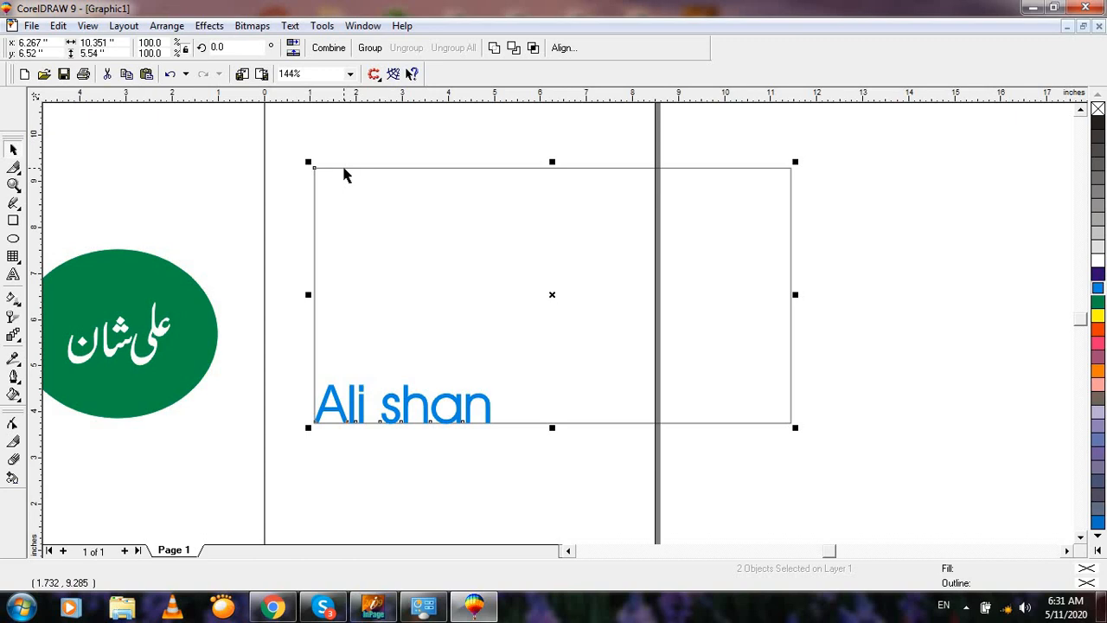
Step: Centre the text vertically and horizontally in the rectangle, deselect, and zoom out to 81%
key(e)
key(c)
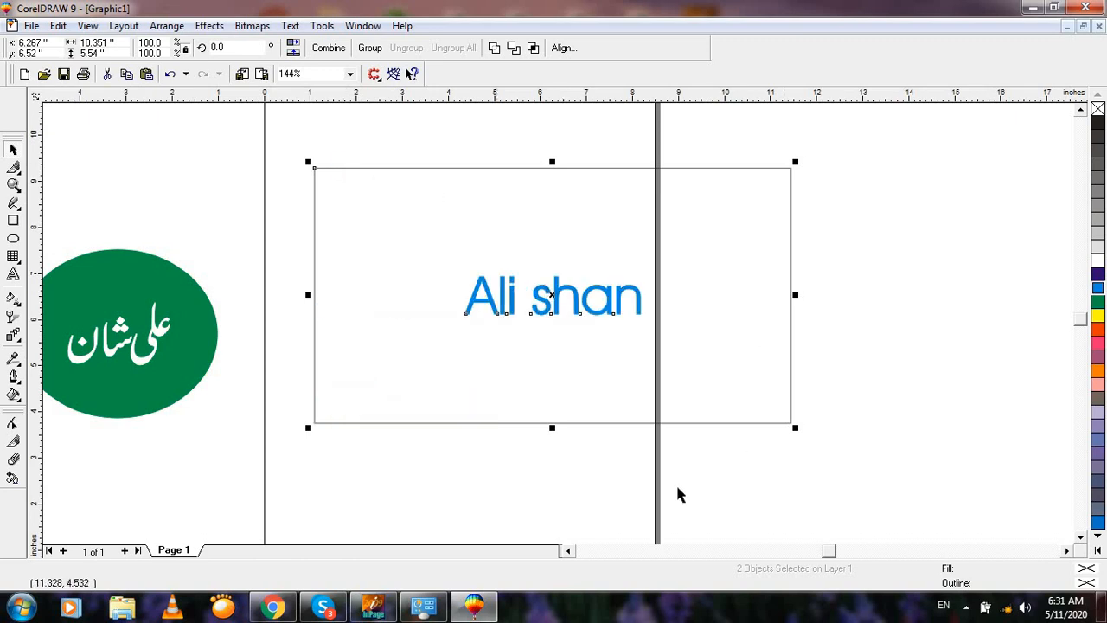
click(874, 331)
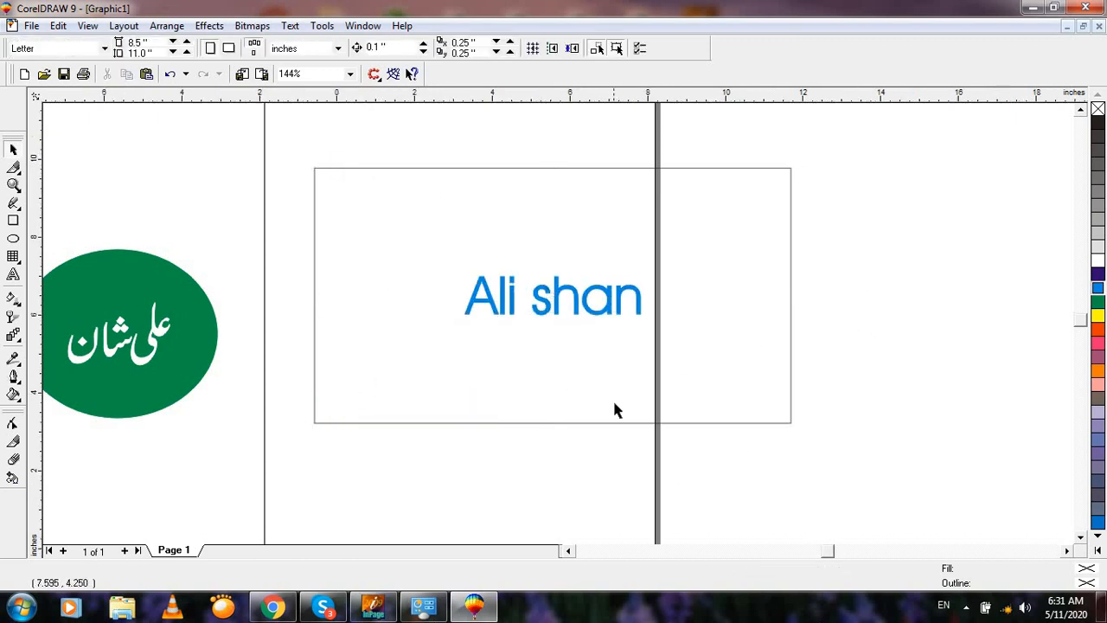
scroll(612, 404, down, 2)
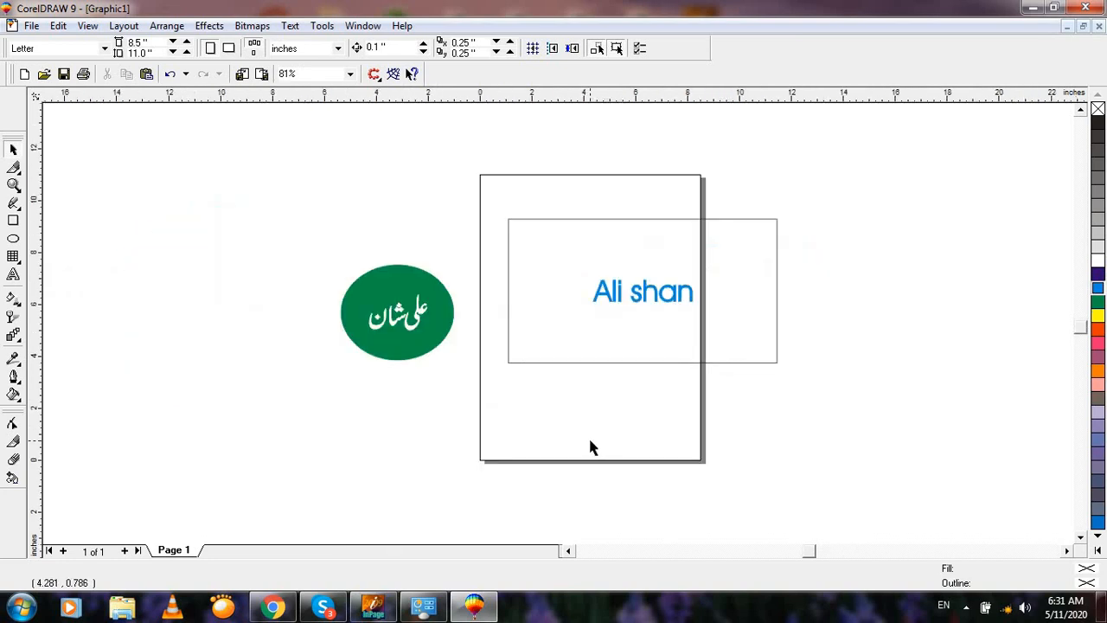